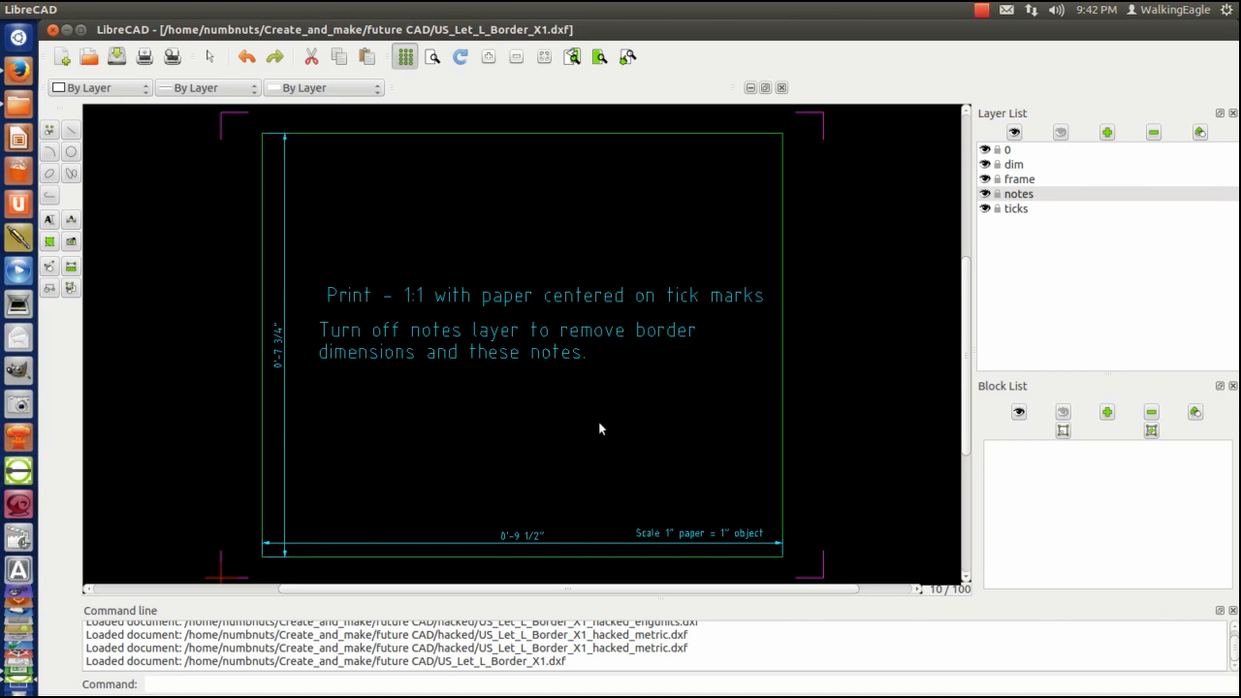
Preview the X1 border drawing's print at a 1:1 scale in black and white, and leave the preview
click(174, 59)
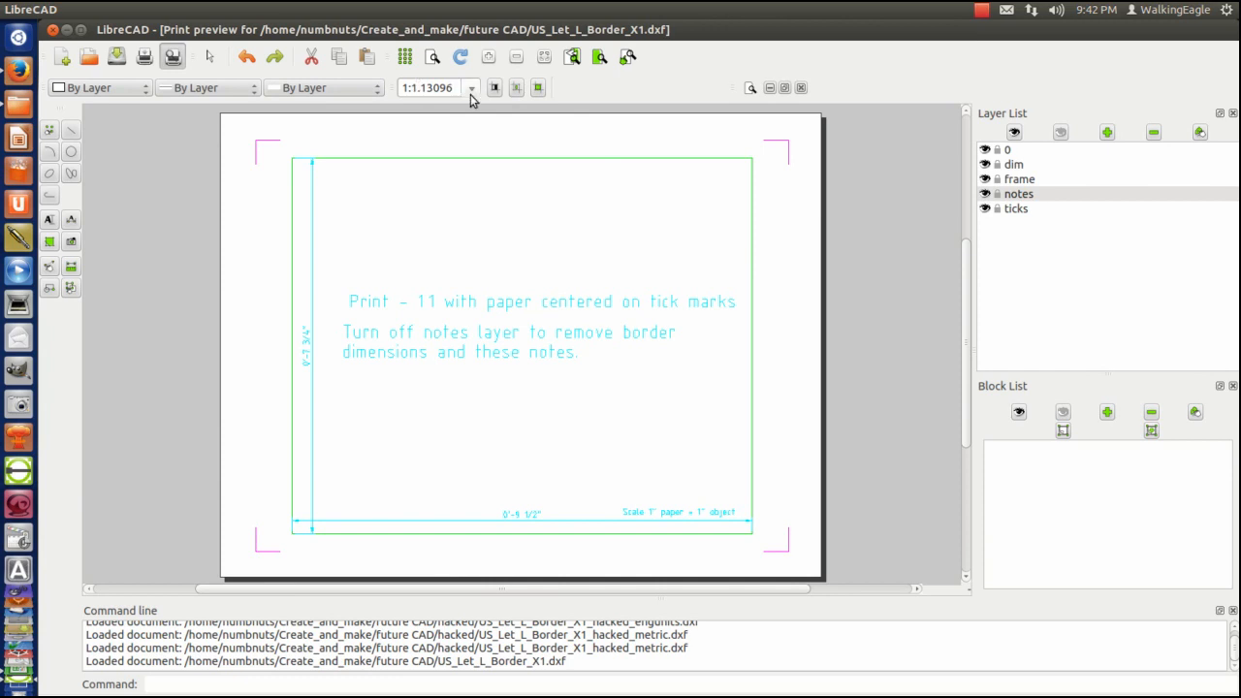
drag(452, 89, 418, 88)
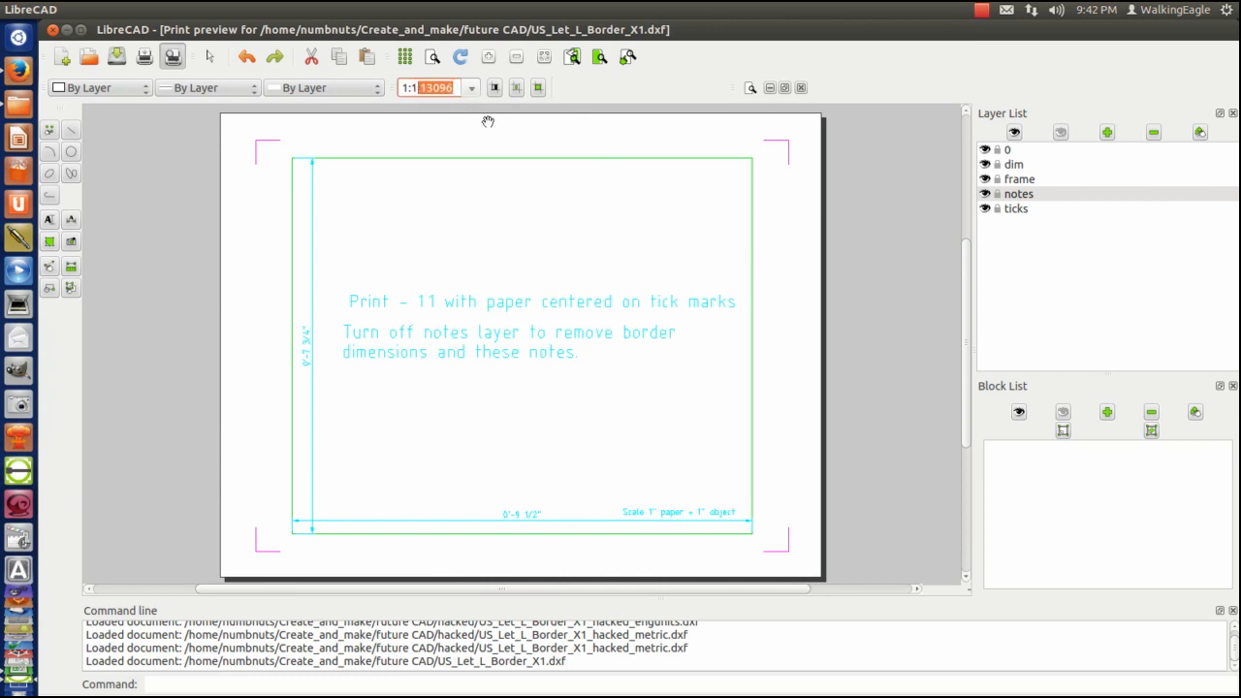
key(BackSpace)
key(Return)
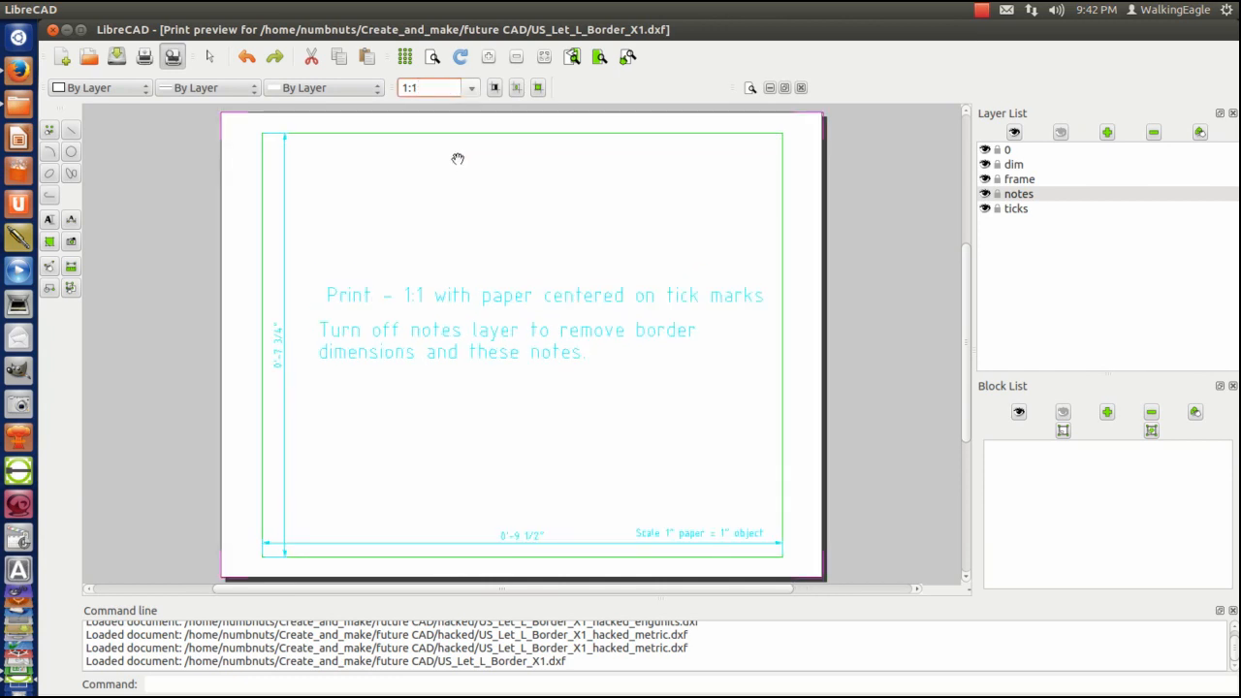
click(494, 88)
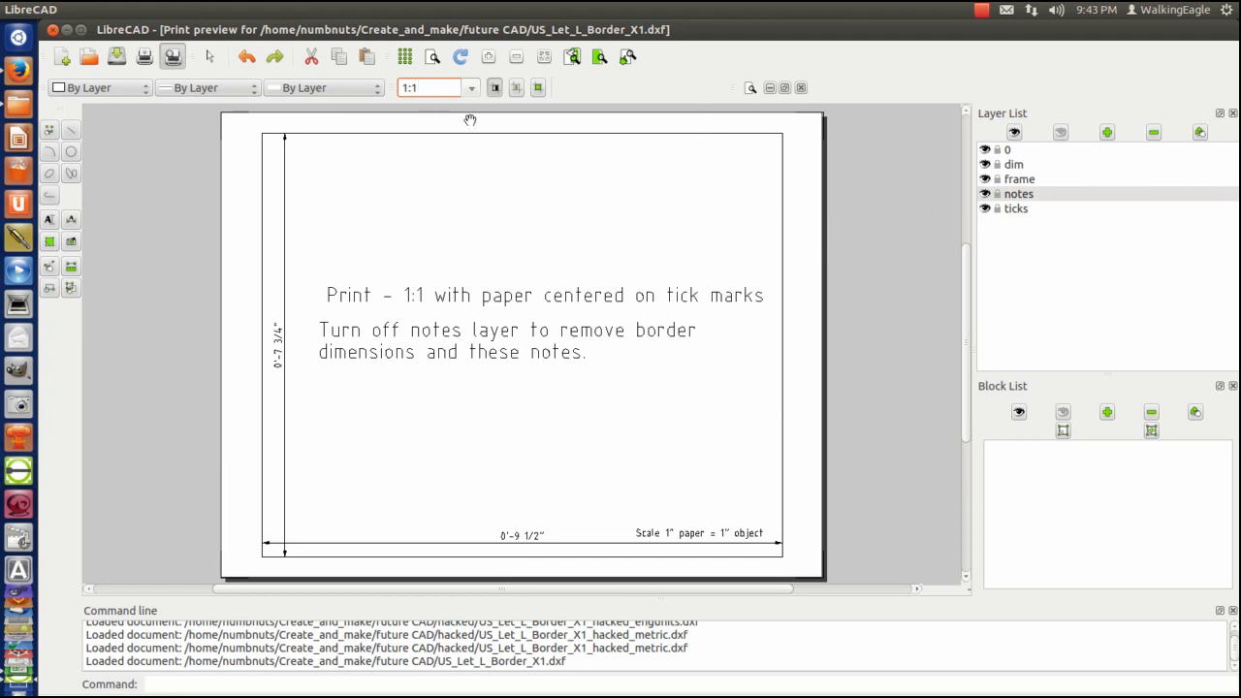
click(174, 57)
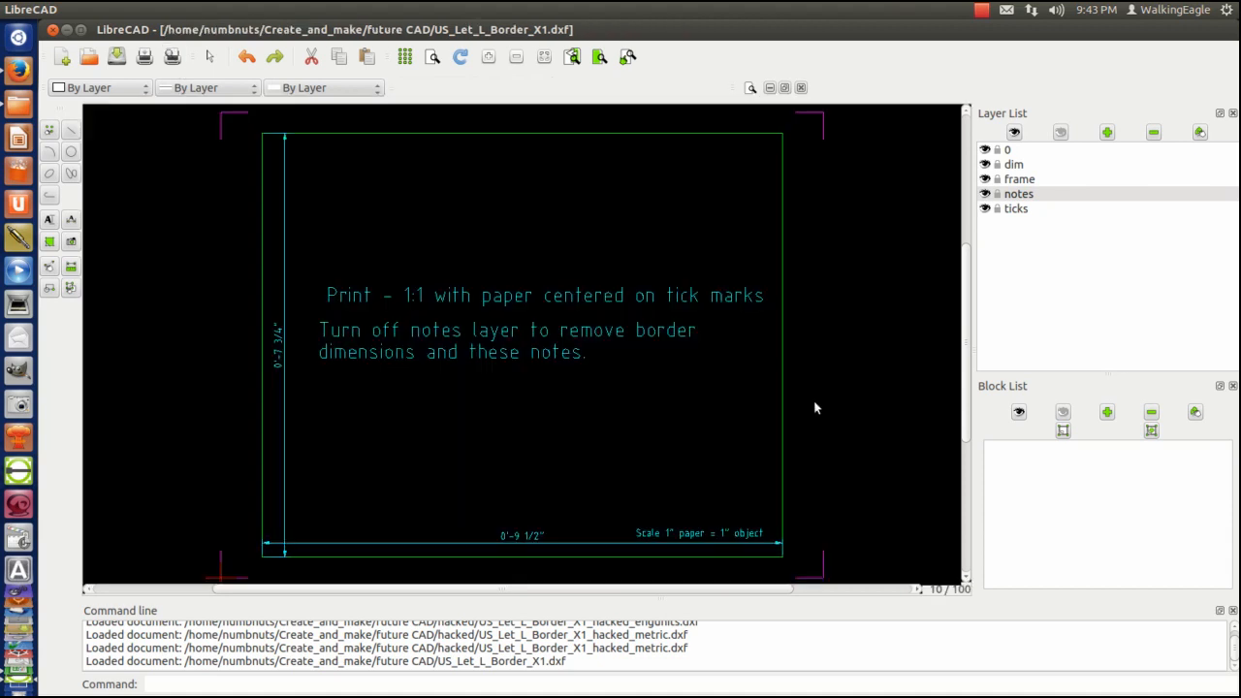
Hide the notes layer, show it again, and close the X1 border drawing
click(985, 194)
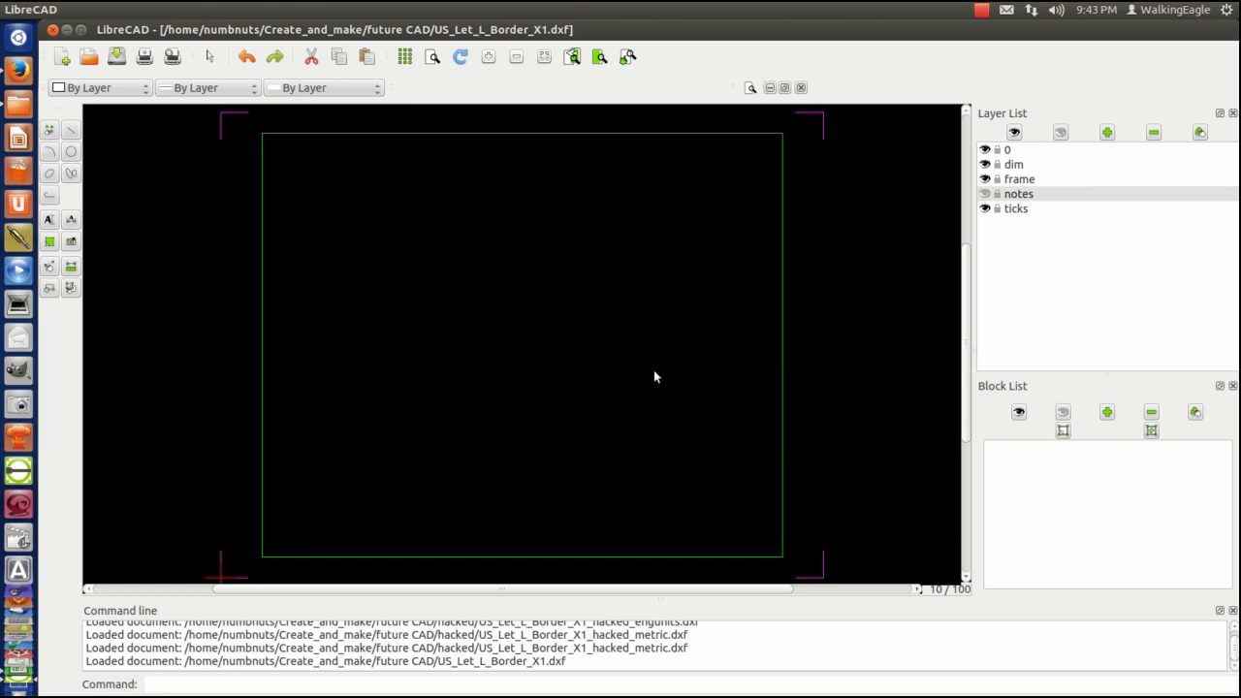
click(984, 194)
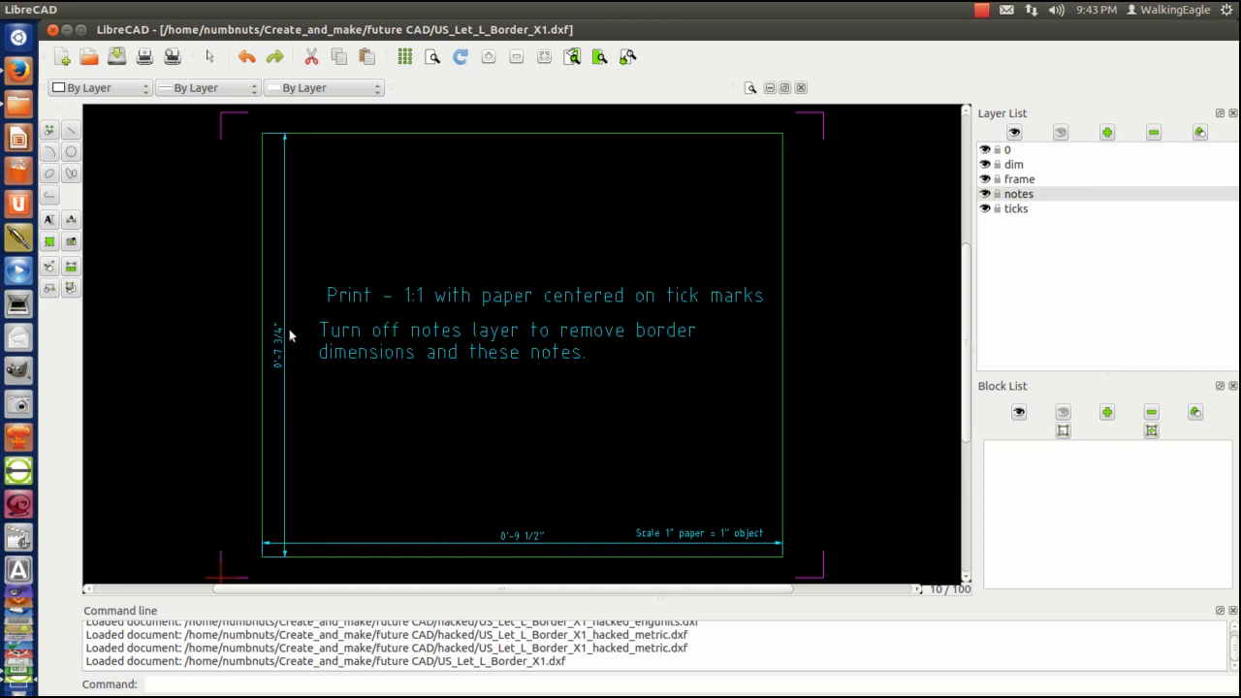
click(801, 89)
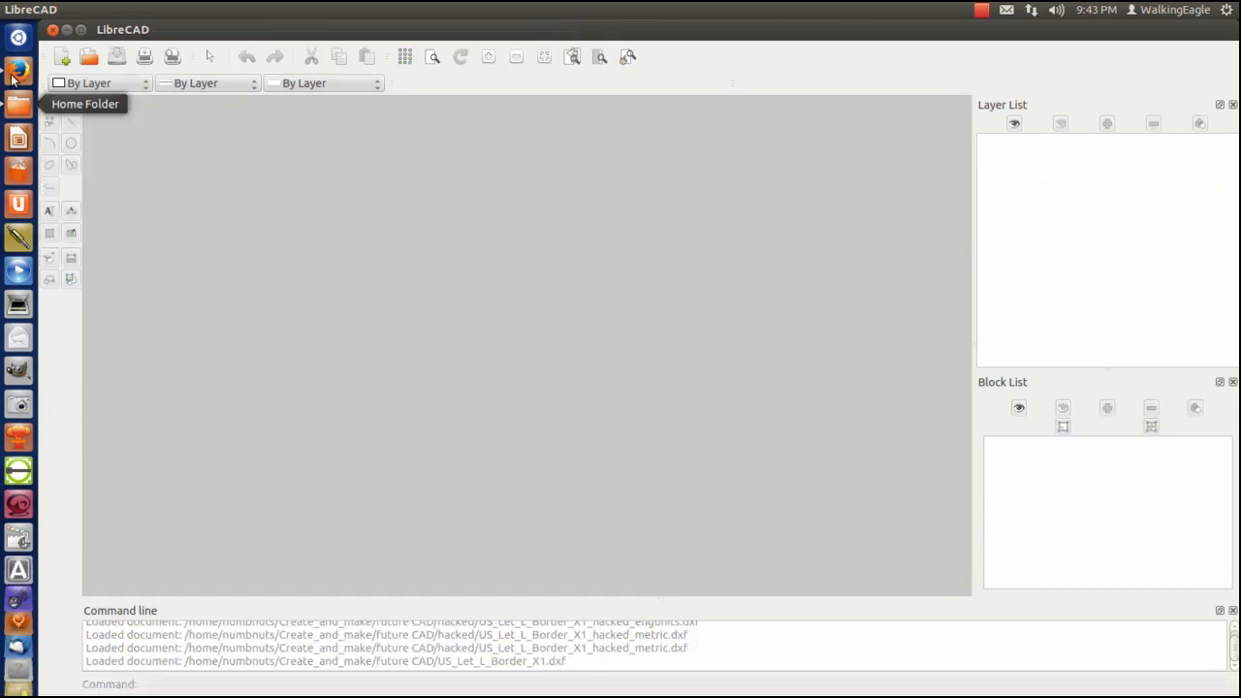
Open US_Let_L_Border_X100.dxf to view its border dimensions and notes, and close the drawing
click(88, 56)
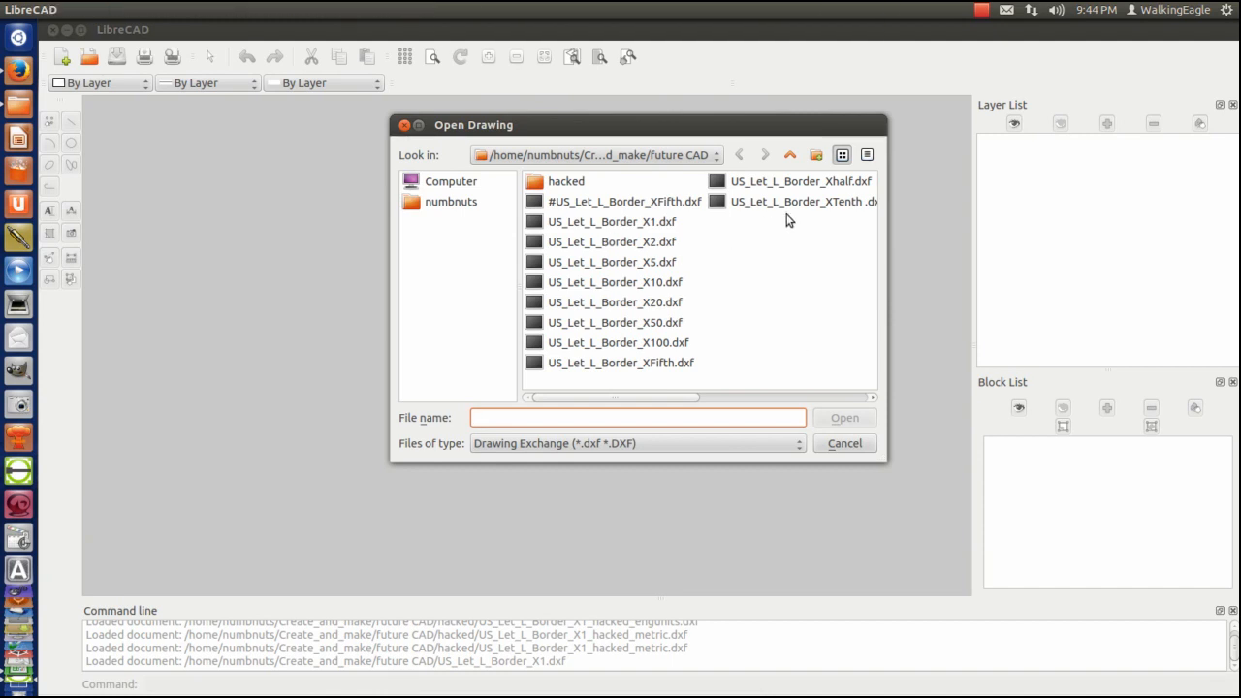
double_click(621, 343)
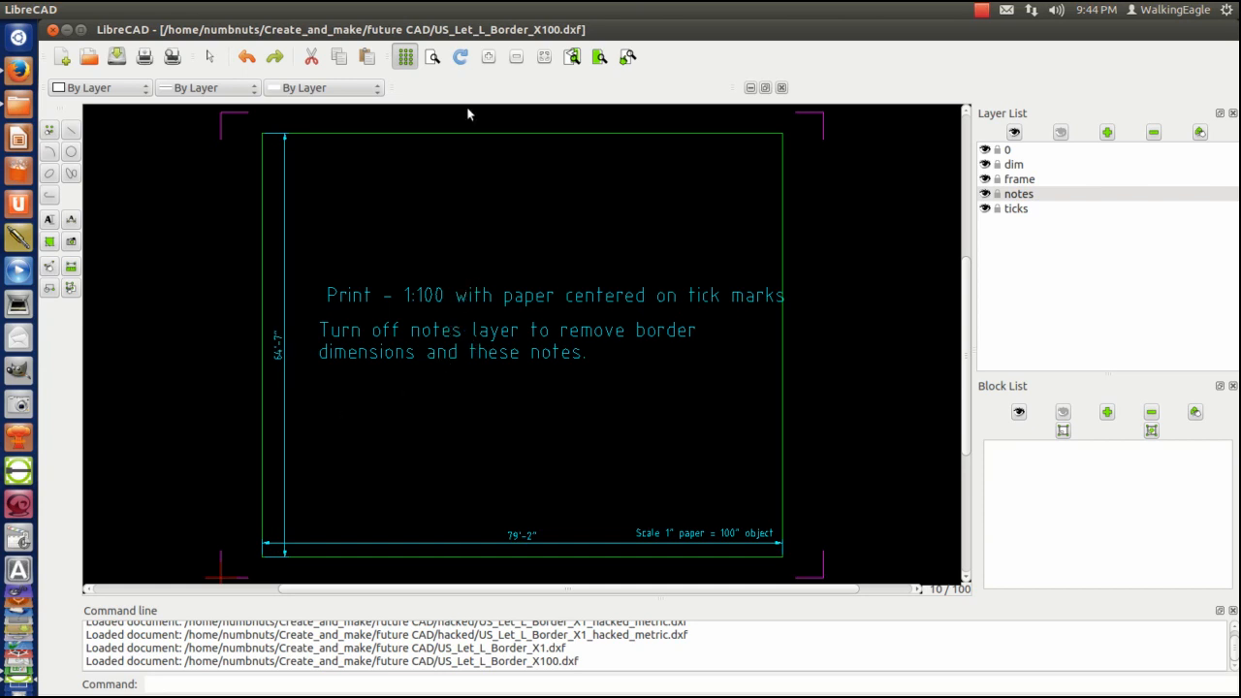
click(781, 89)
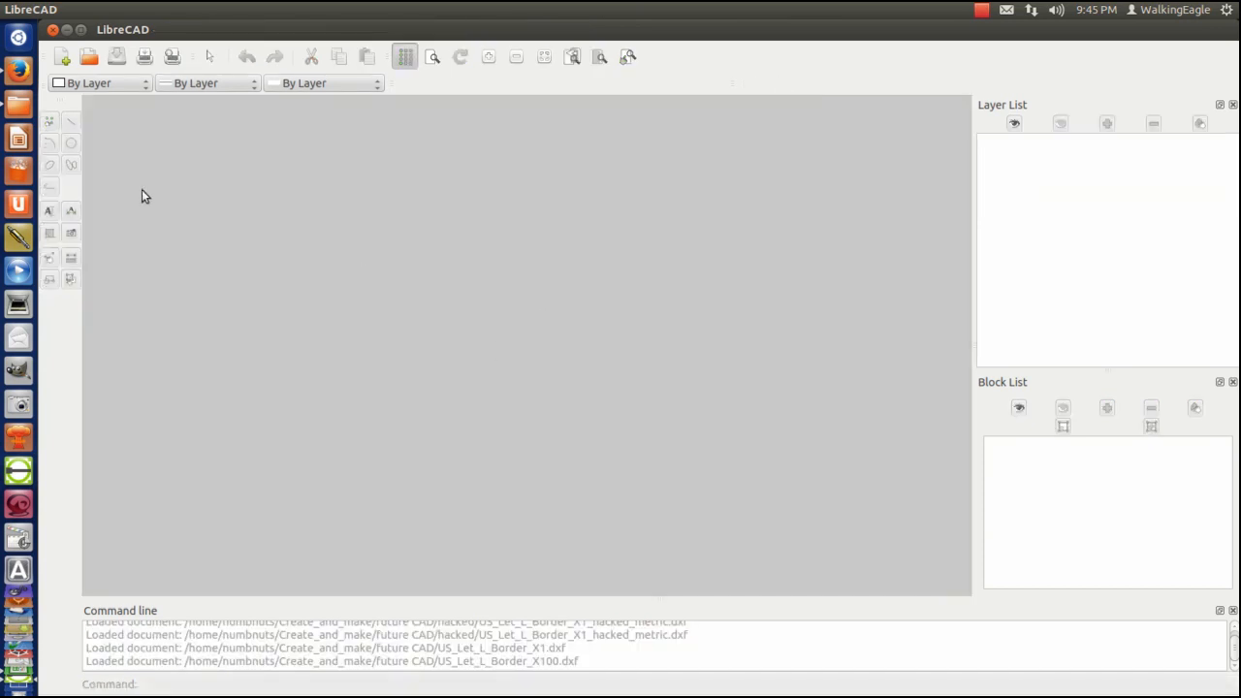
Open US_Let_L_Border_XTenth .dxf to view its border dimensions and notes, and close the drawing
click(87, 60)
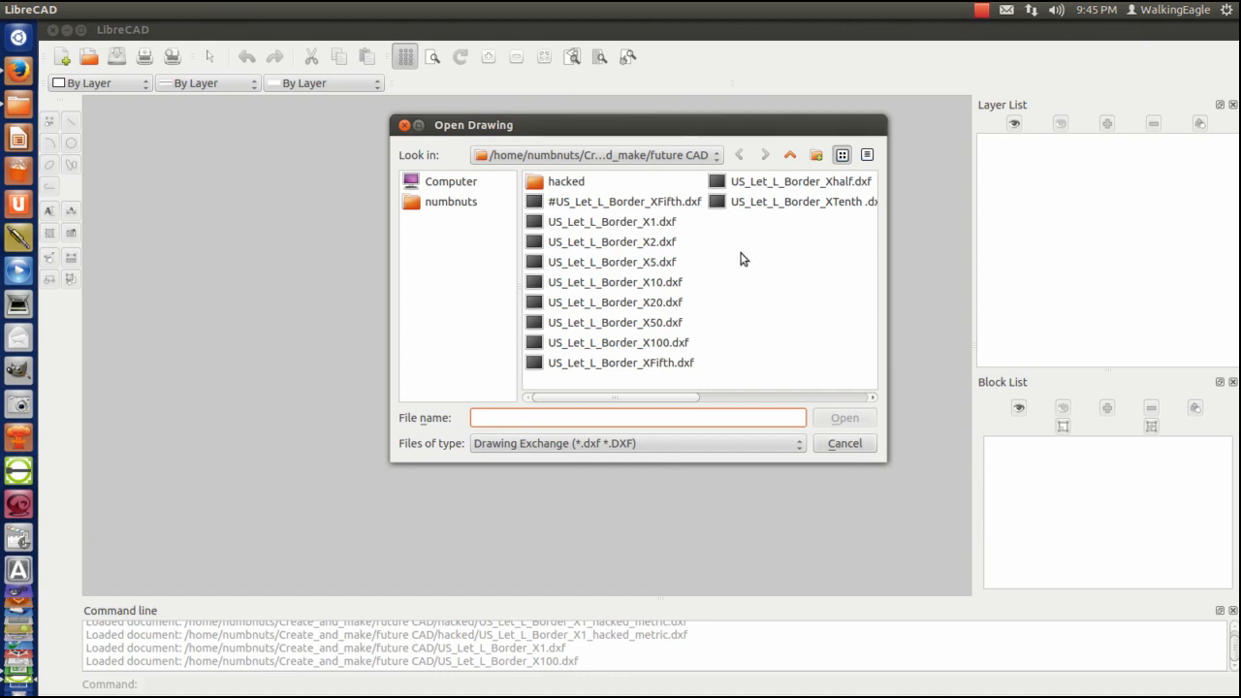
double_click(795, 202)
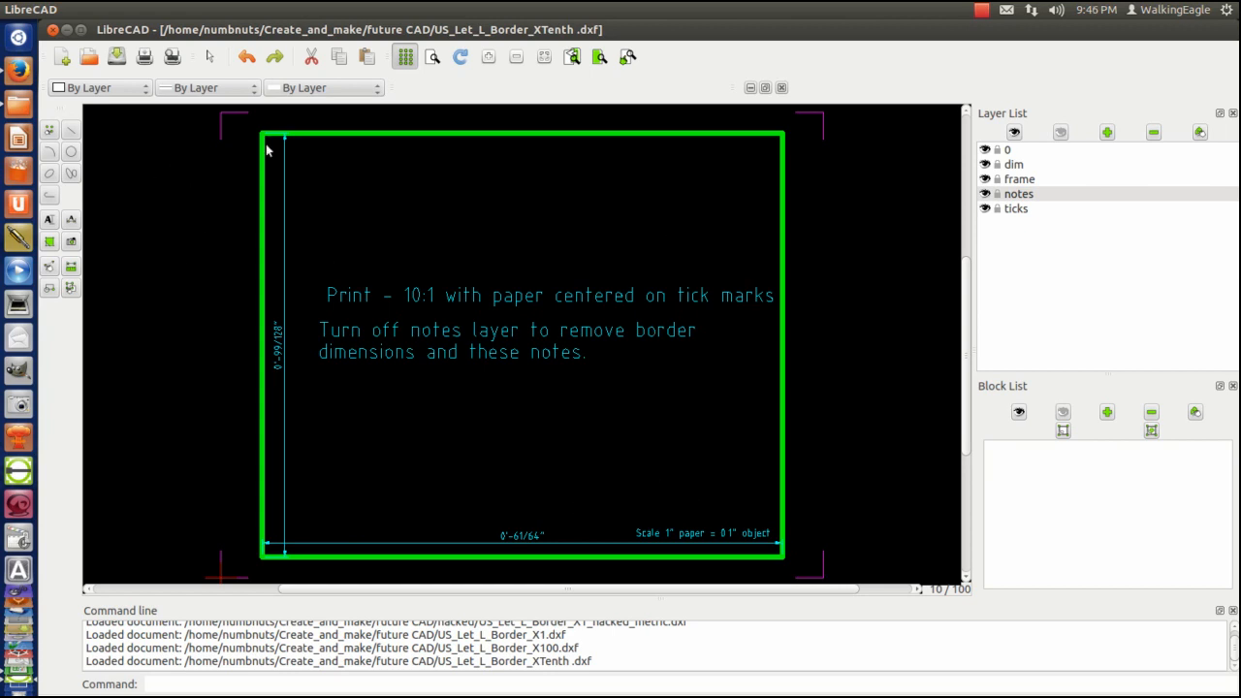
click(782, 88)
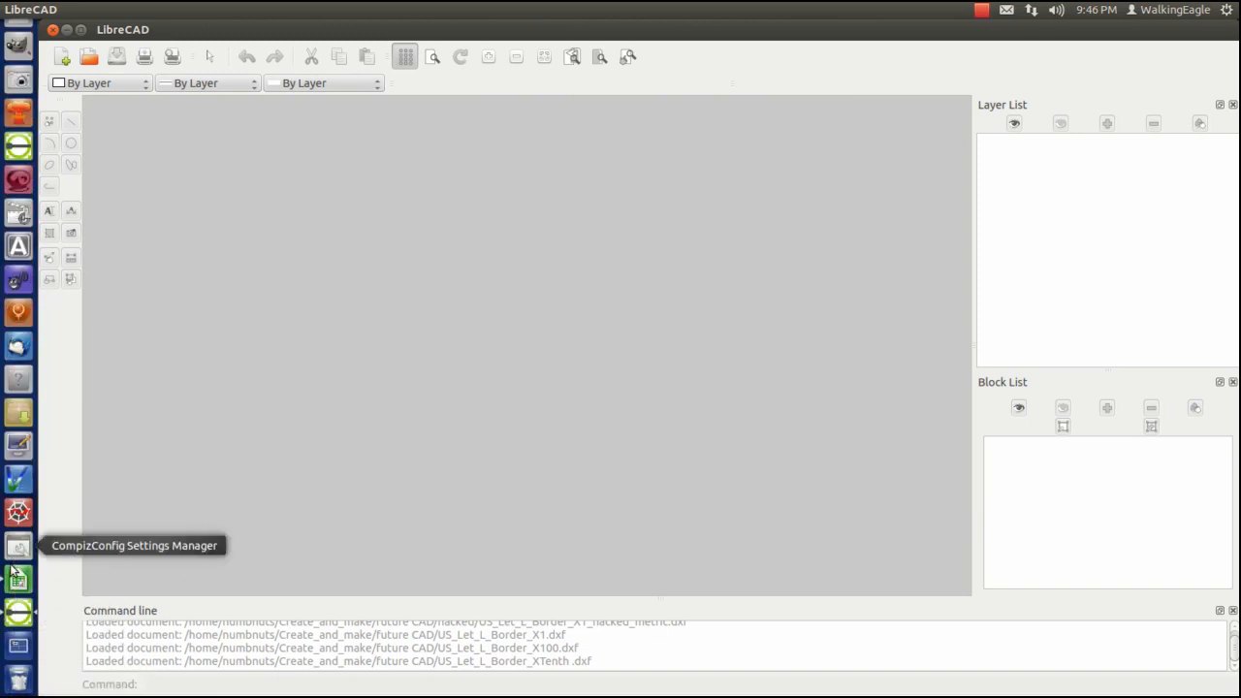
Switch to LibreOffice Calc to consult the maximum drawing dimensions table, and return to LibreCAD
click(17, 580)
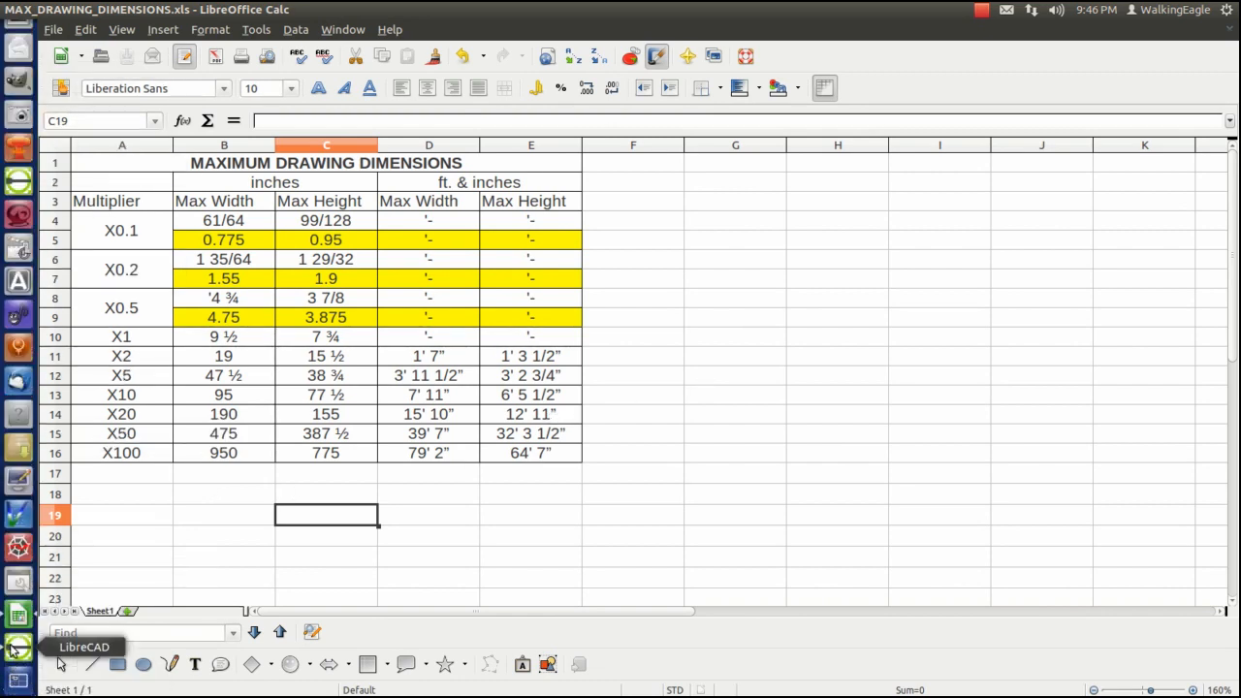
click(12, 649)
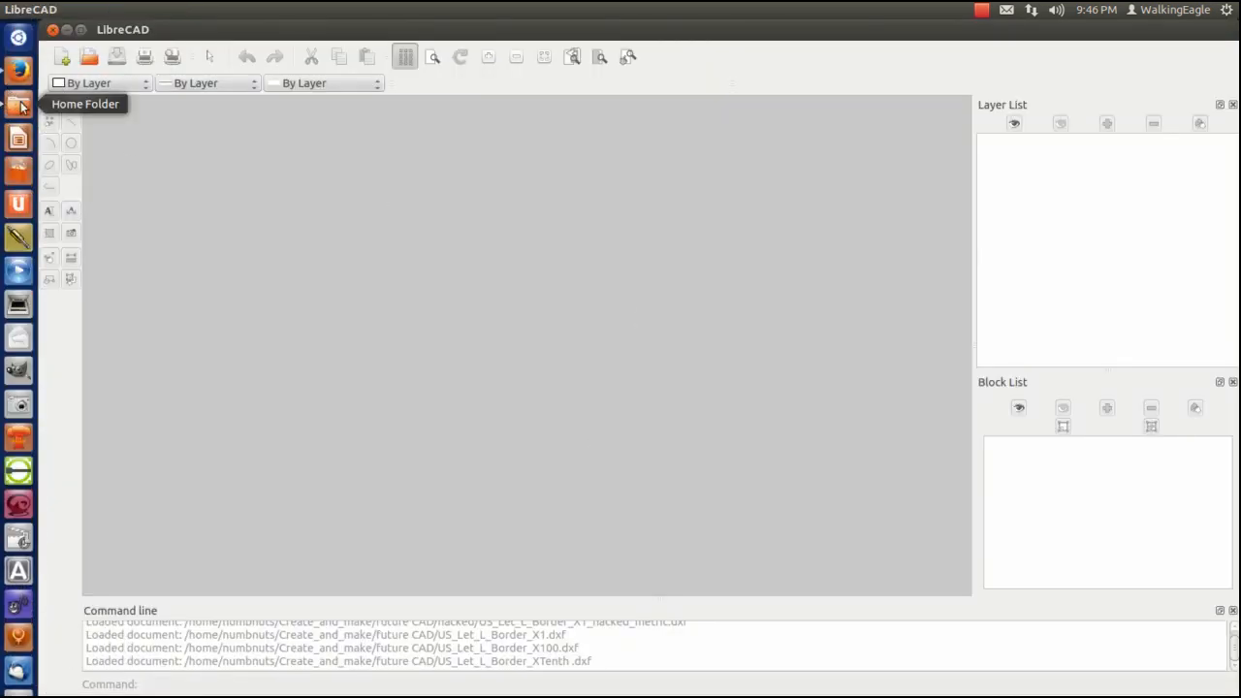
Open US_Let_L_Border_X1.dxf from the future CAD folder in the file manager and review its dimension settings in the drawing preferences
click(18, 106)
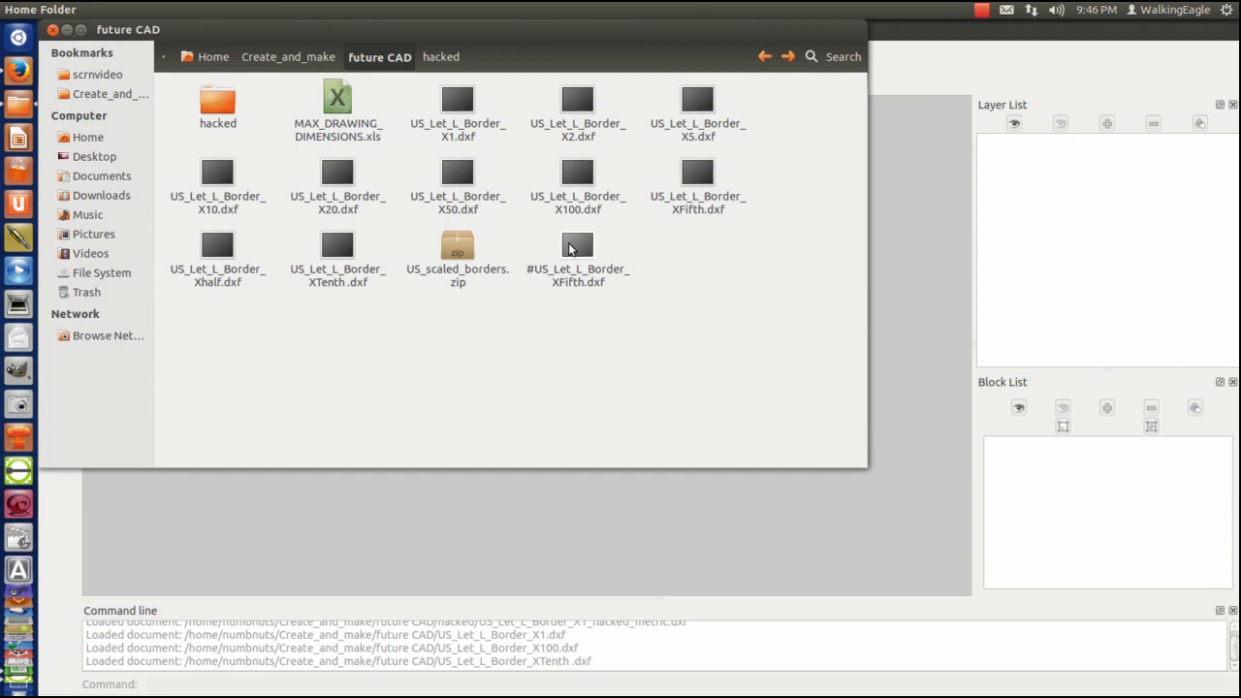
double_click(460, 109)
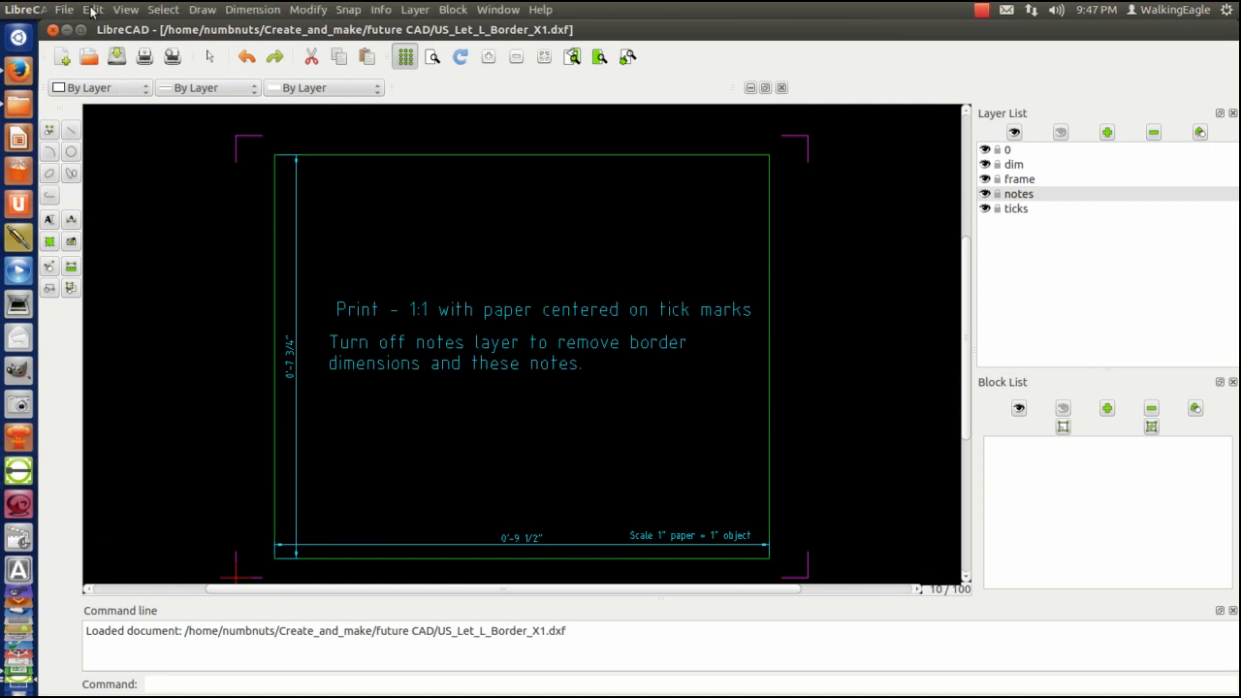
click(92, 10)
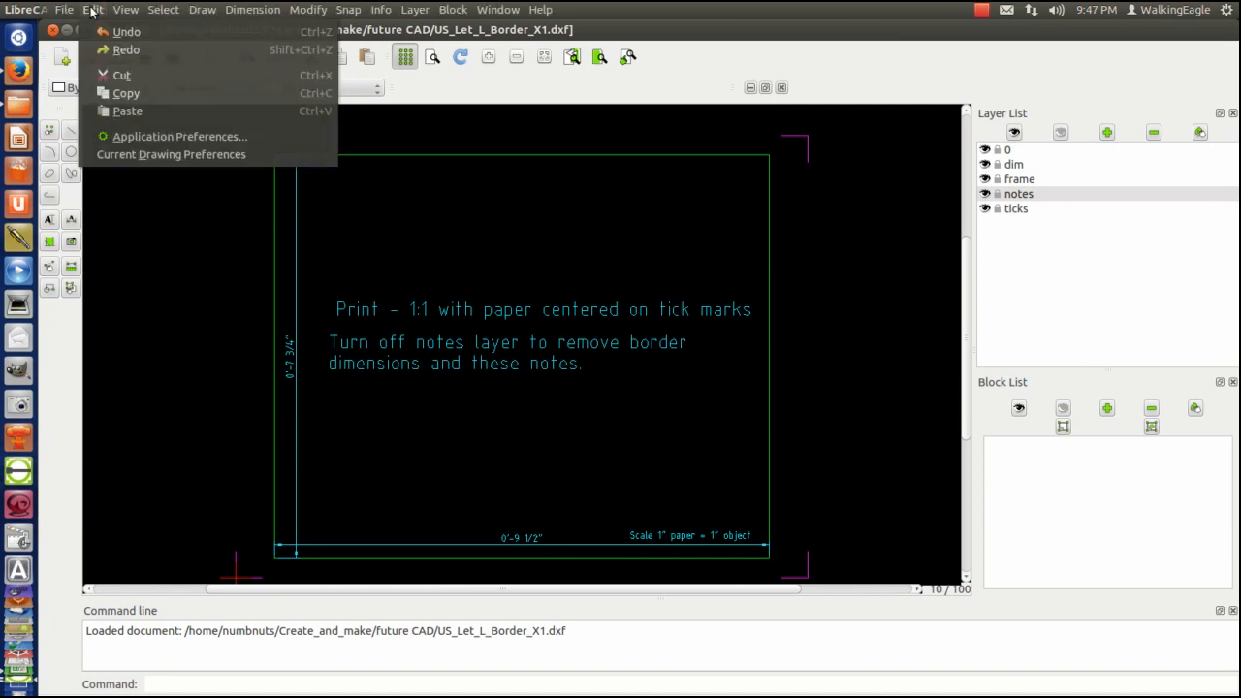
click(127, 159)
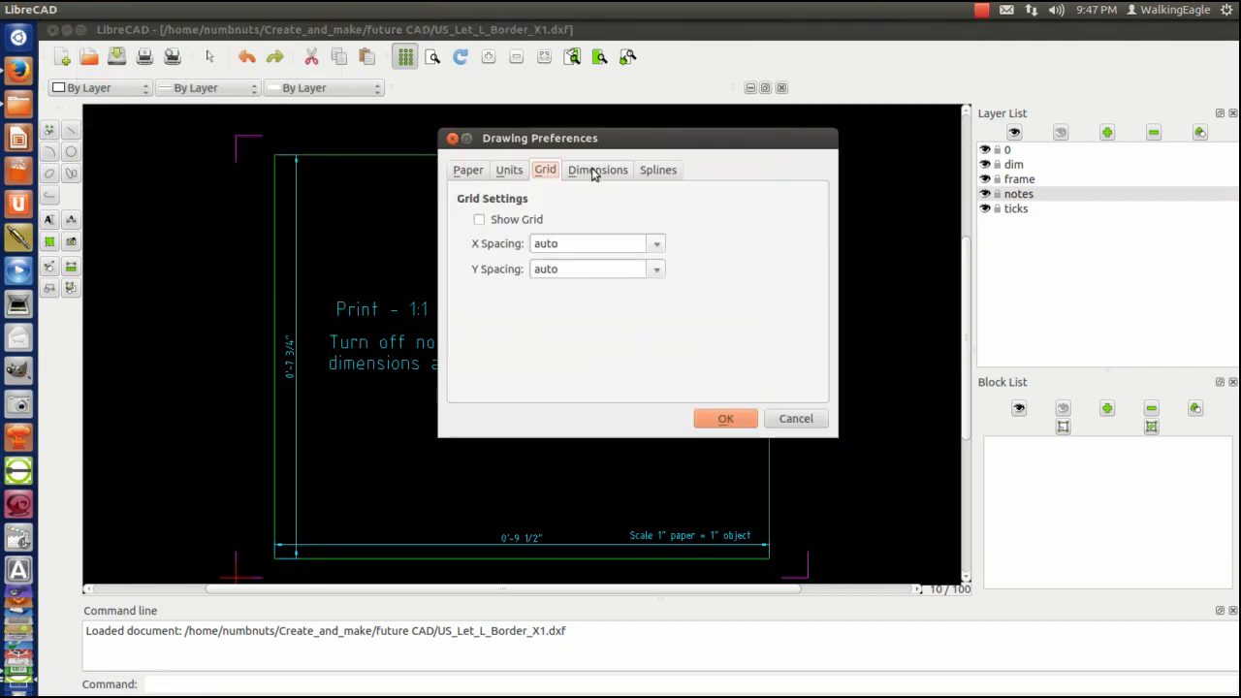
click(594, 170)
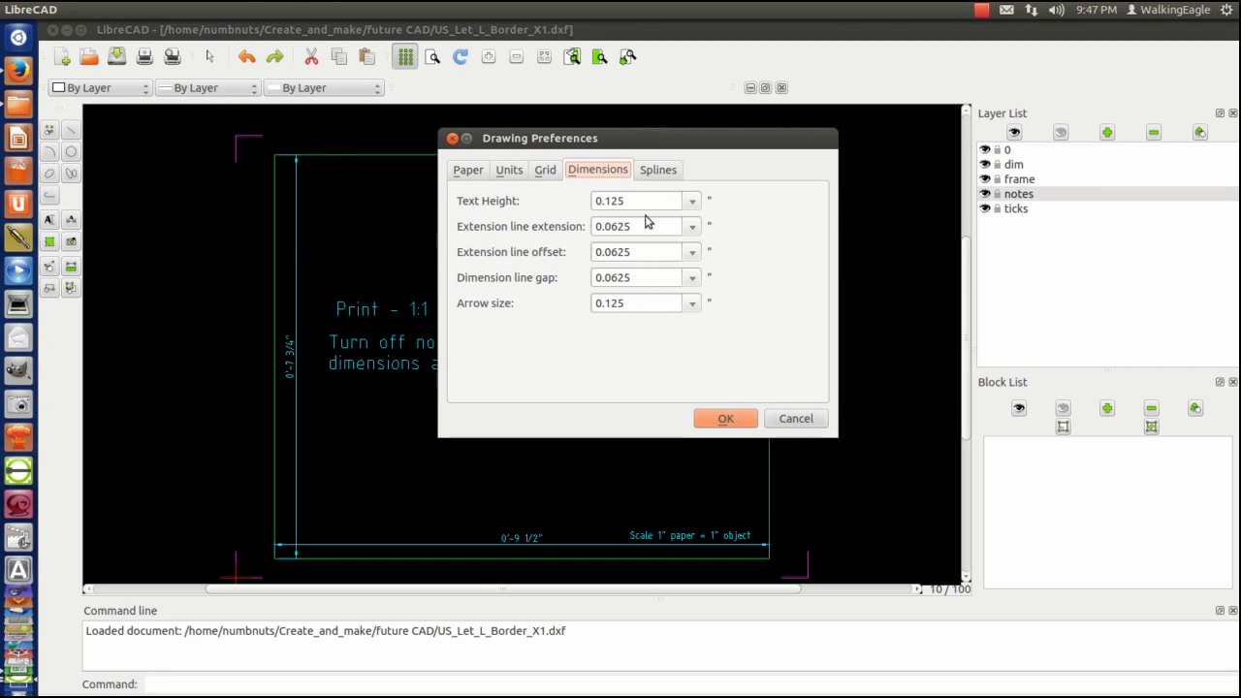
click(723, 420)
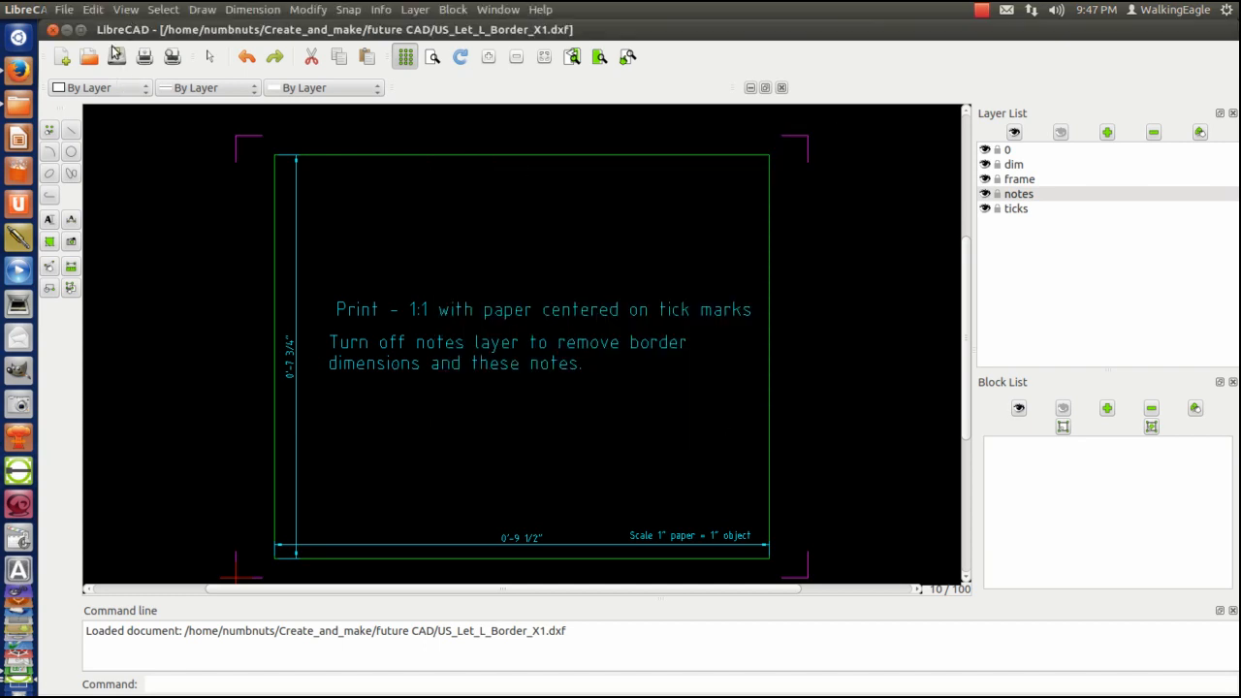
Close the X1 border drawing without saving and open US_Let_L_Border_X100.dxf
click(765, 88)
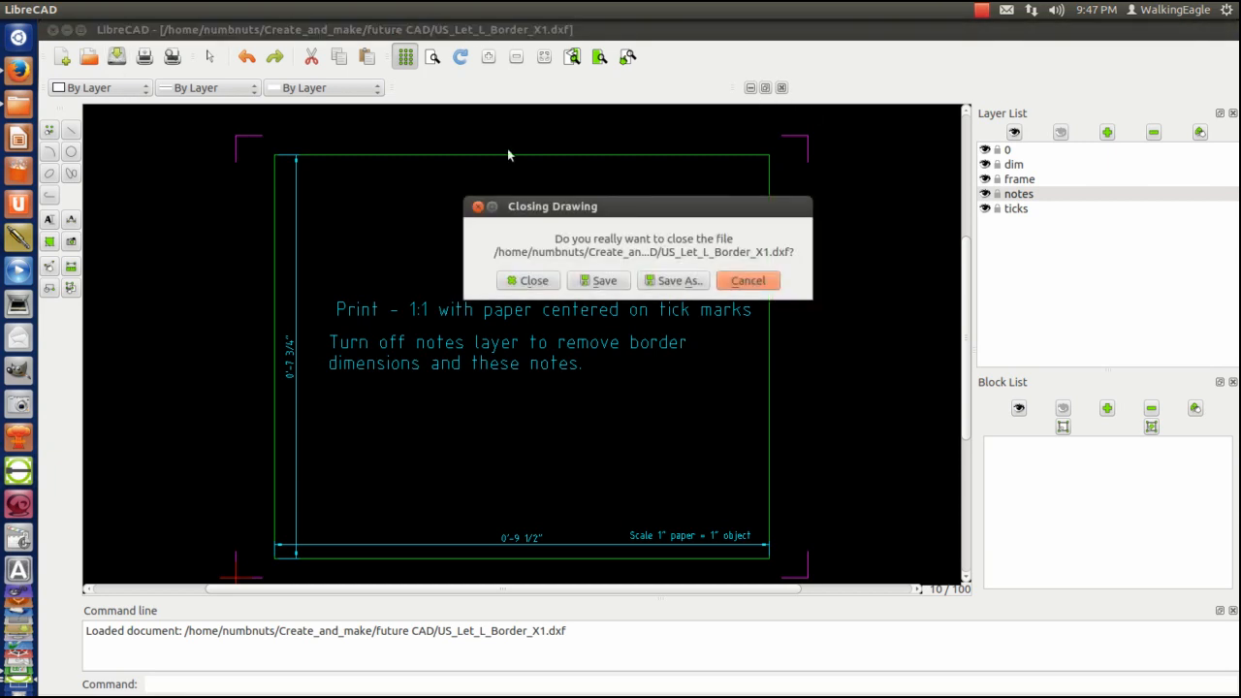
click(524, 282)
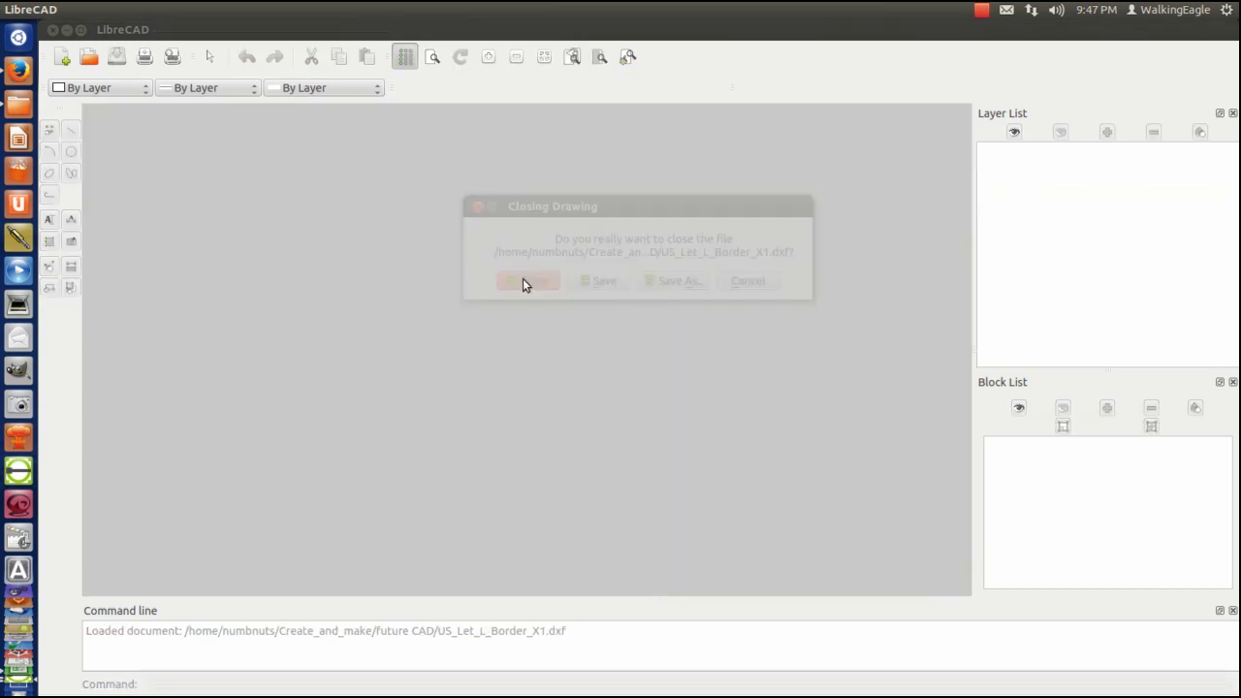
click(85, 59)
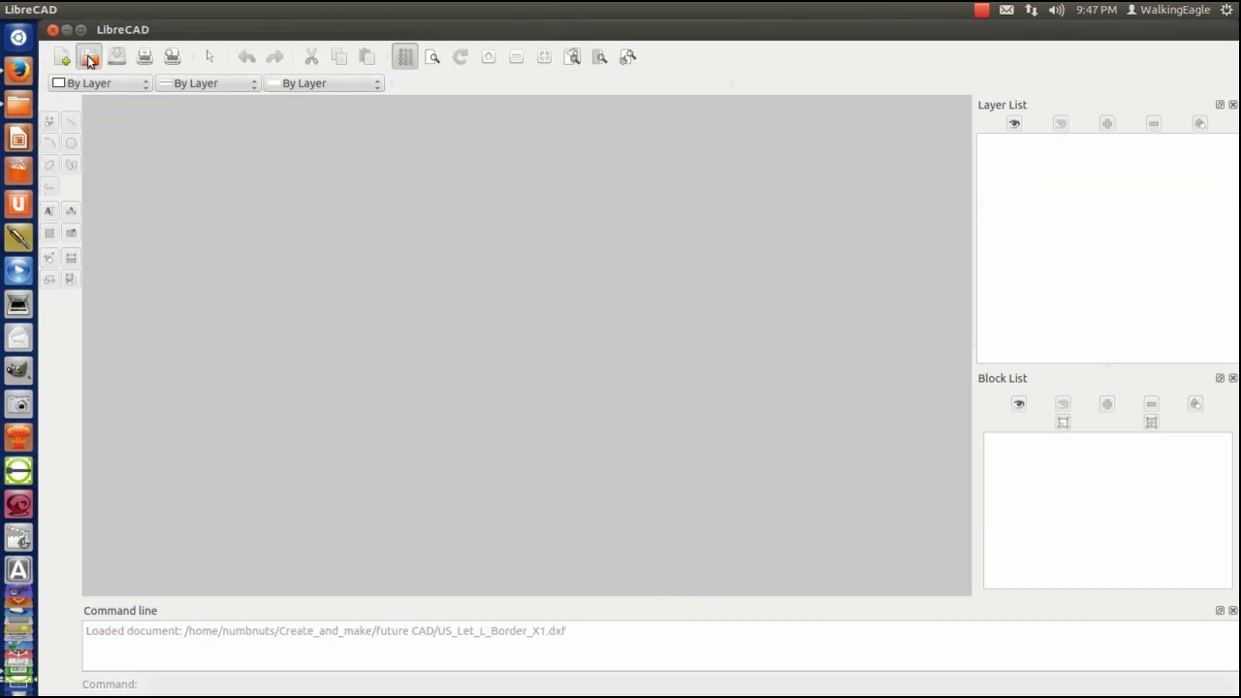
double_click(651, 342)
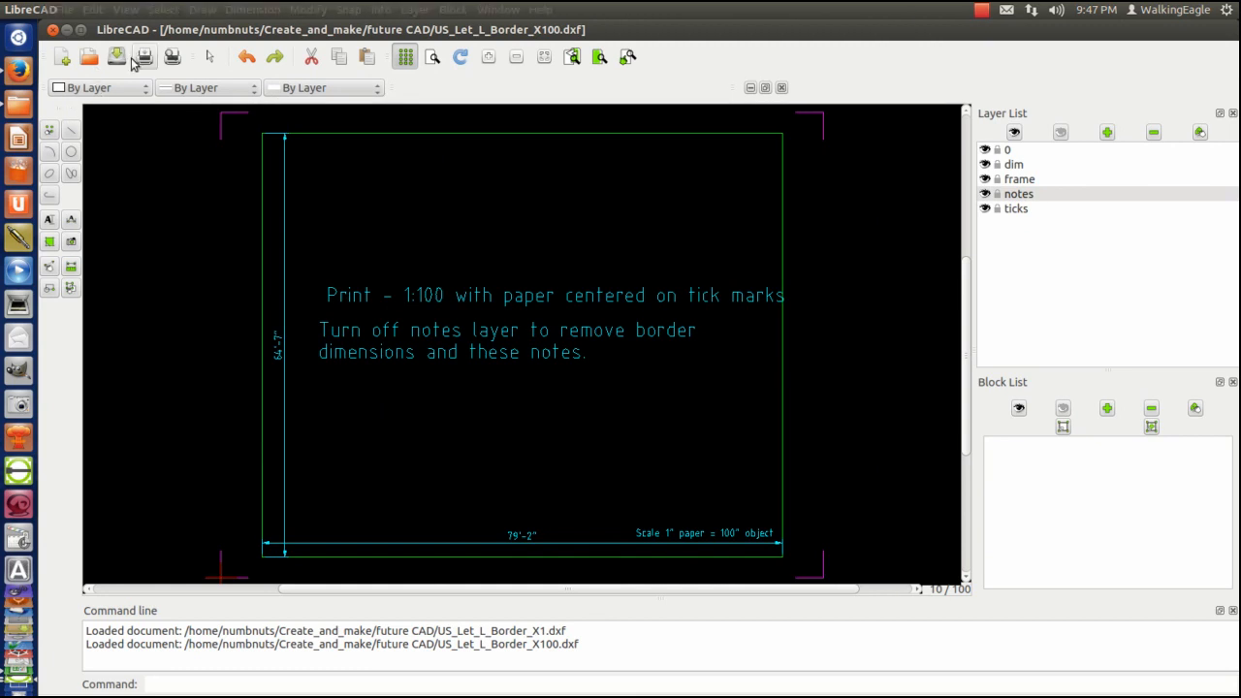
Review the X100 border drawing's dimension settings in its drawing preferences, leaving them without changes
click(91, 10)
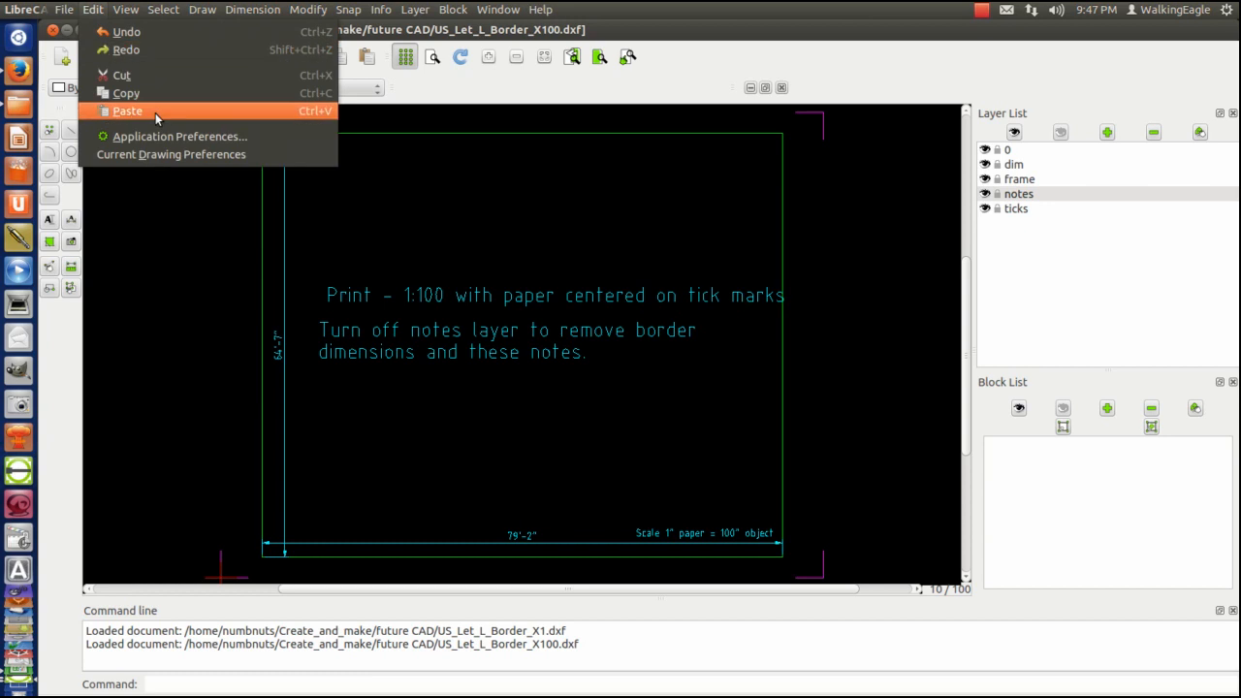
click(113, 155)
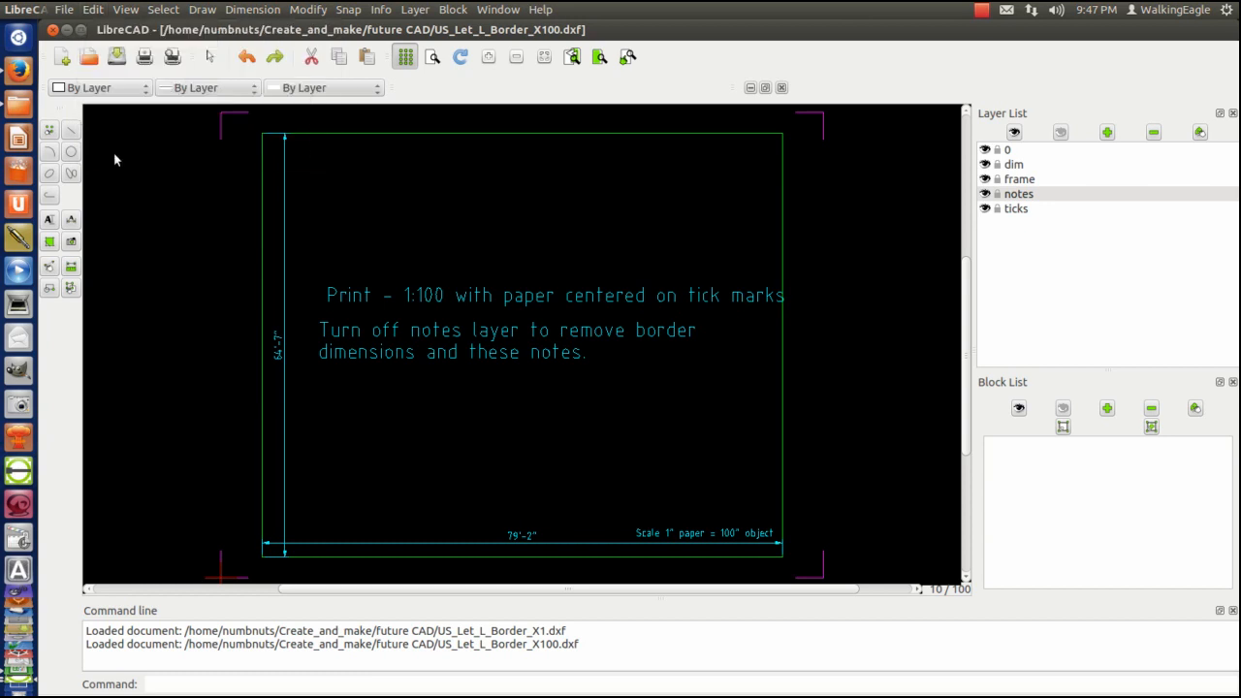
click(595, 172)
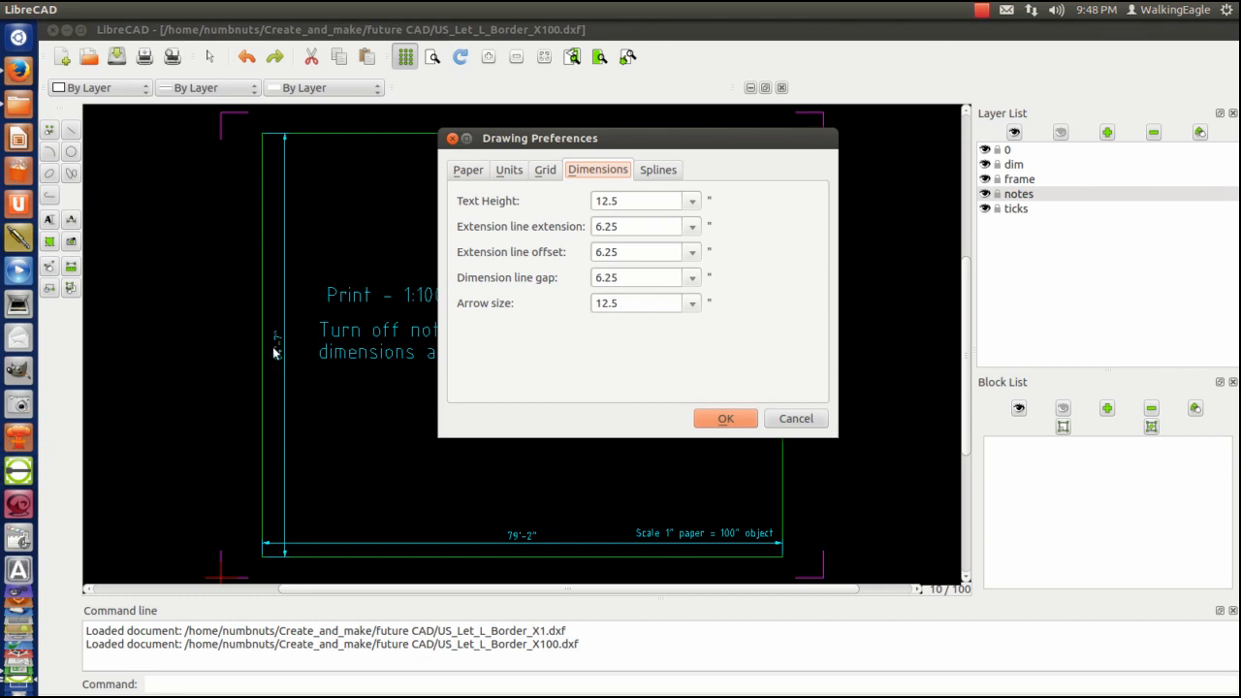
click(796, 418)
Preview the X100 border drawing's print at a 1:100 scale in black and white, and close the preview and drawing
click(172, 58)
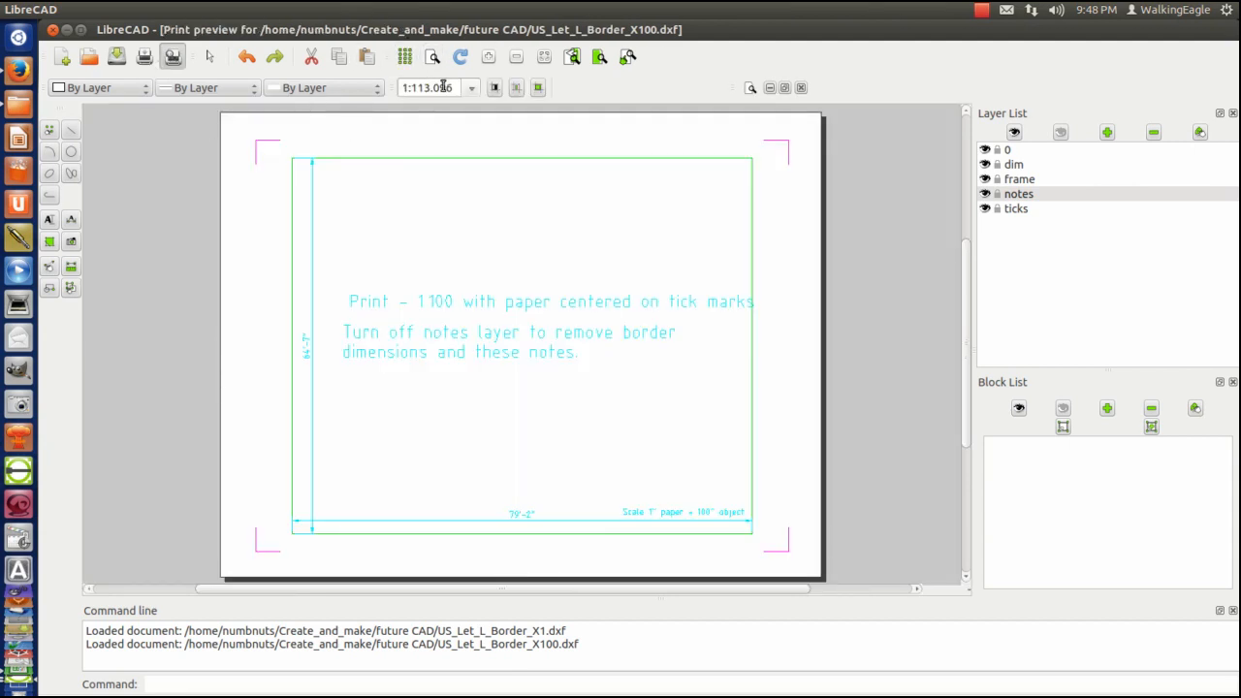
drag(421, 86, 448, 87)
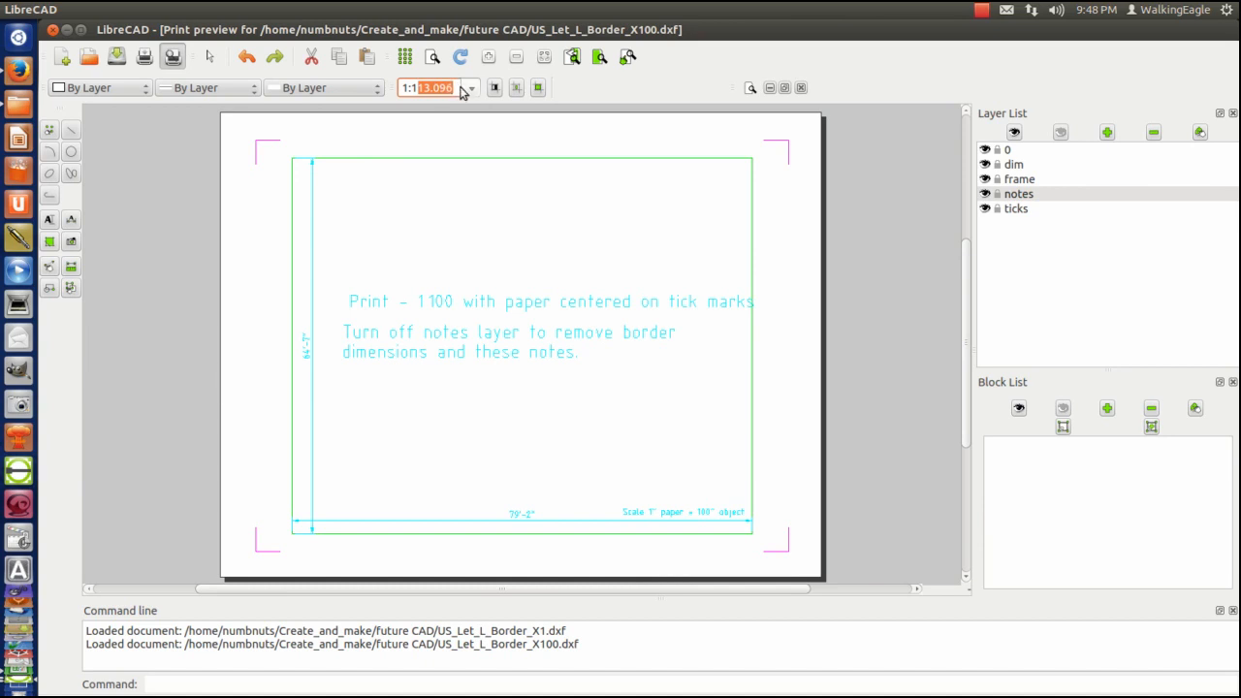
text(00)
key(Return)
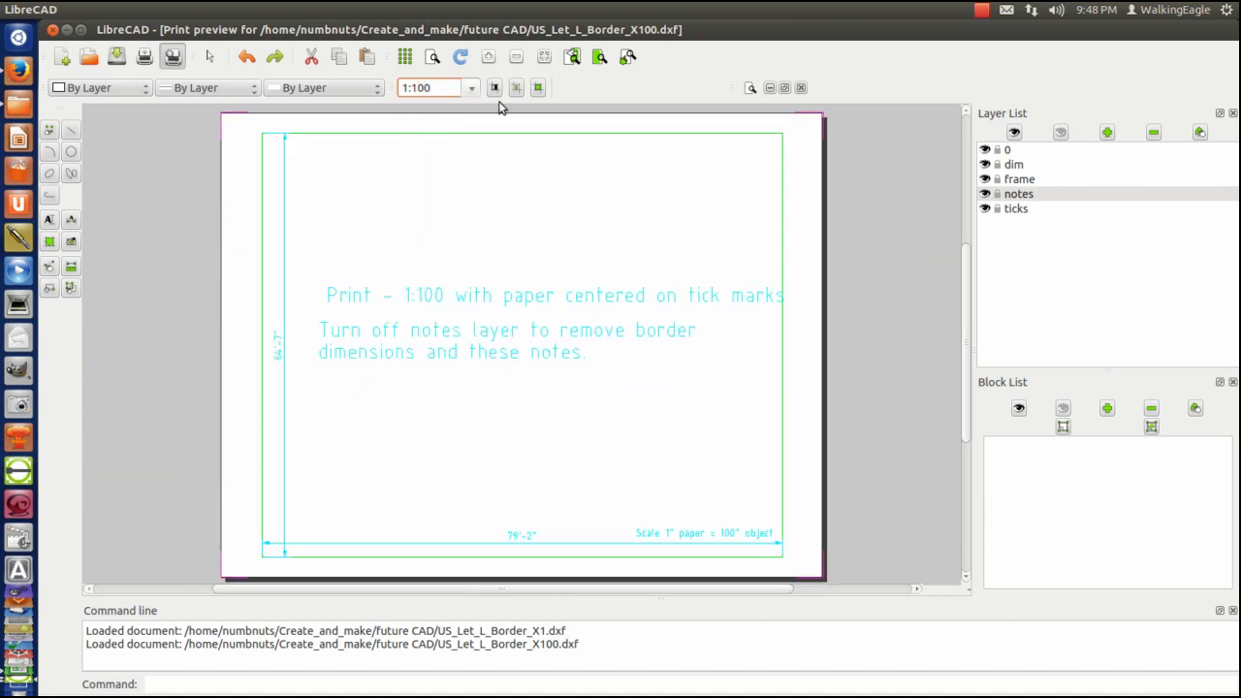
click(494, 87)
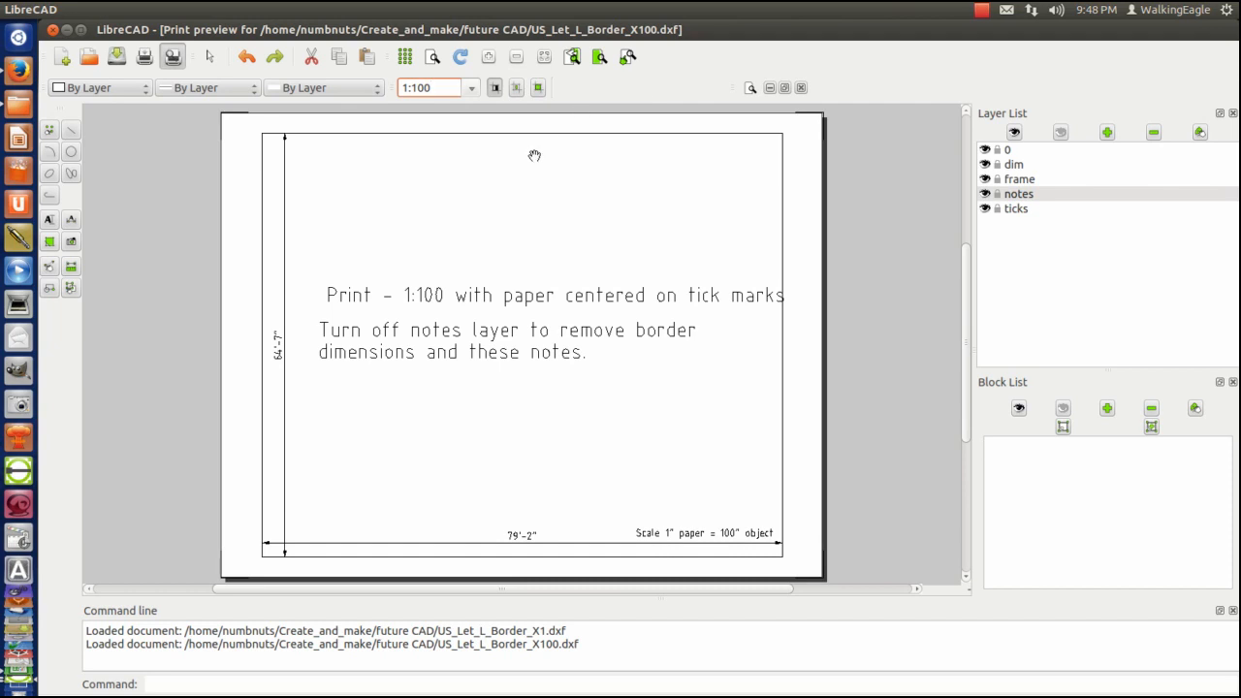
click(800, 89)
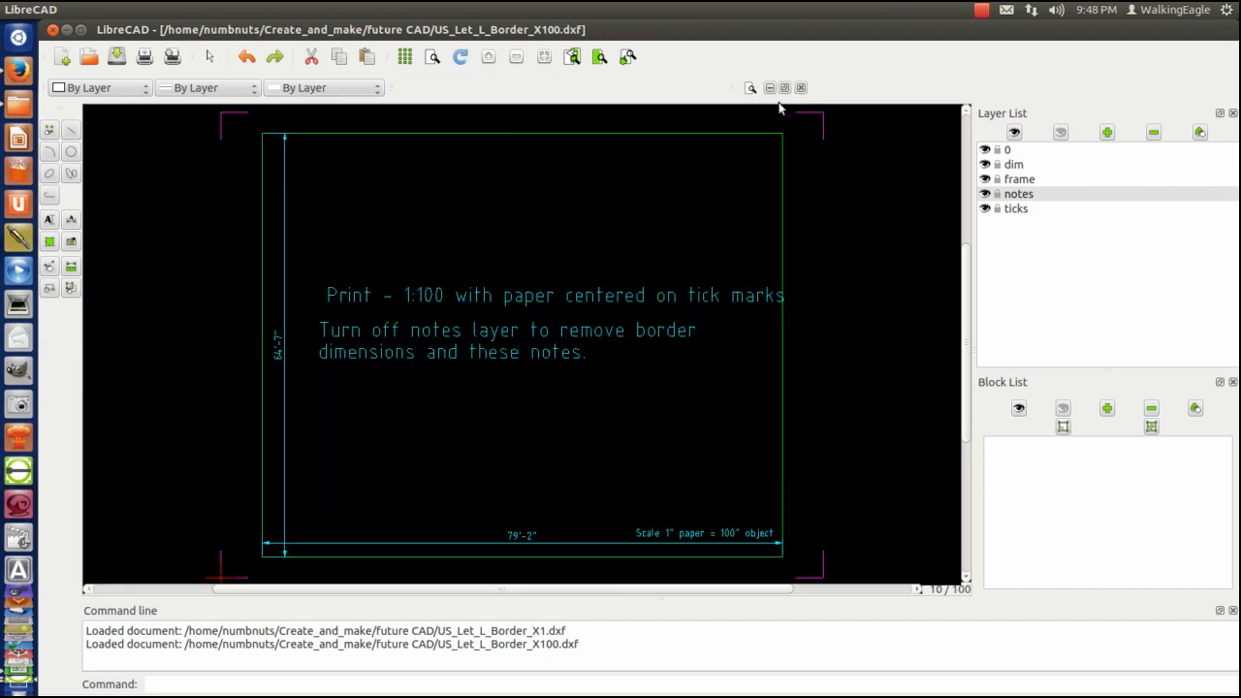
click(802, 89)
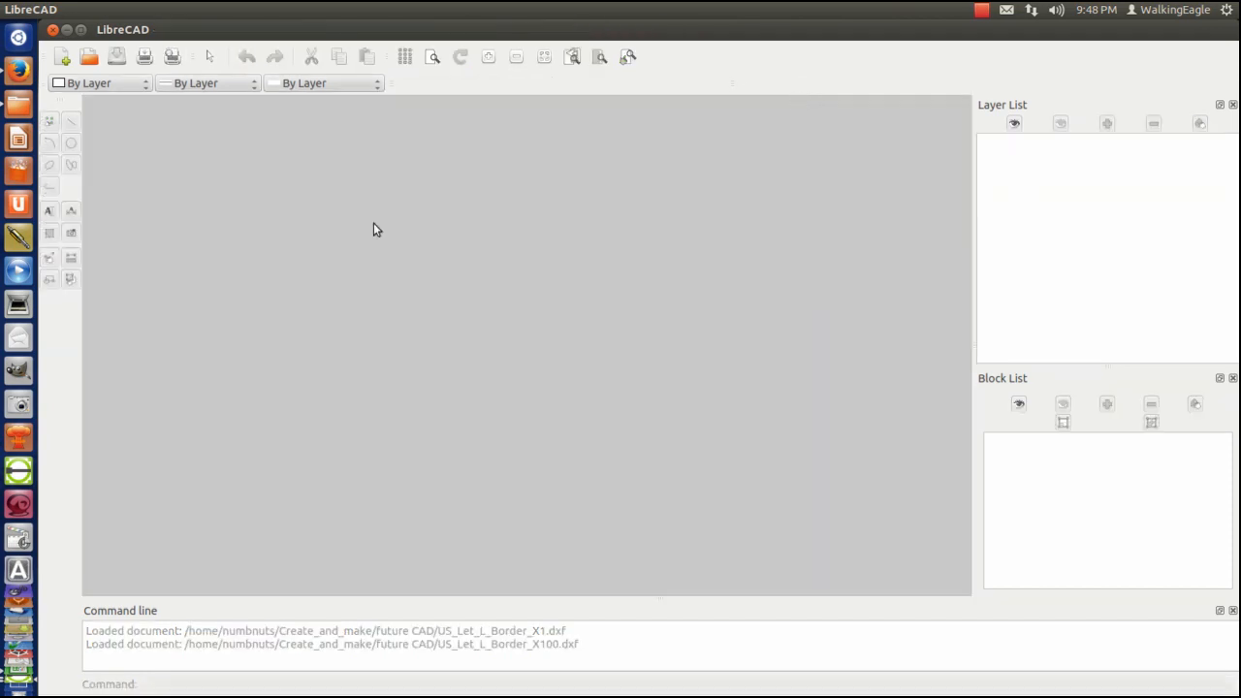
Open US_Let_L_Border_X1_hacked_double.dxf from the hacked folder inside future CAD
click(86, 58)
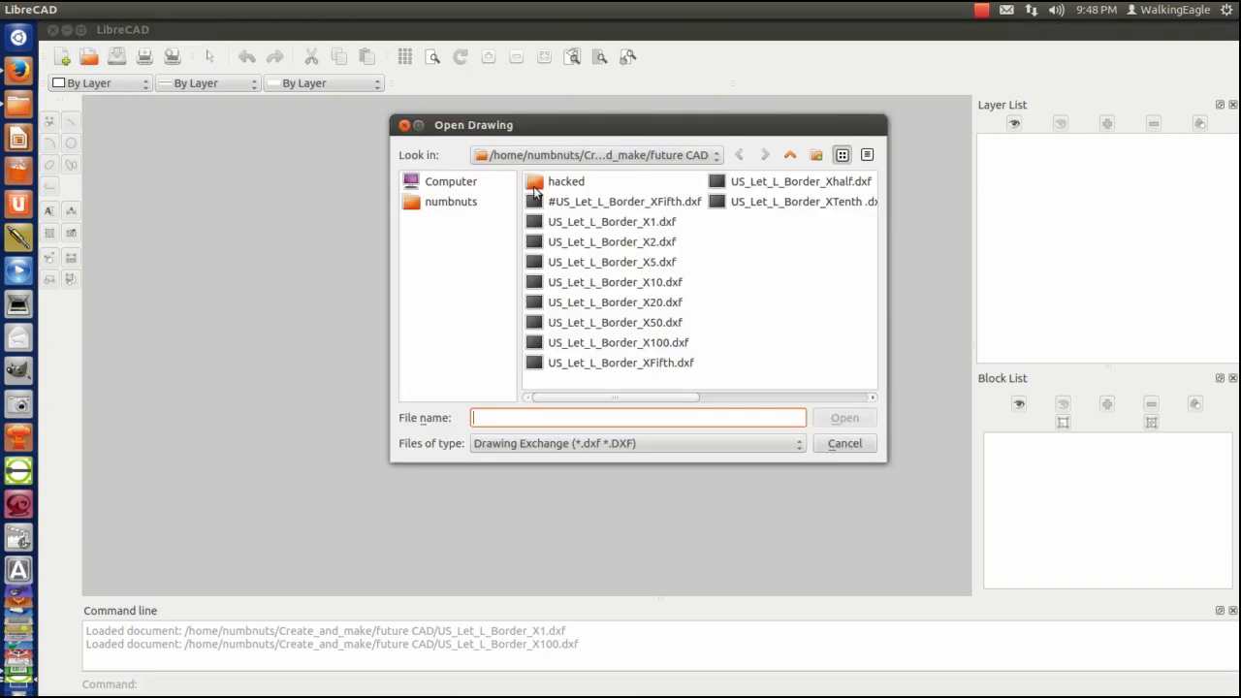
double_click(563, 184)
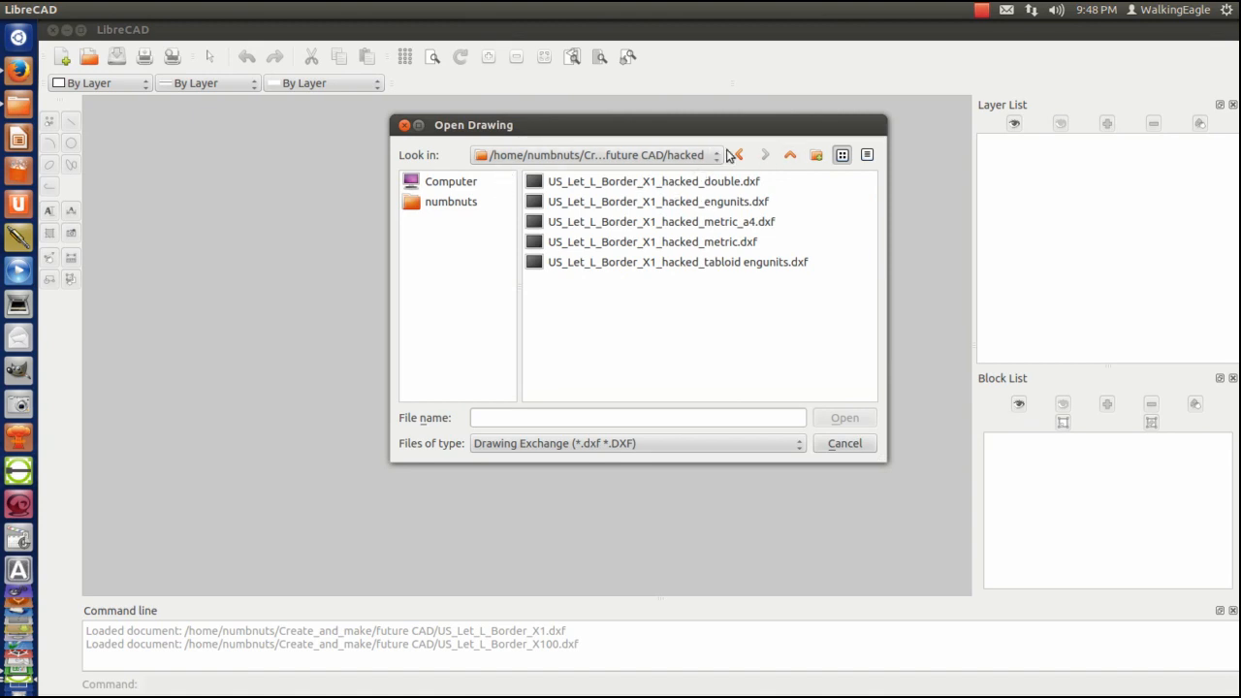
double_click(628, 184)
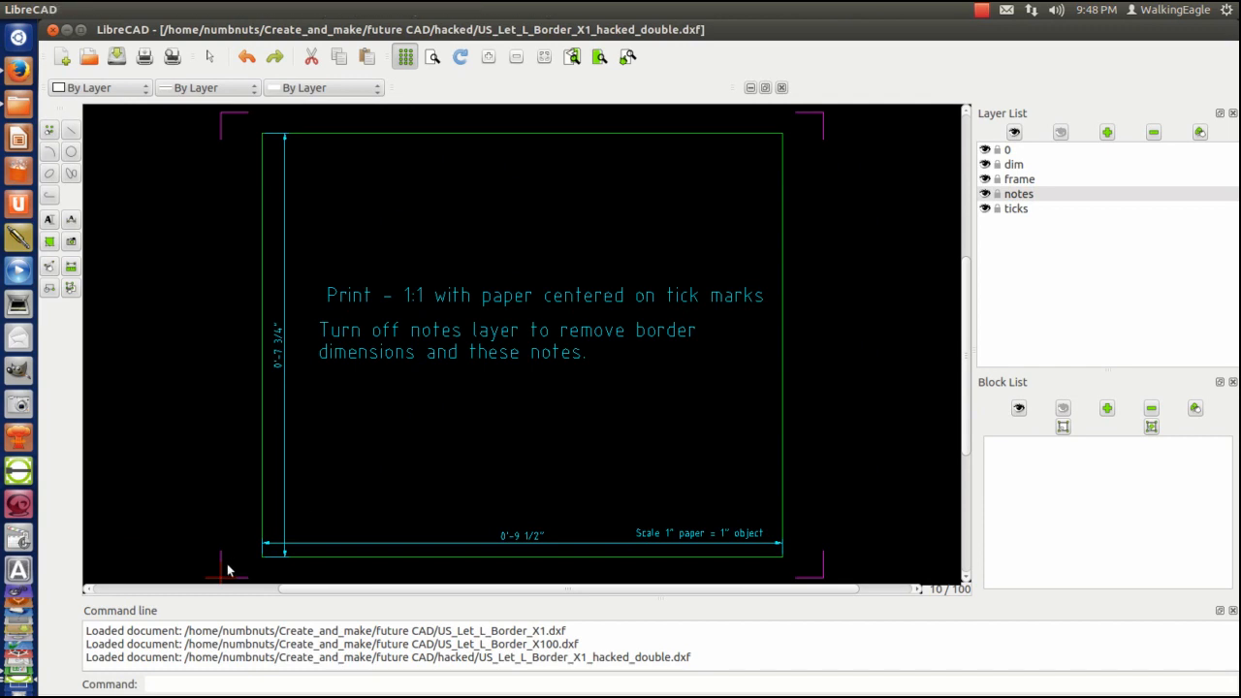
Scale the entire border drawing by a factor of 2 about the lower-left tick mark corner, deleting the original, and fit it in view
click(47, 263)
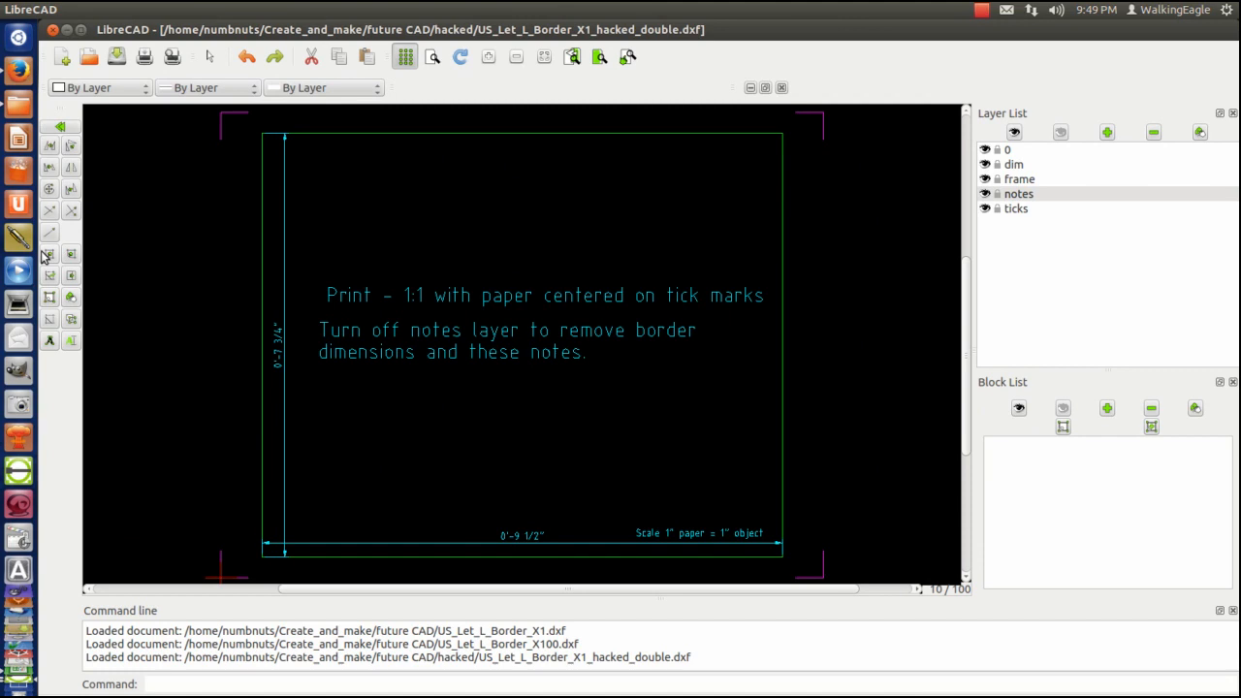
click(48, 169)
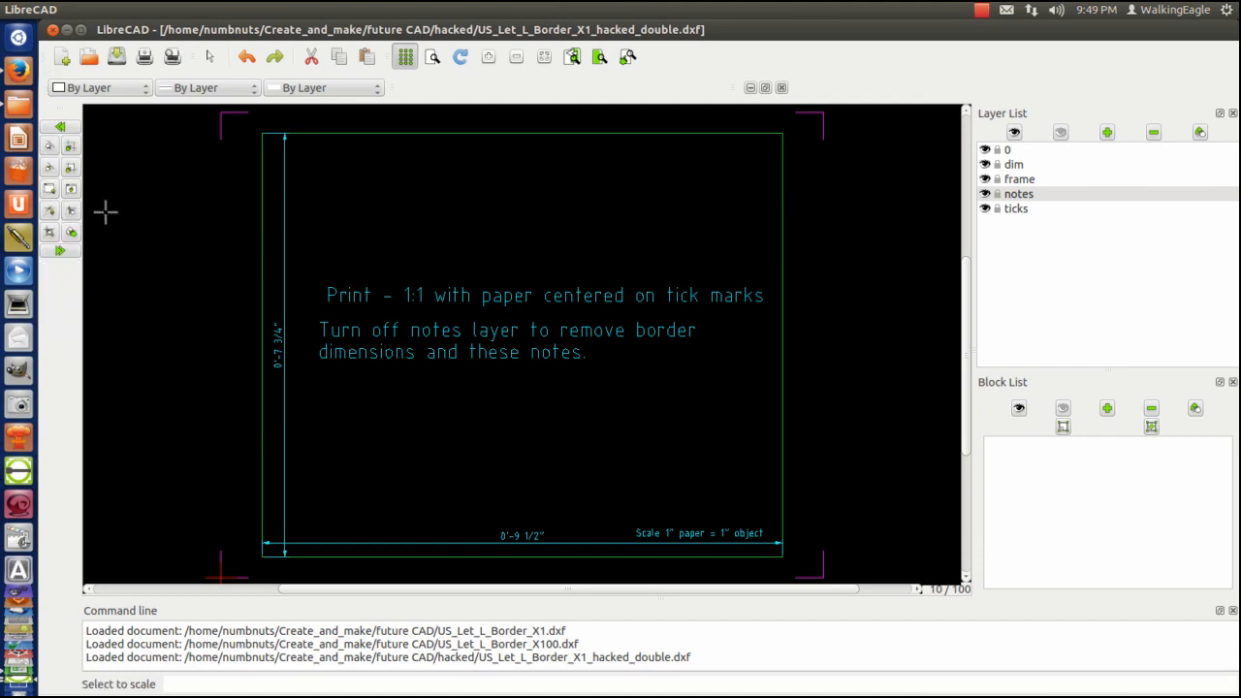
click(70, 147)
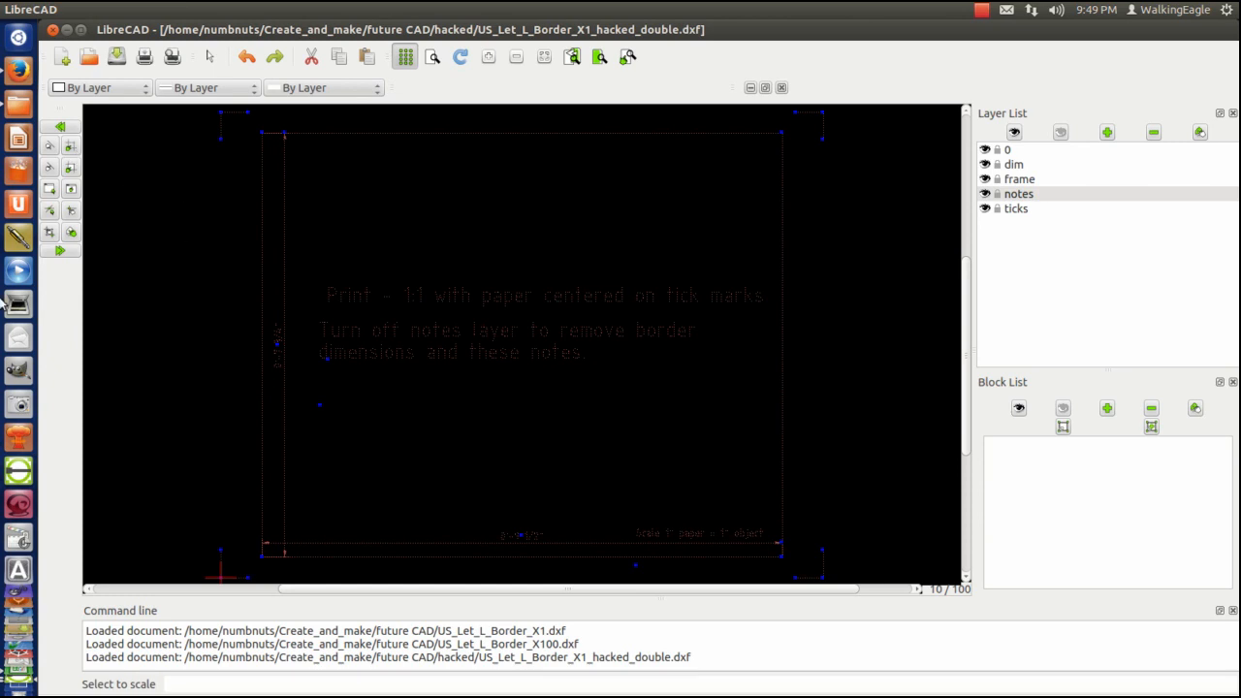
click(59, 254)
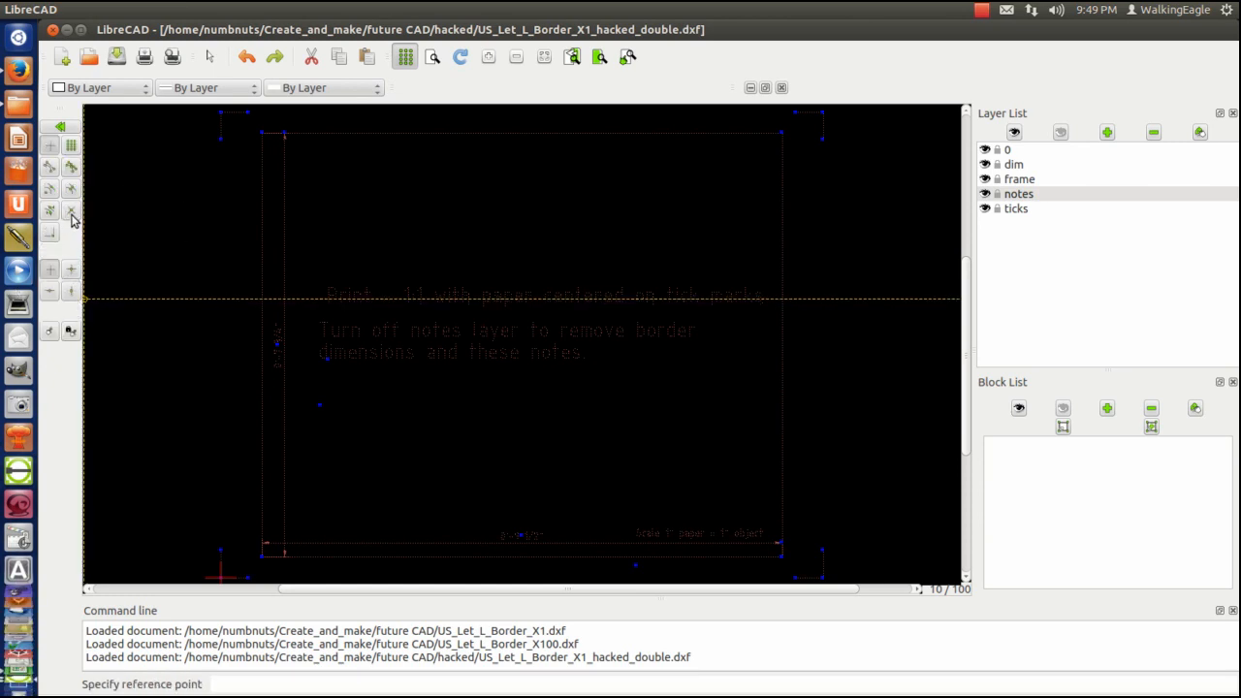
click(71, 211)
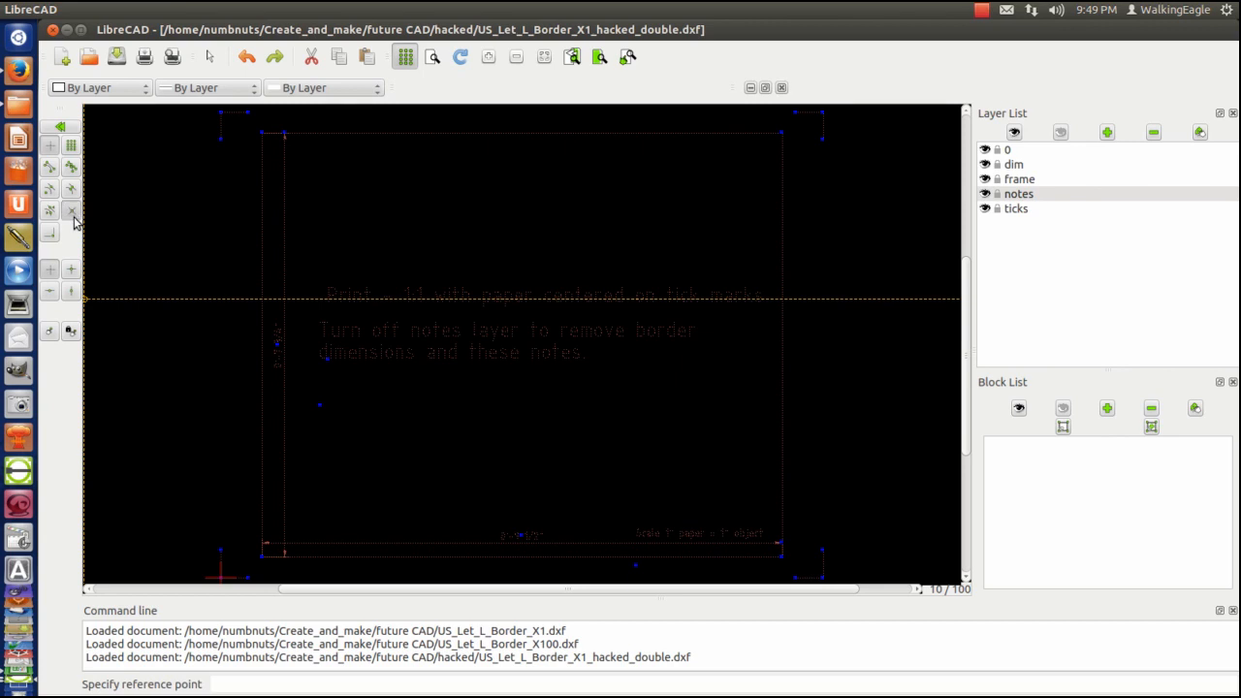
click(220, 577)
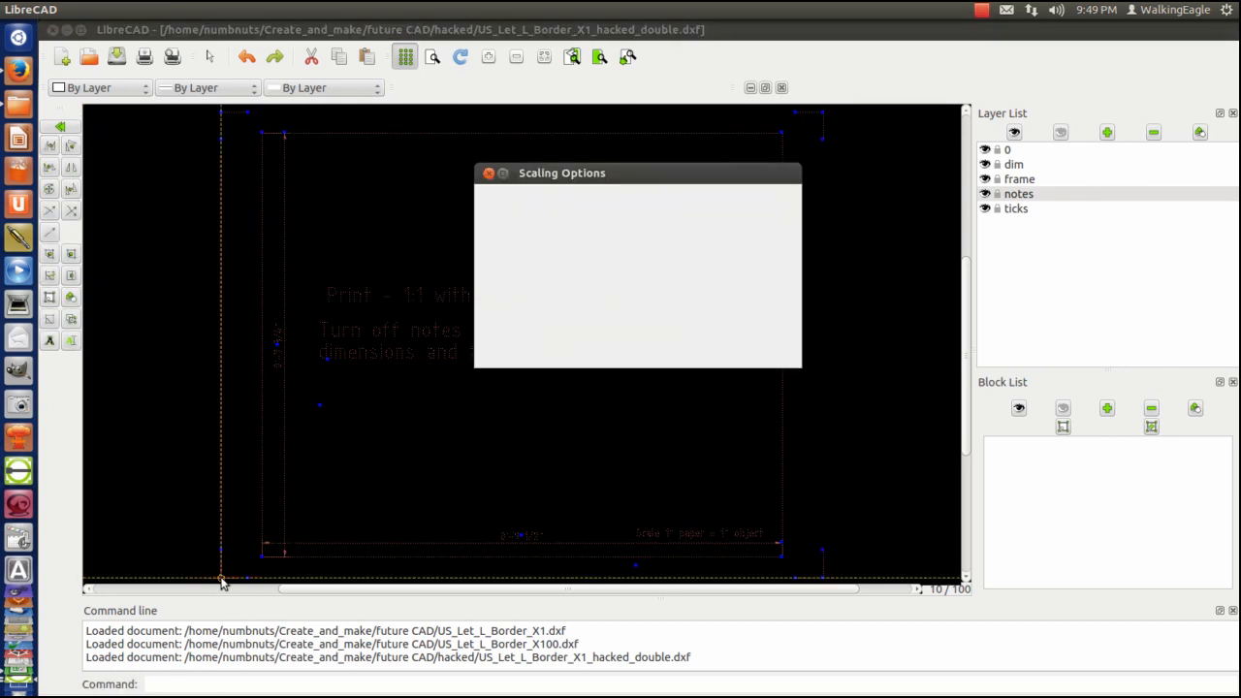
drag(725, 276, 612, 277)
text(2)
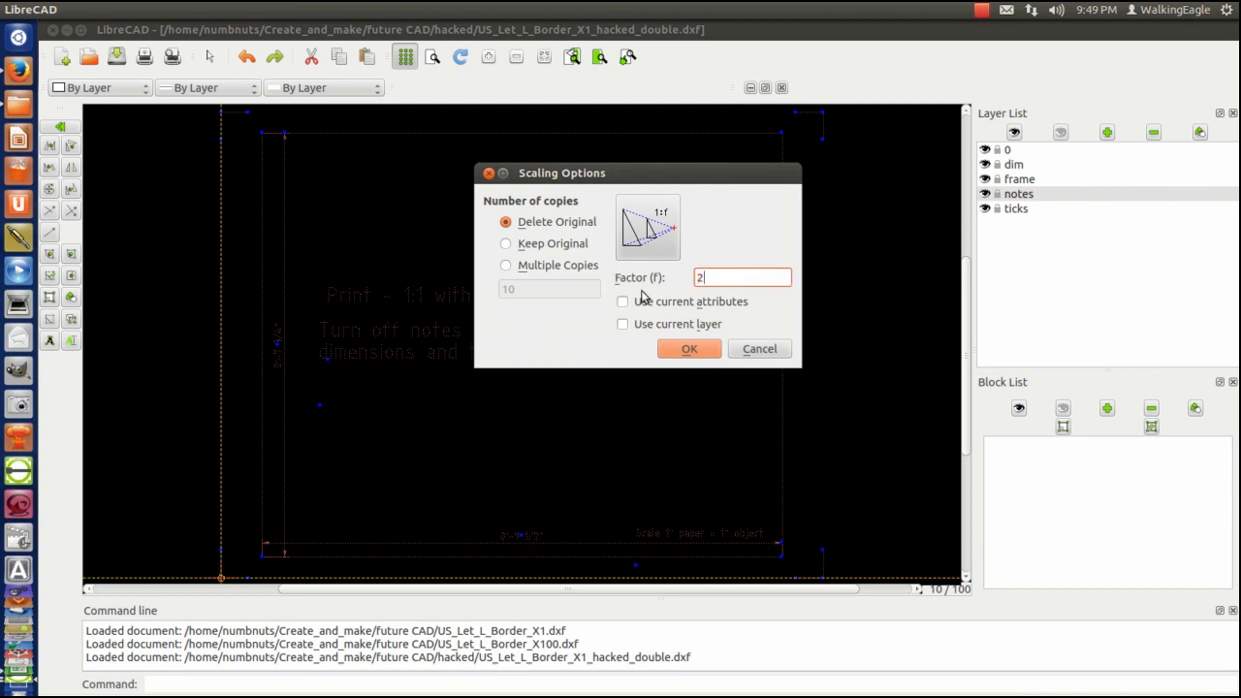
click(686, 349)
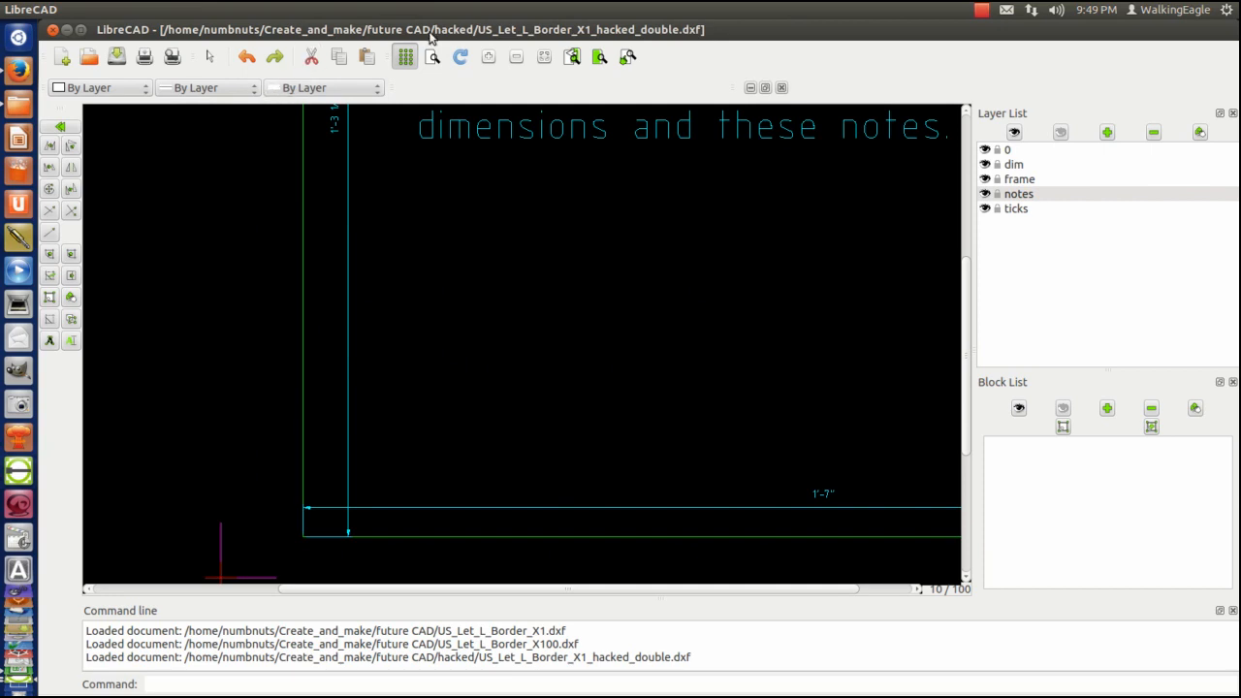
click(543, 58)
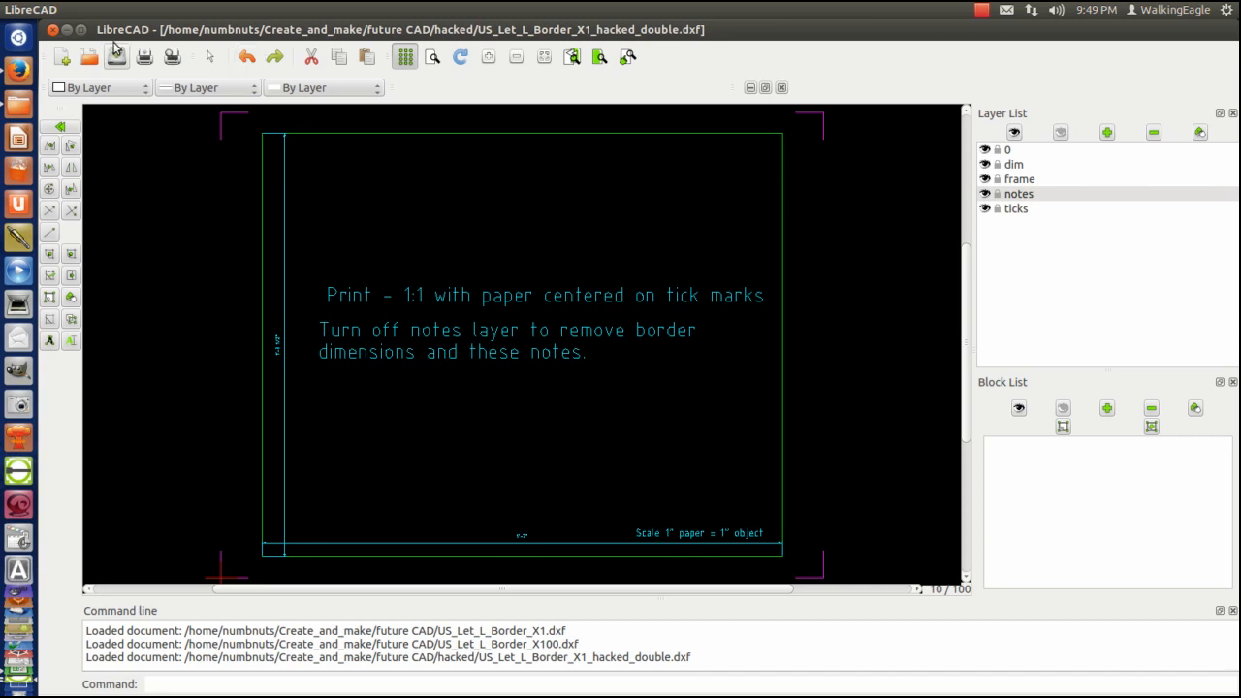
Set the dimension text height to 0.25 inches in the current drawing preferences
mouse_move(124, 10)
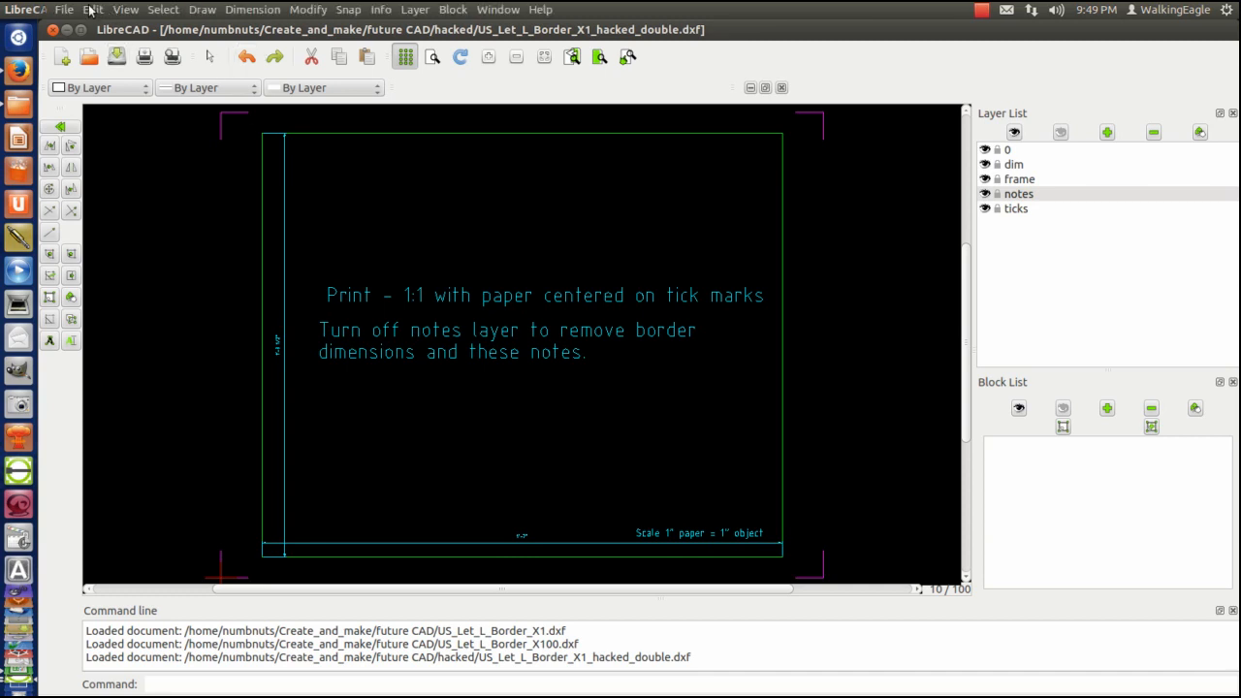
click(93, 9)
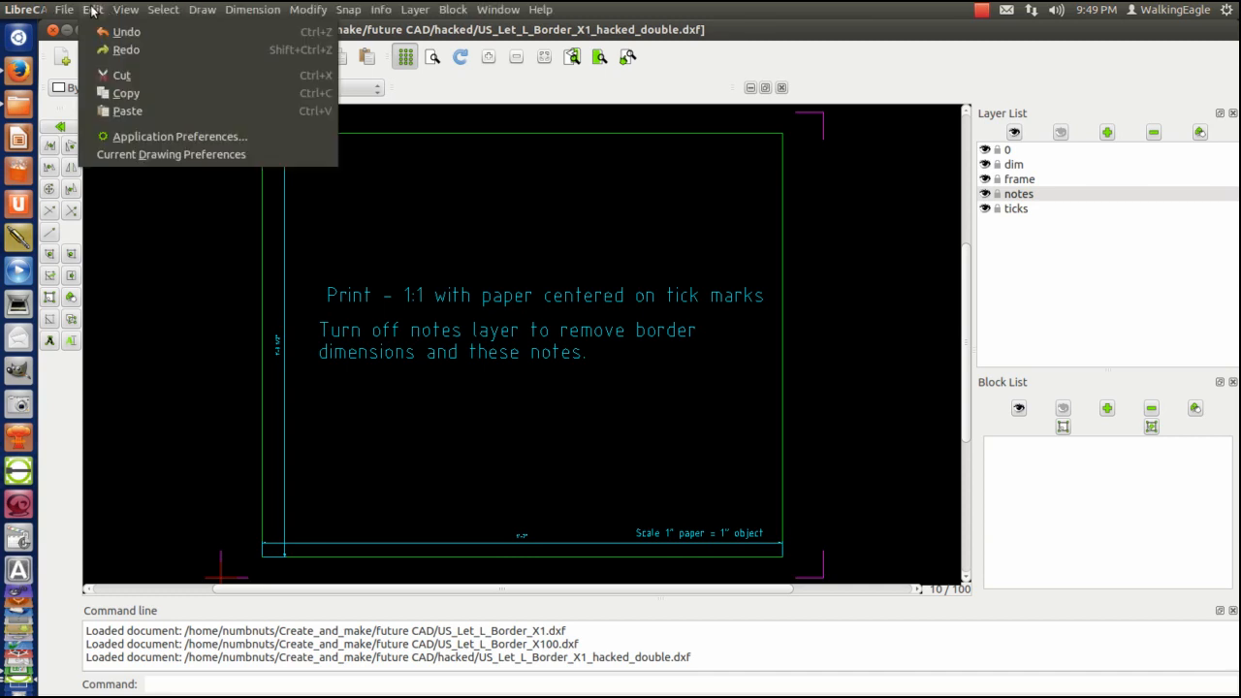
click(147, 155)
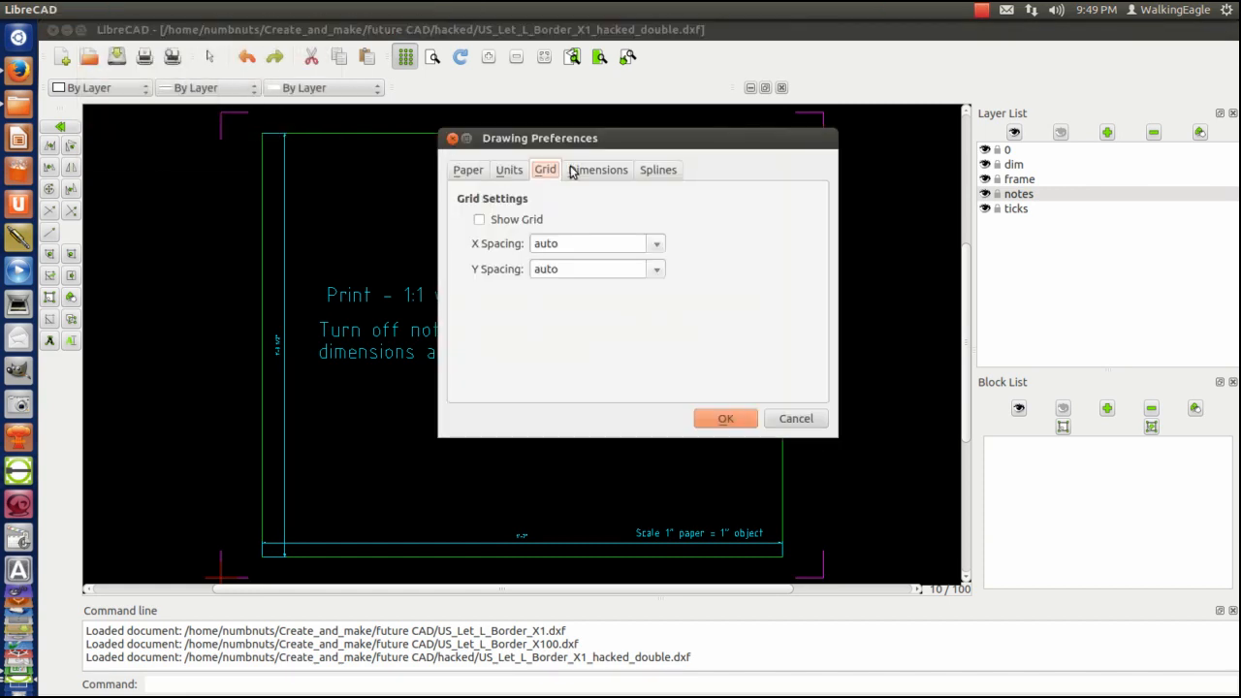
click(597, 171)
drag(640, 199, 606, 201)
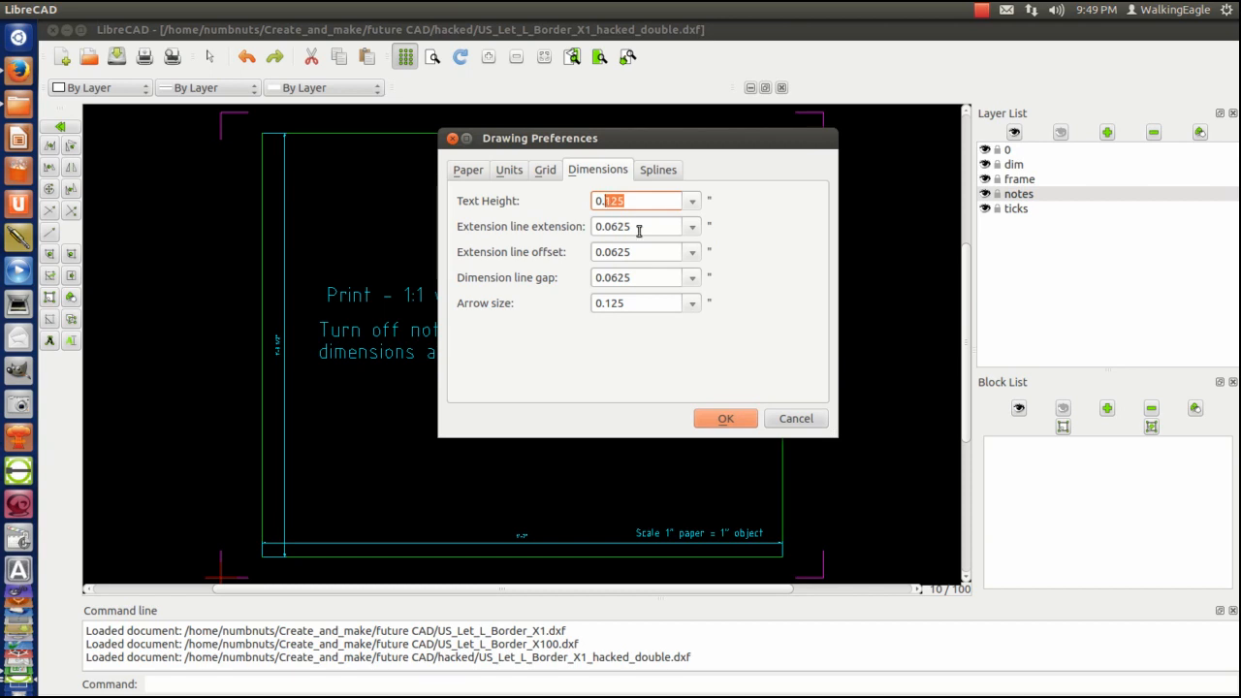
text(2)
drag(636, 199, 571, 197)
drag(630, 303, 576, 307)
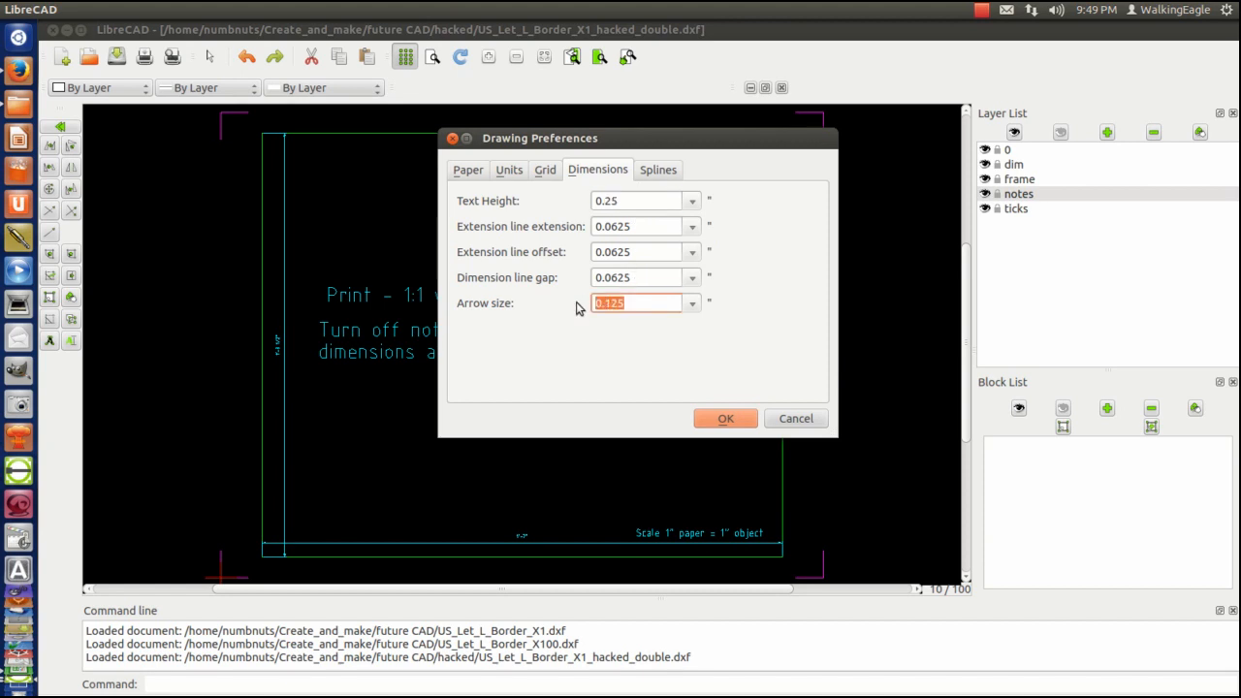
Set the dimension line gap, extension line offset and extension line extension to 0.125 inches each
drag(648, 277, 540, 271)
text(0.125)
drag(642, 250, 545, 251)
text(0.125)
drag(640, 226, 520, 225)
text(0.125)
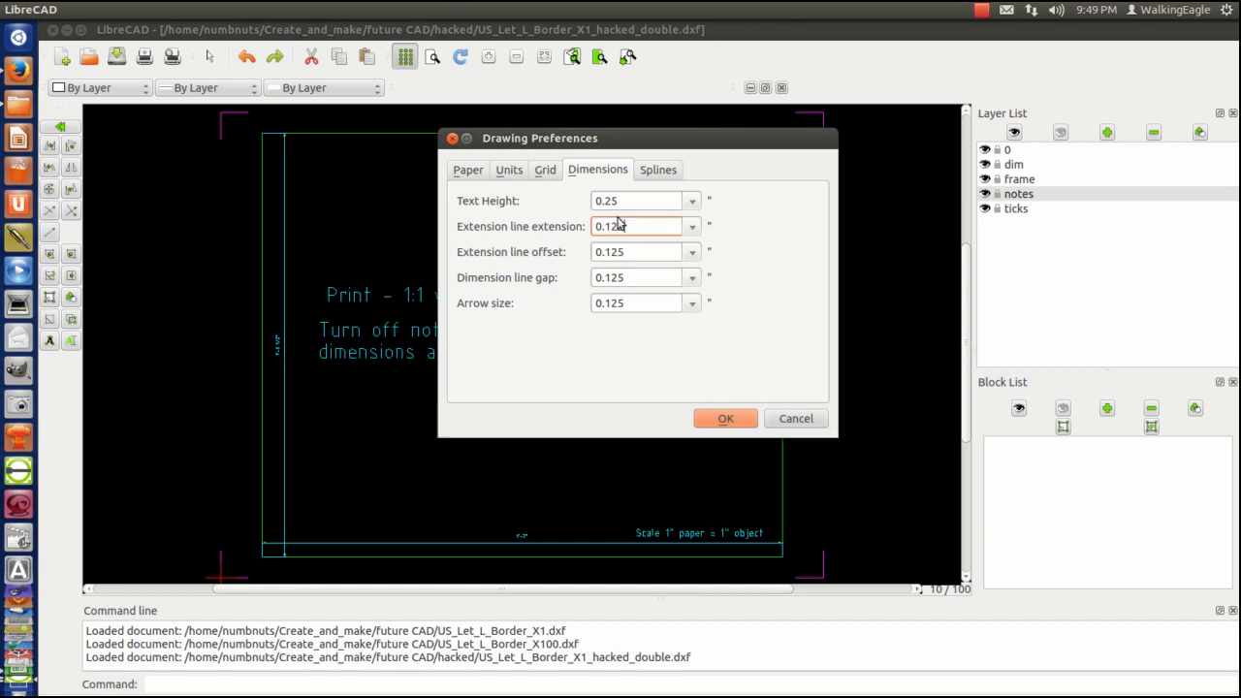
Set the dimension arrow size to 0.25 inches and apply the drawing preferences
drag(627, 200, 472, 219)
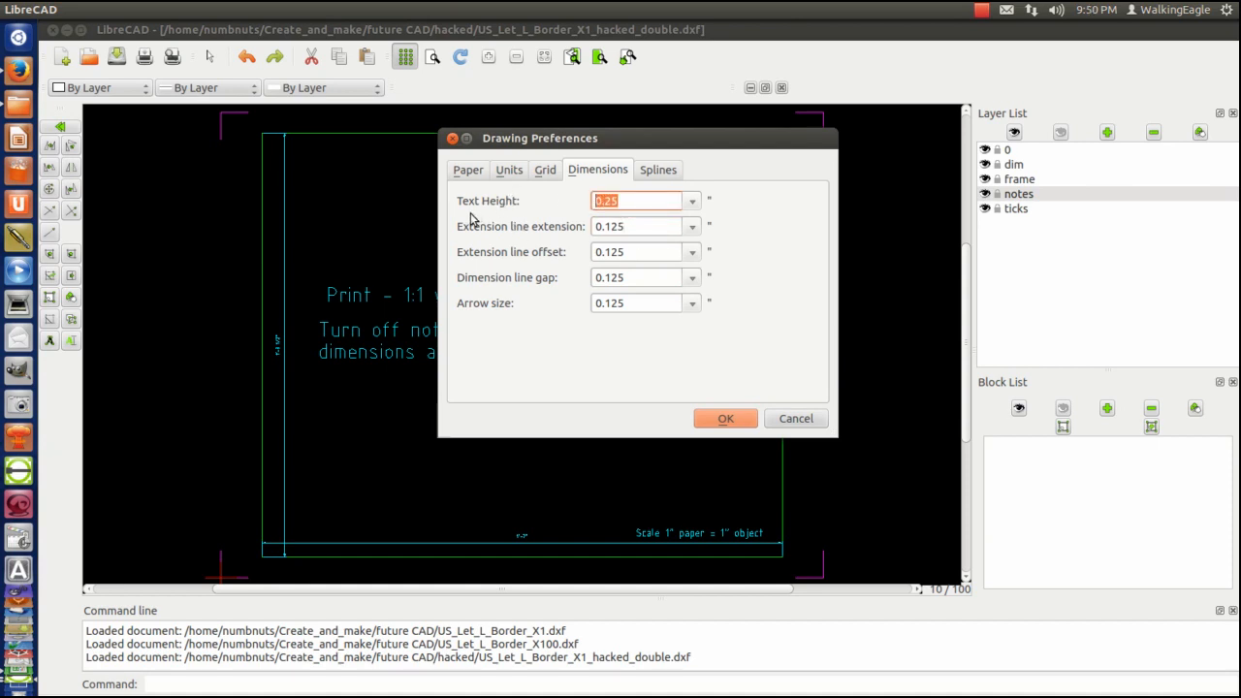
drag(636, 304, 476, 277)
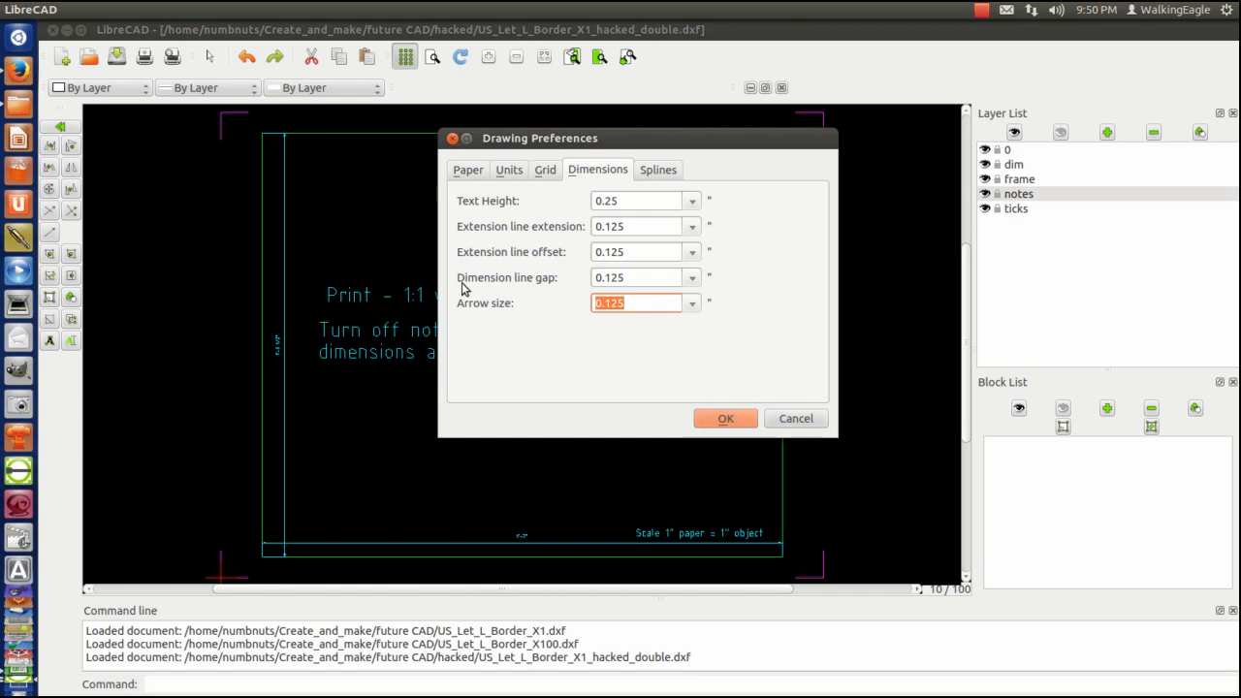
text(0.25)
click(720, 418)
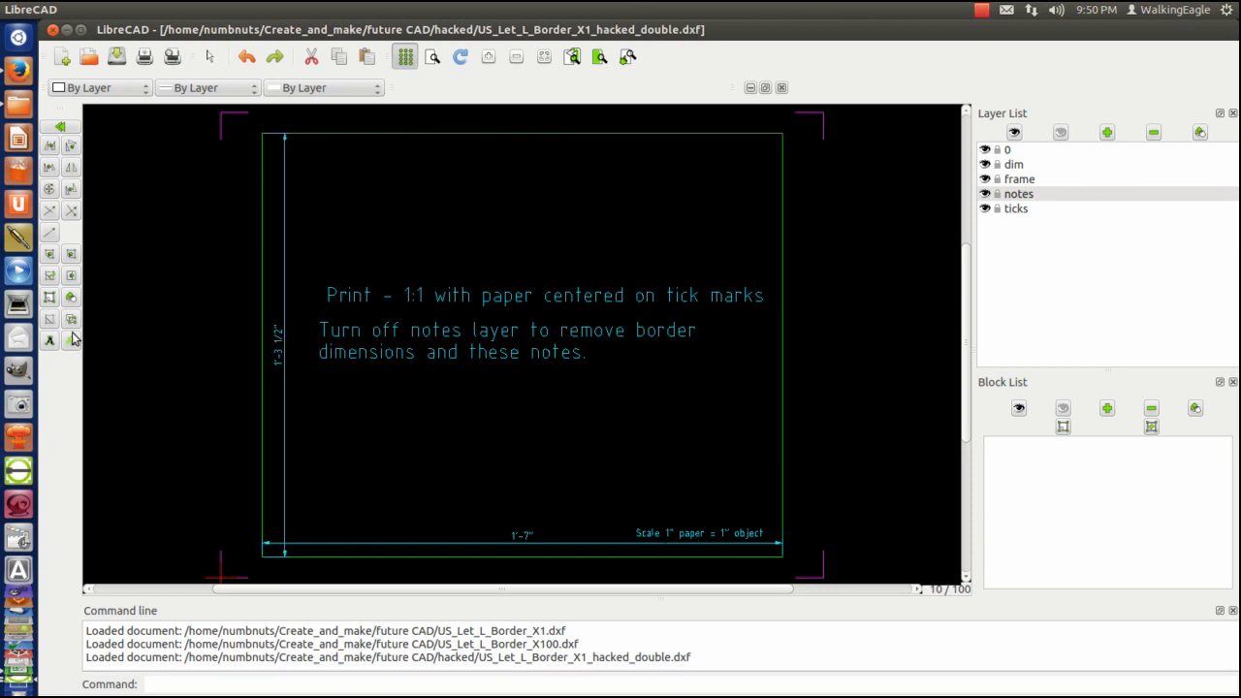
Change the scale note at the border's lower right to read "Scale 1" paper = 2" object"
double_click(668, 533)
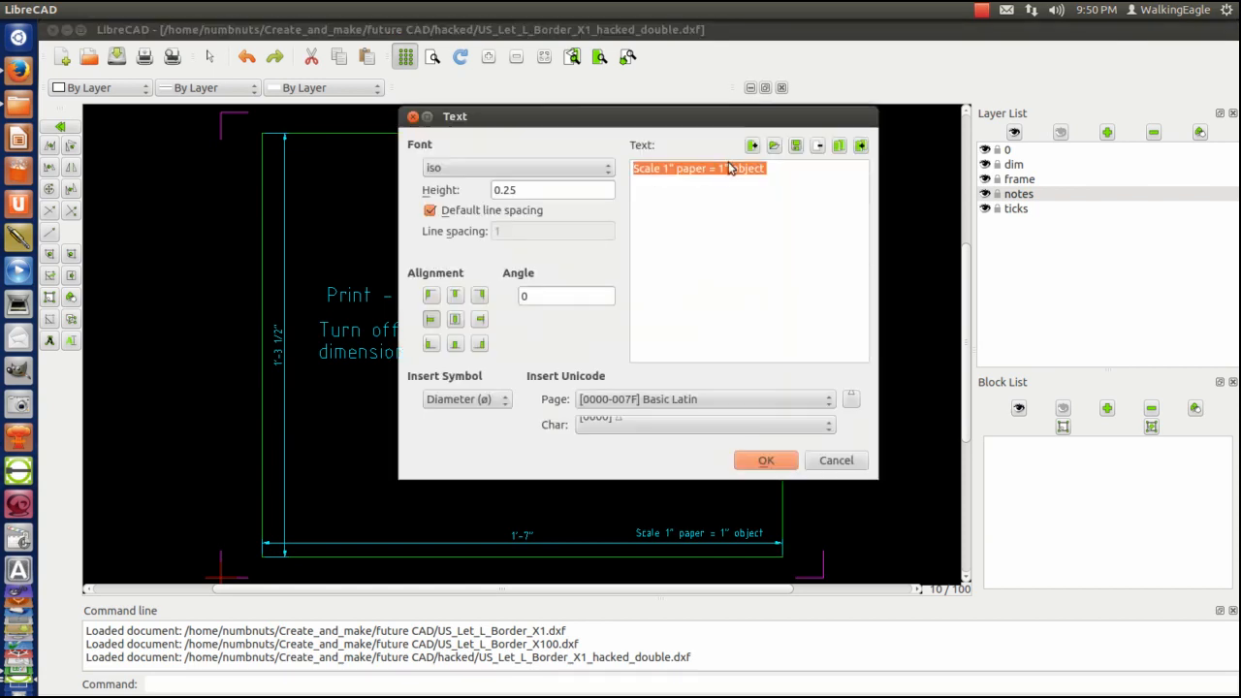
click(724, 174)
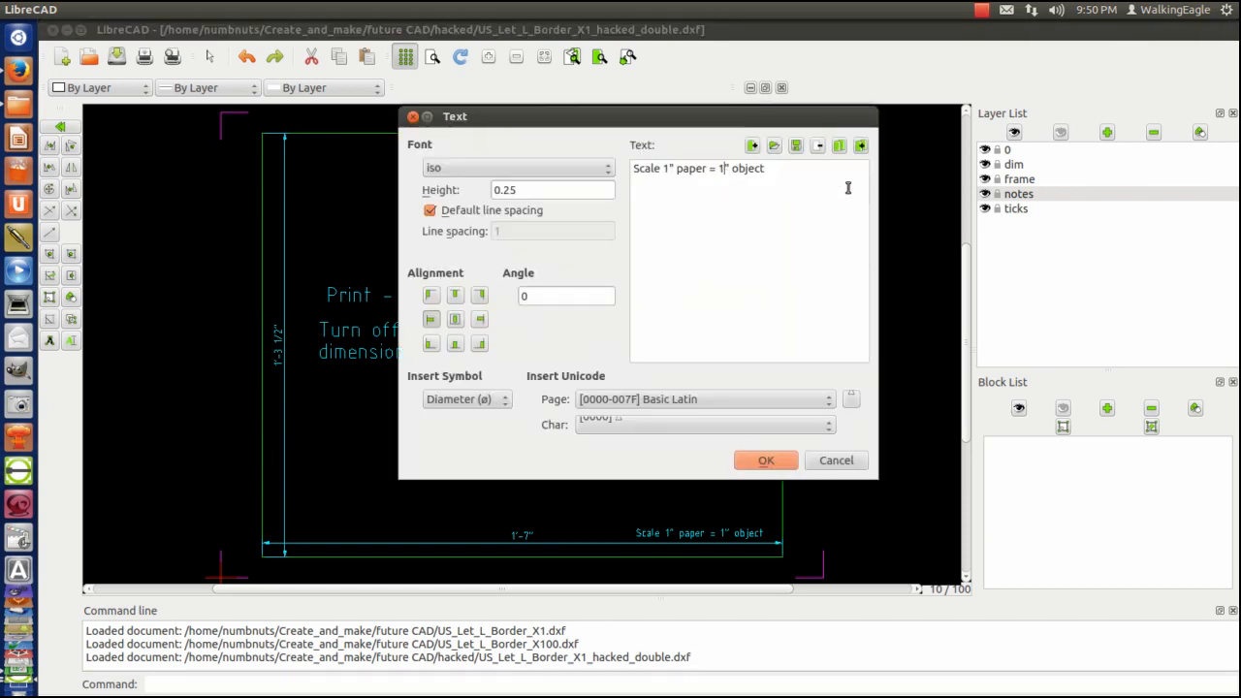
key(BackSpace)
text(2)
click(771, 461)
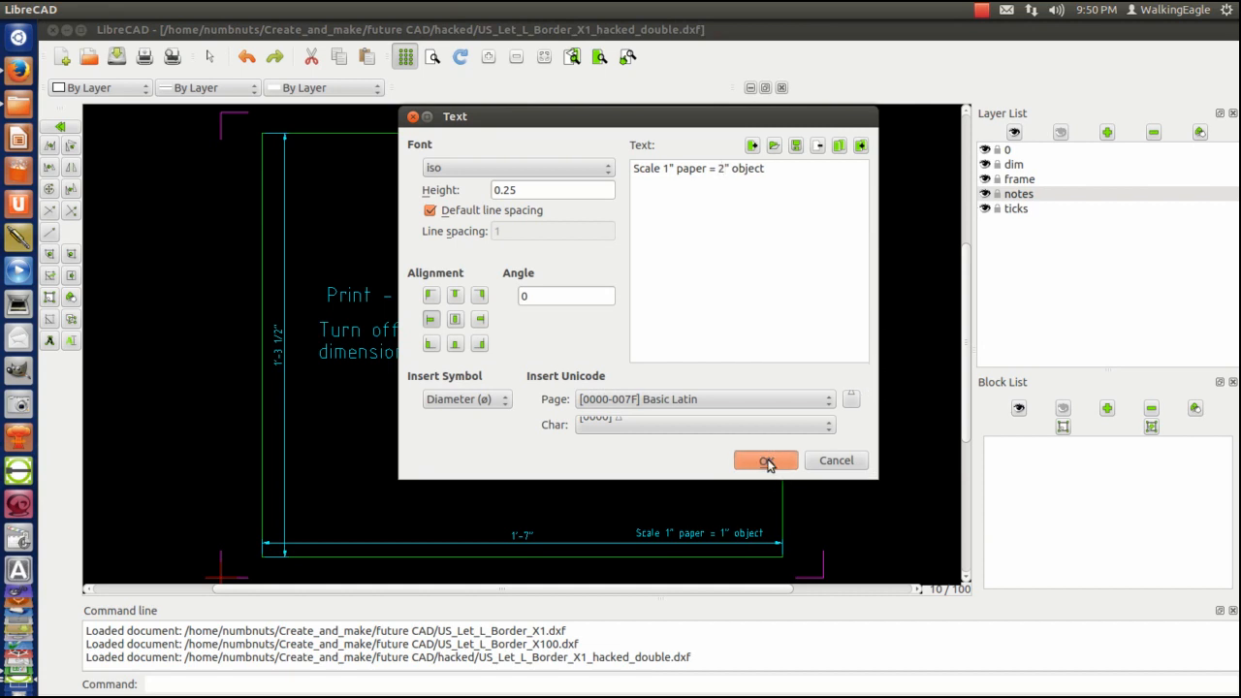
Change the print note to read "Print - 1:2 with paper centered on tick marks"
double_click(411, 295)
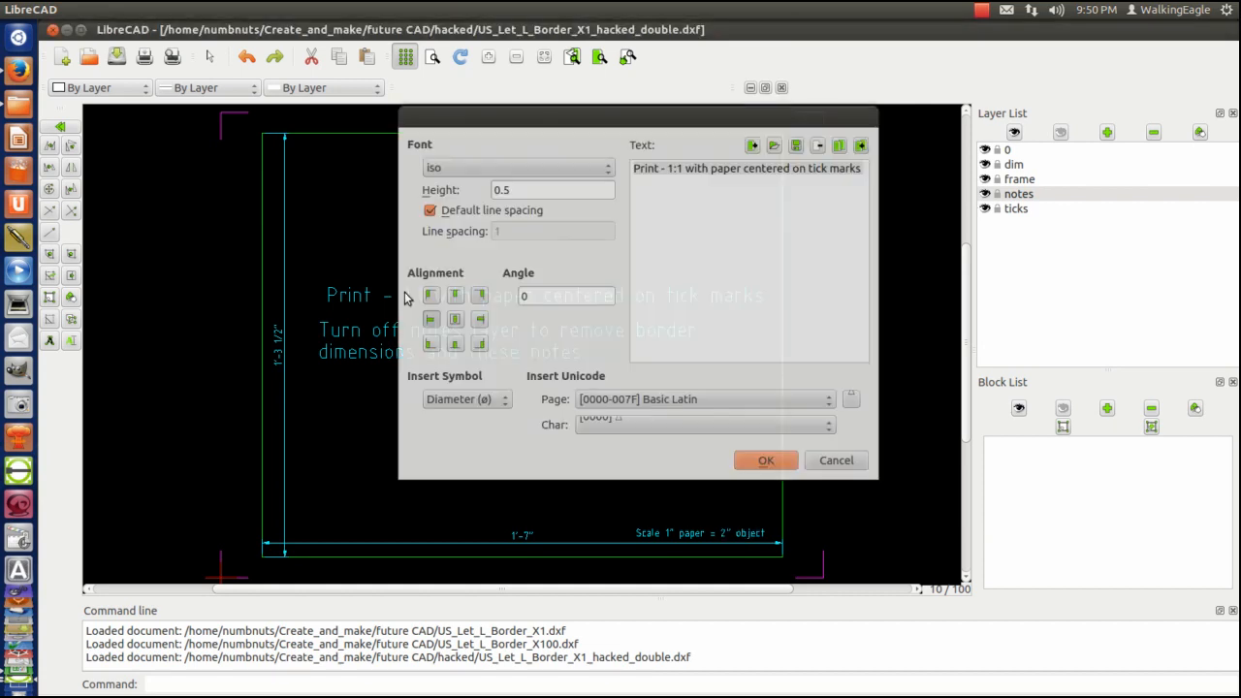
click(682, 175)
key(BackSpace)
text(2)
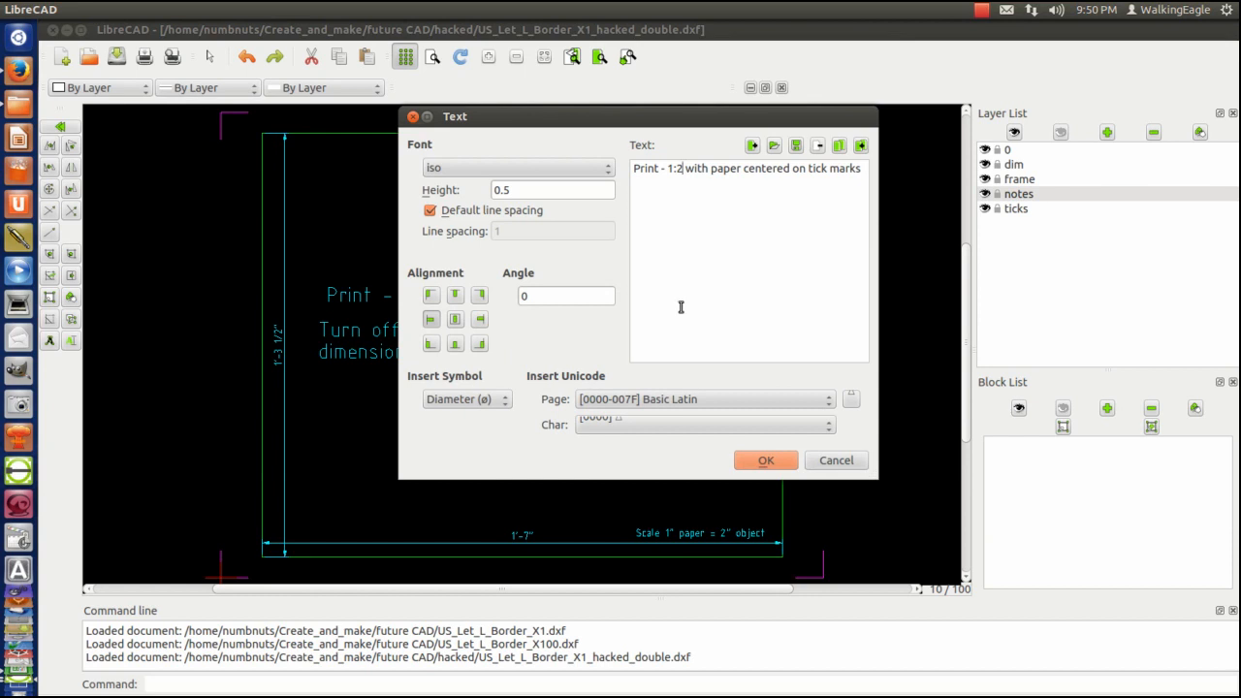
click(764, 460)
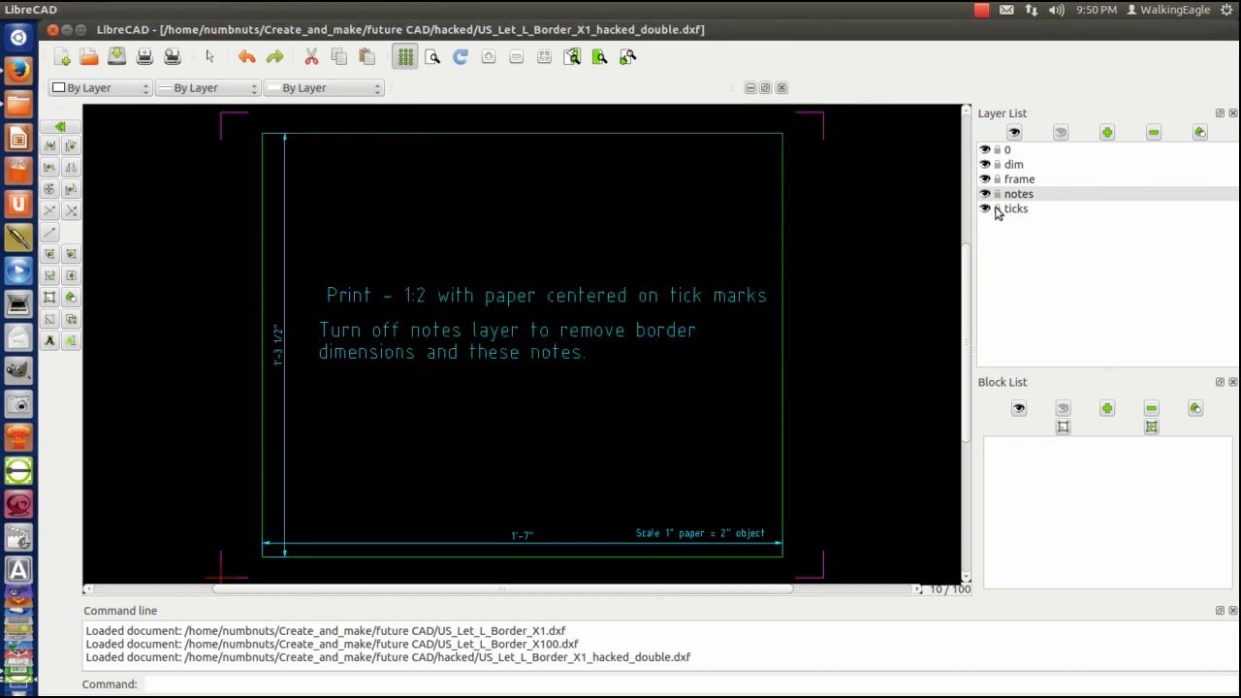
Hide and redisplay the notes layer, and close the doubled border drawing with its changes saved
click(985, 194)
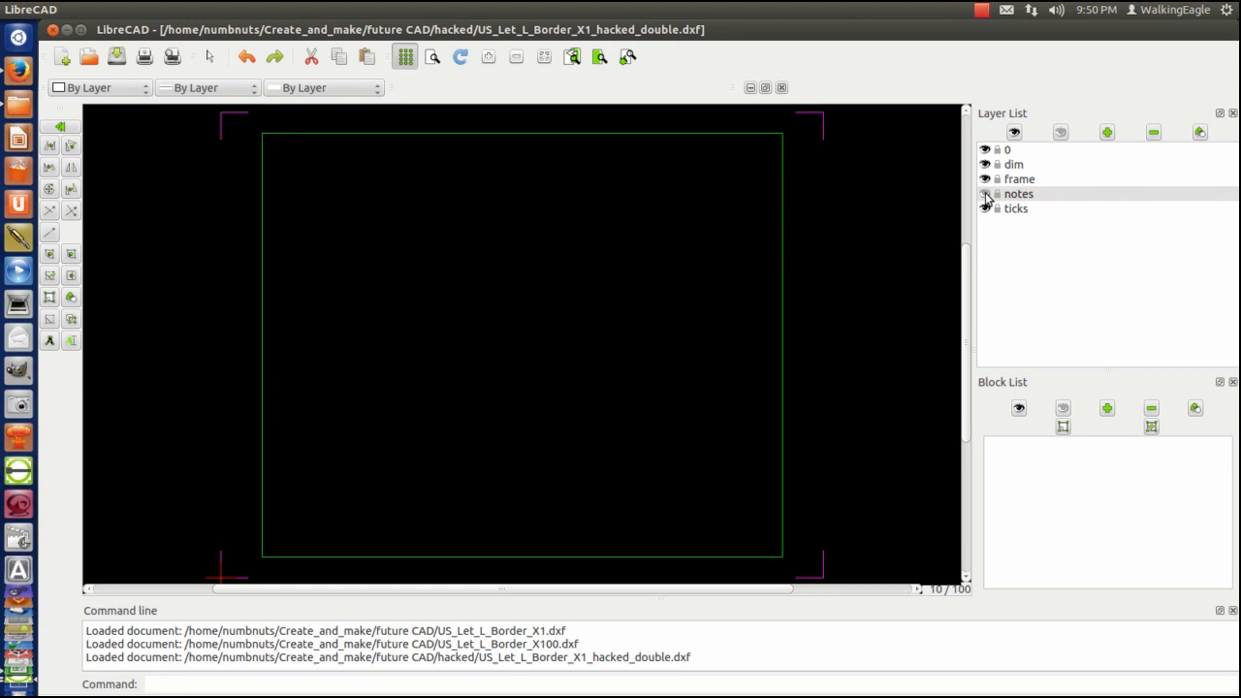
click(985, 195)
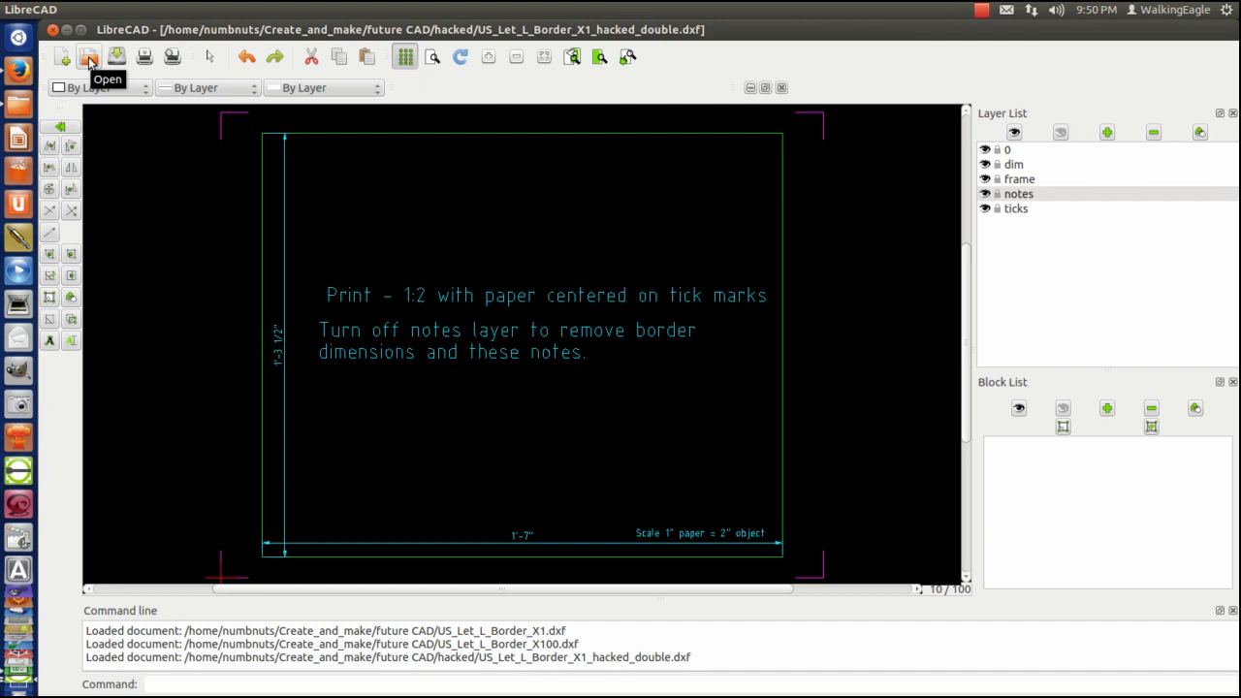
click(781, 88)
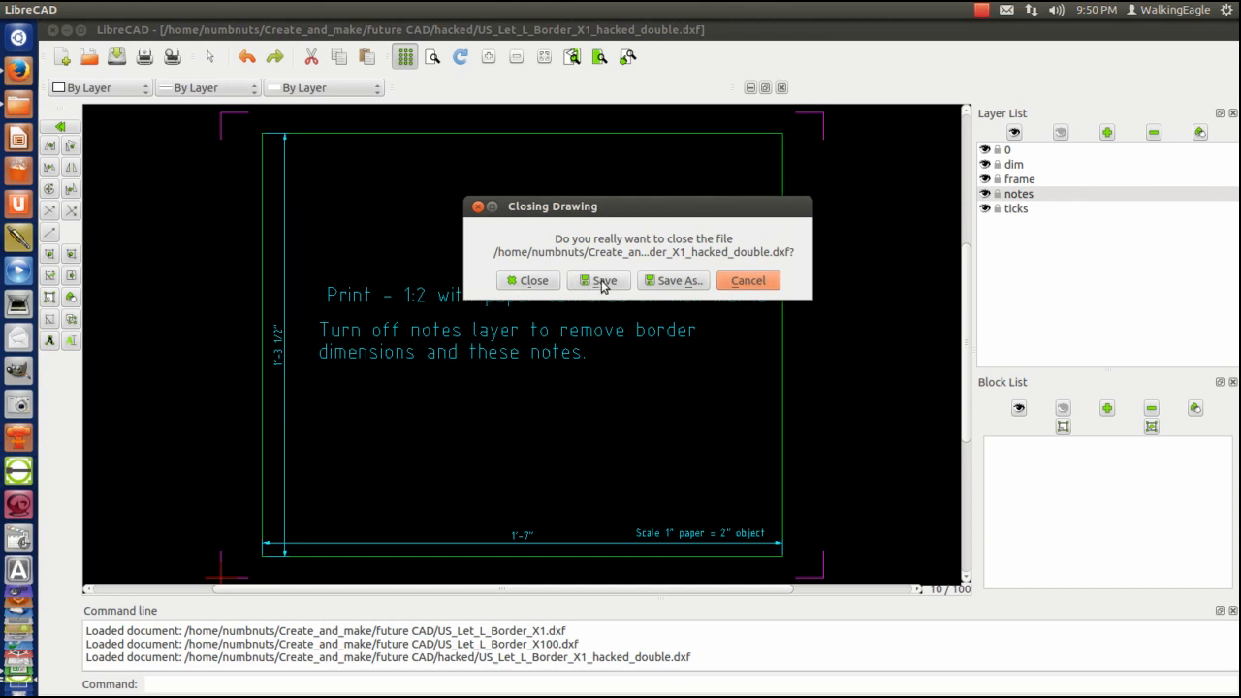
click(601, 280)
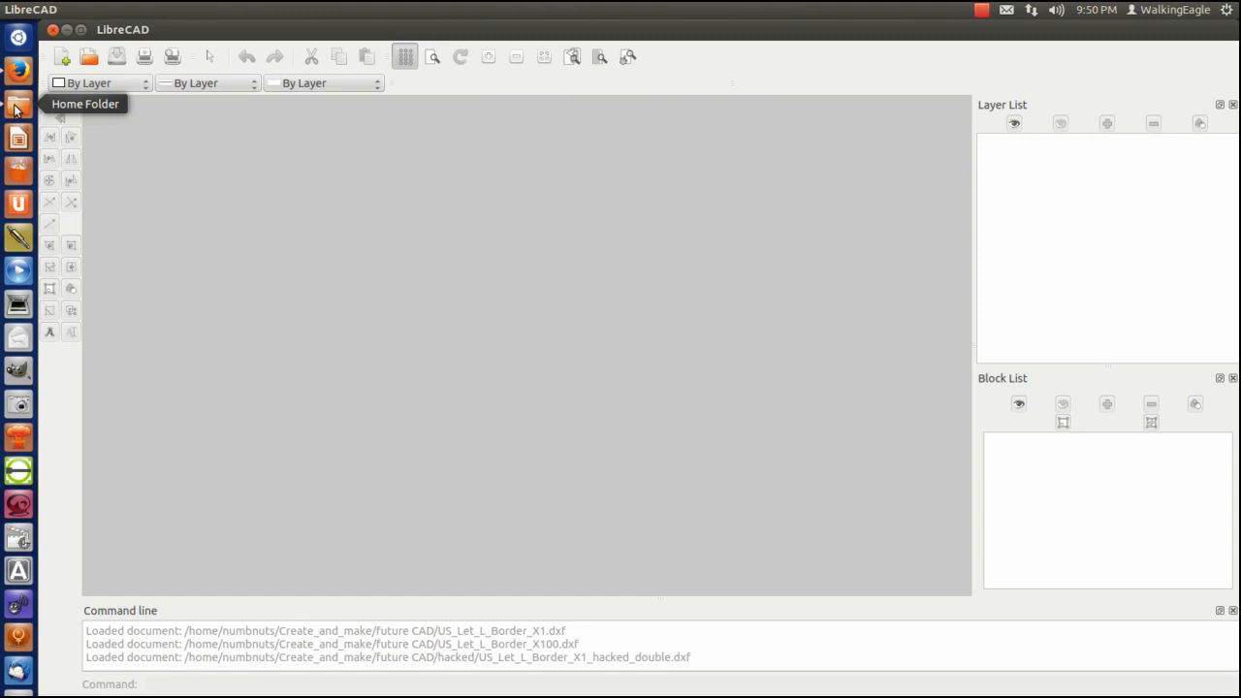
Switch to the file manager and duplicate US_Let_L_Border_X2.dxf within the future CAD folder
click(16, 109)
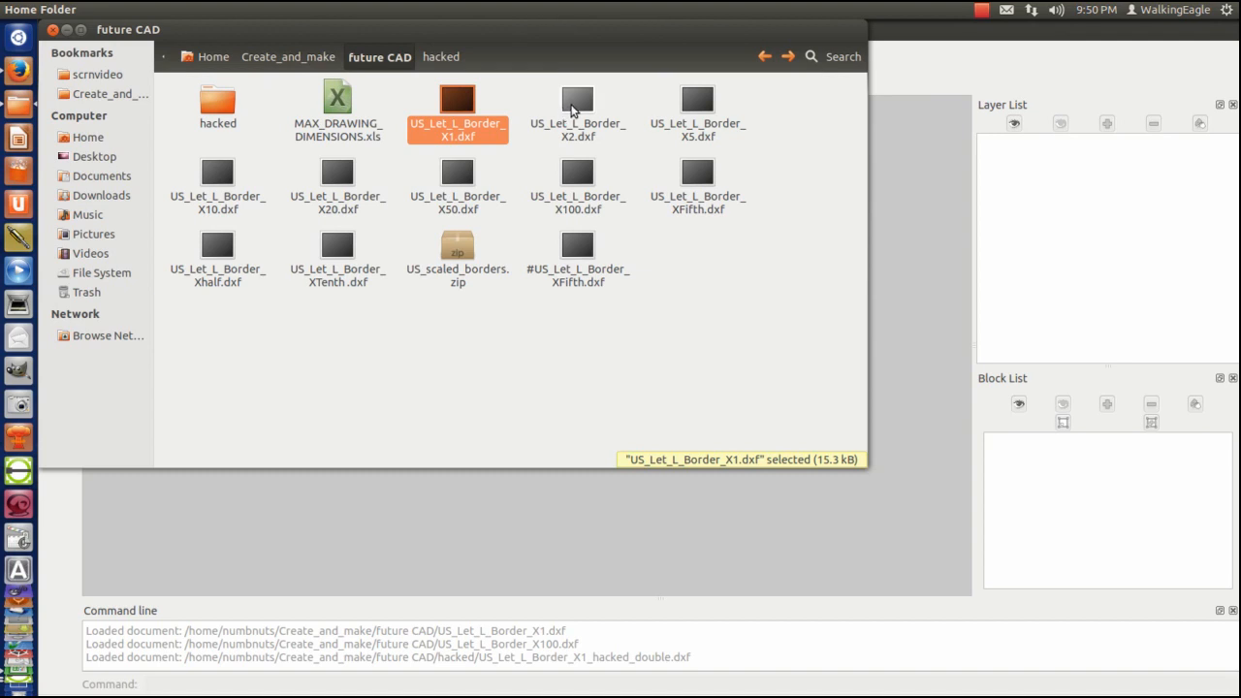
right_click(572, 110)
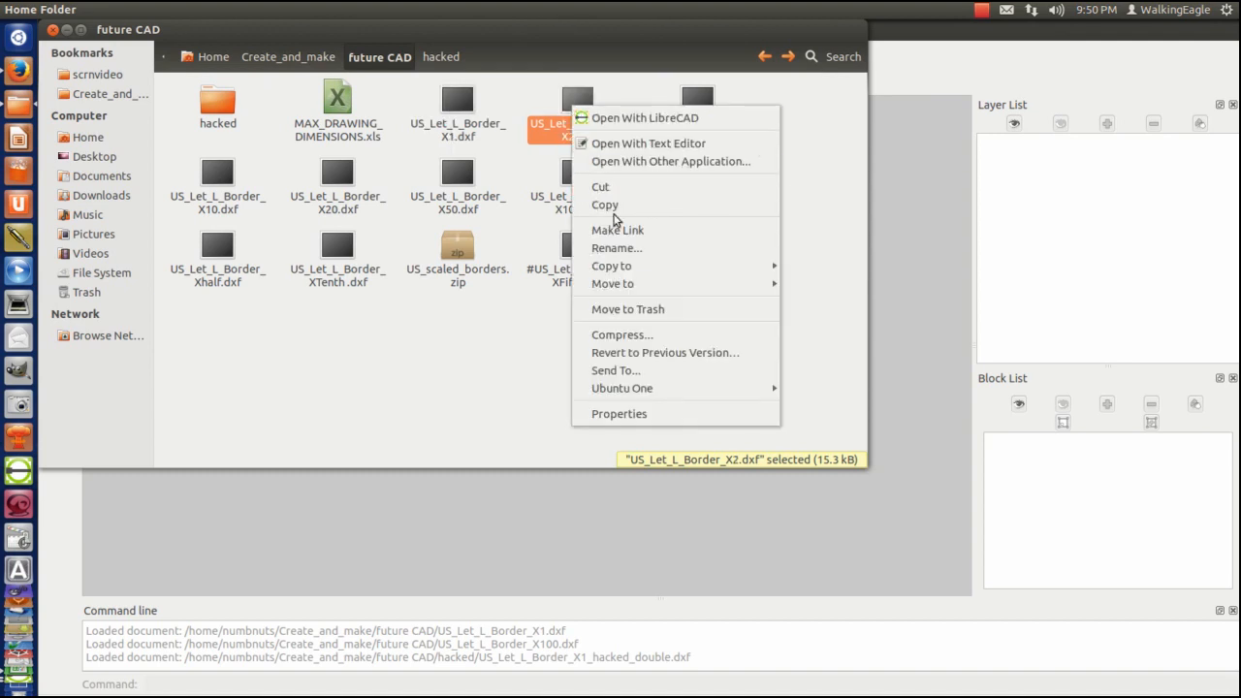
click(611, 206)
right_click(717, 273)
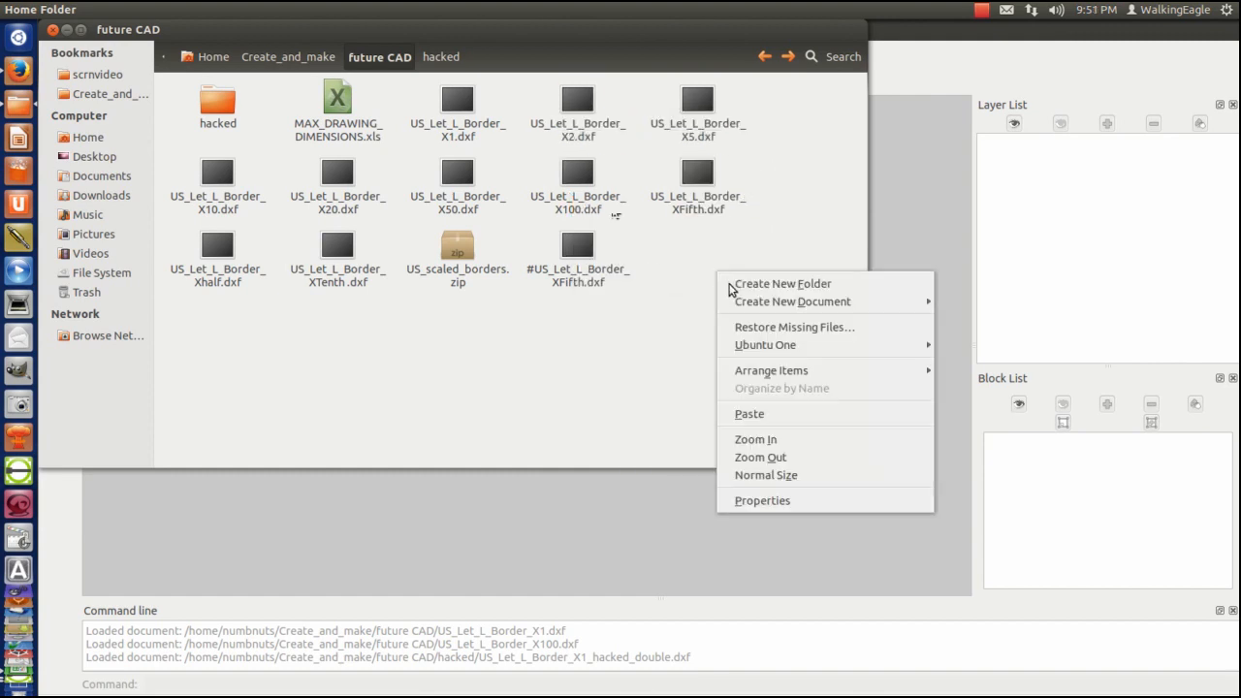
click(749, 414)
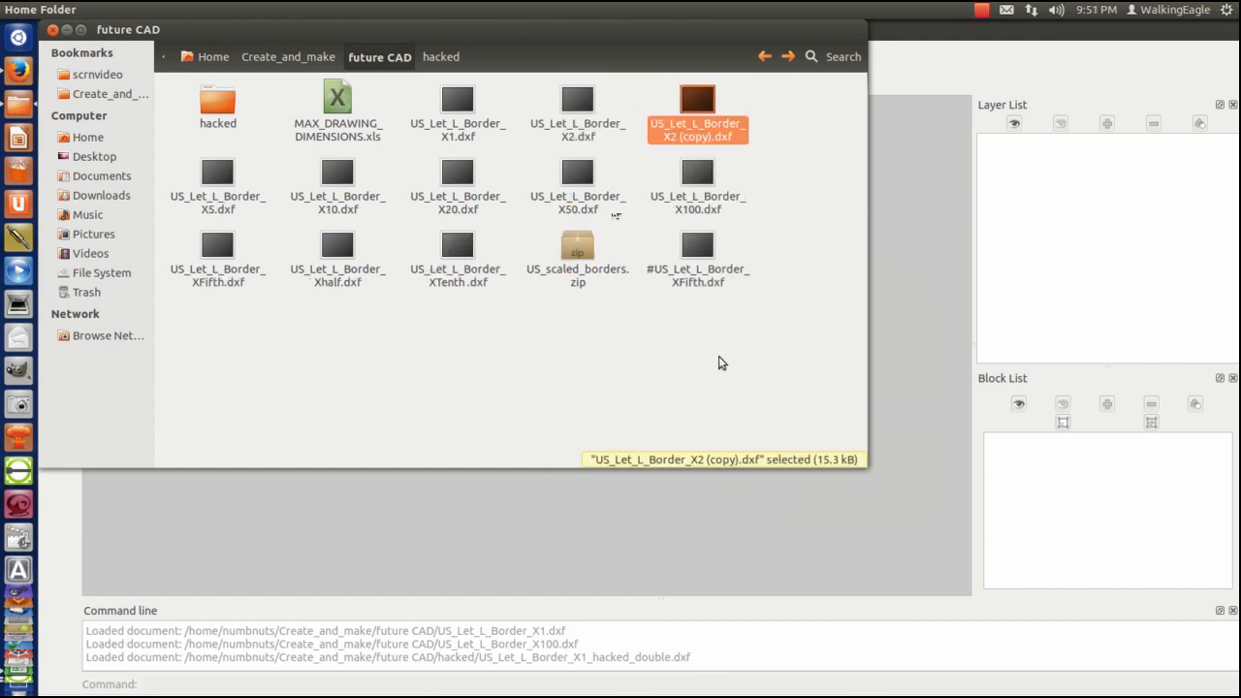
Rename the duplicated US_Let_L_Border_X2 (copy).dxf as mynewdrawing.dxf
right_click(686, 139)
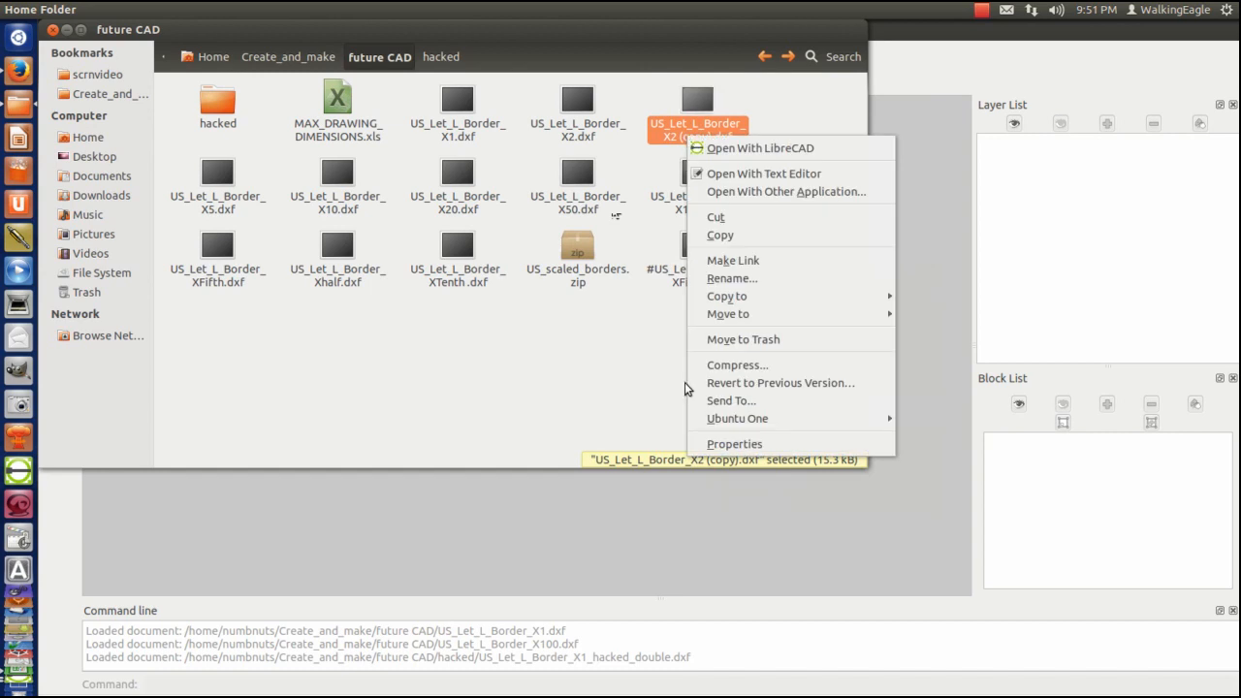
click(744, 280)
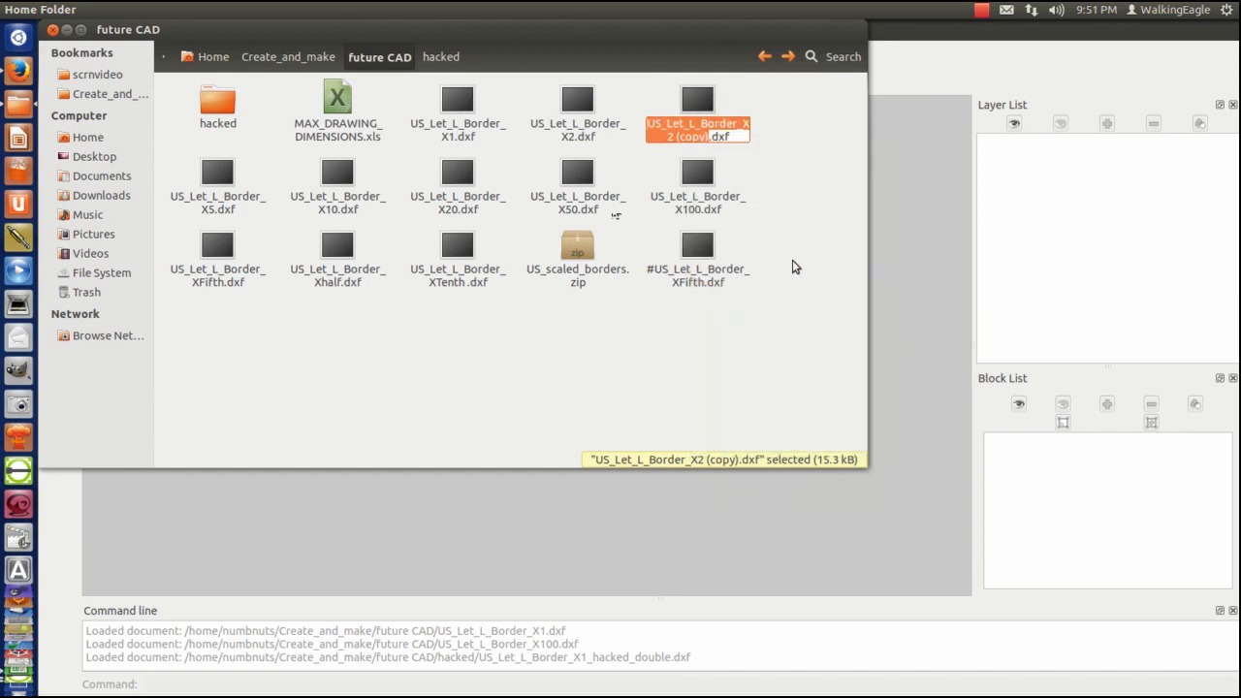
text(my)
text(new)
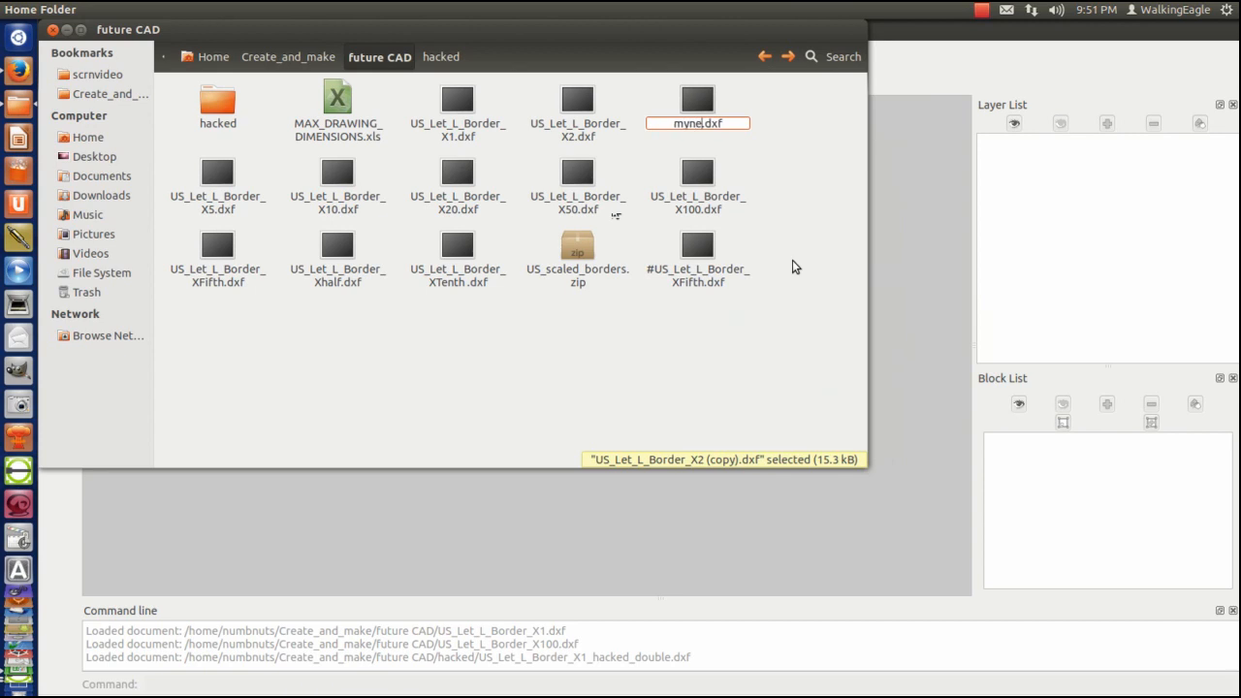
text(drawing)
key(Return)
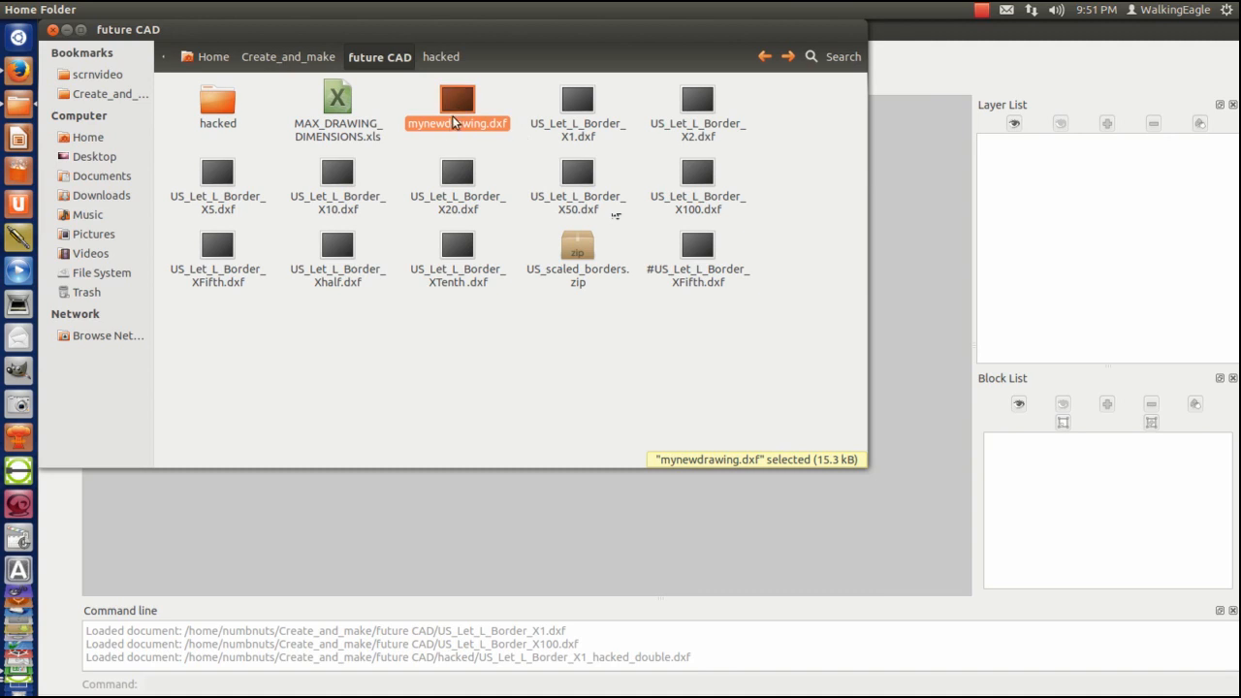
click(516, 370)
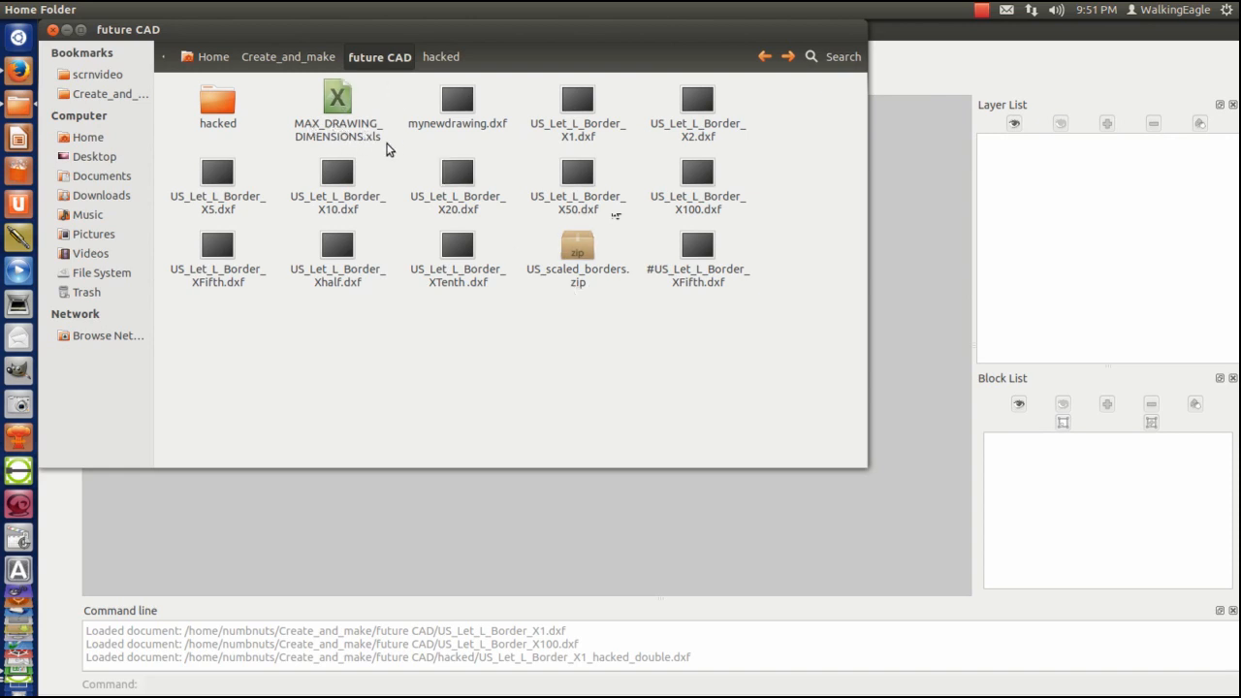
View the hacked folder, switch to LibreCAD, and open US_Let_L_Border_X1_hacked_engunits.dxf
double_click(214, 113)
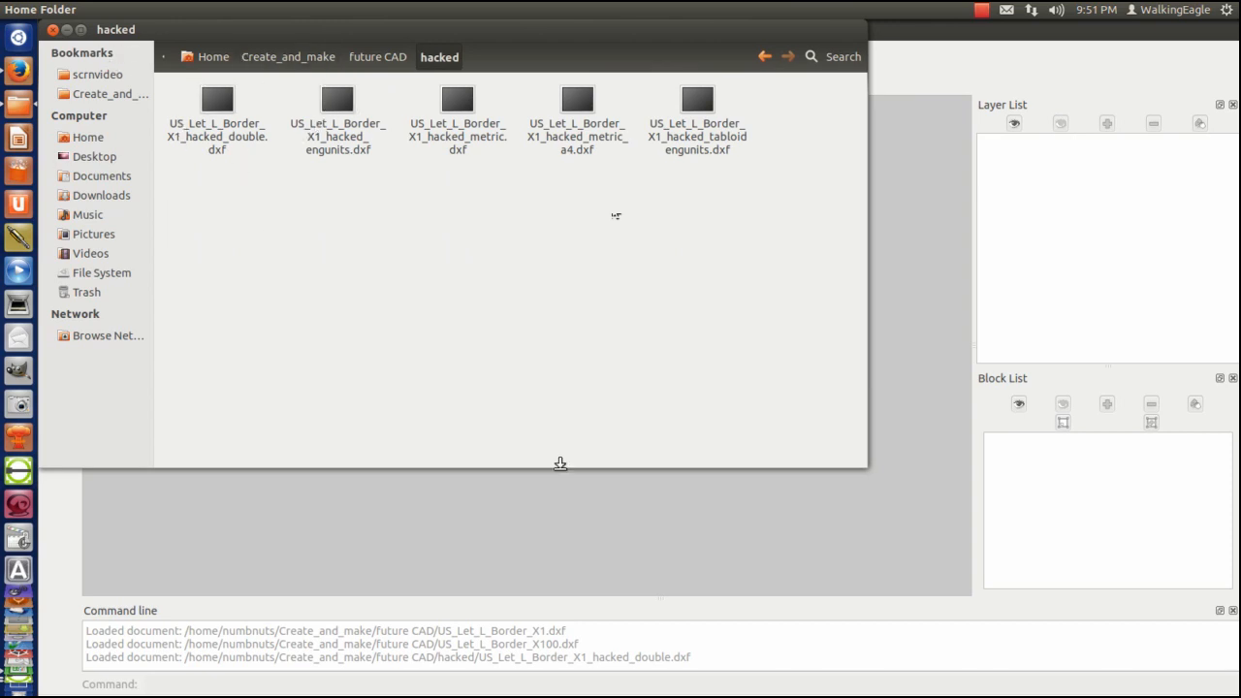
click(419, 517)
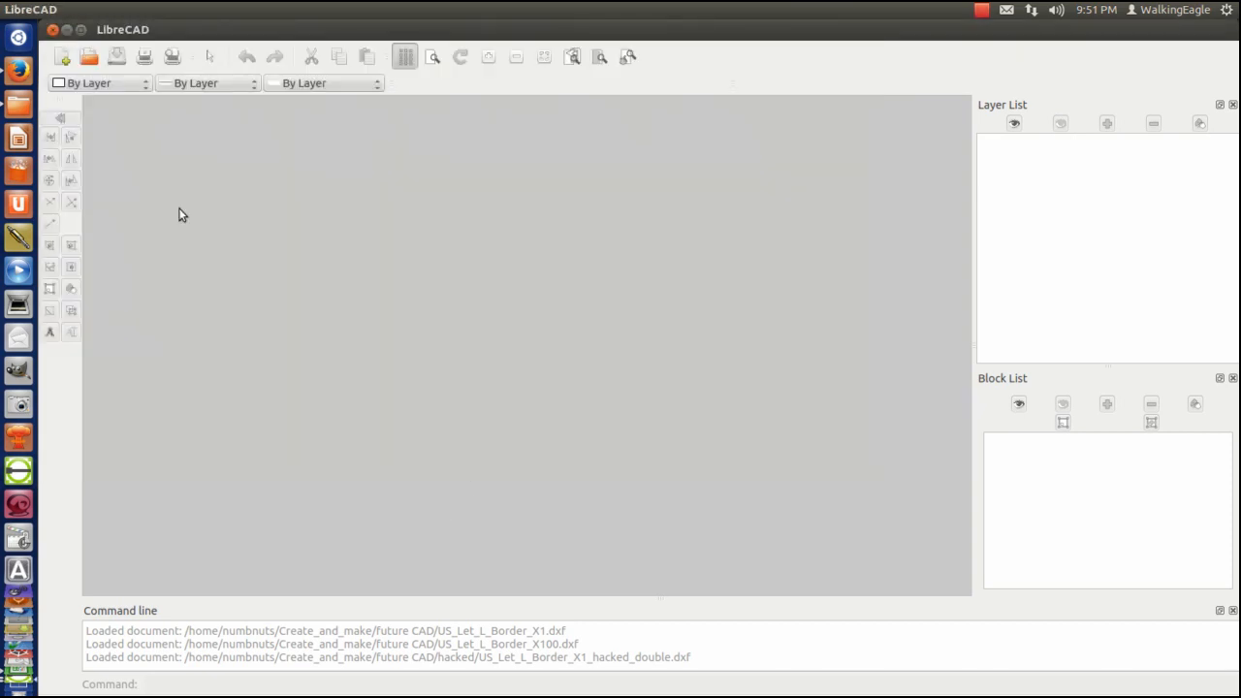
click(89, 60)
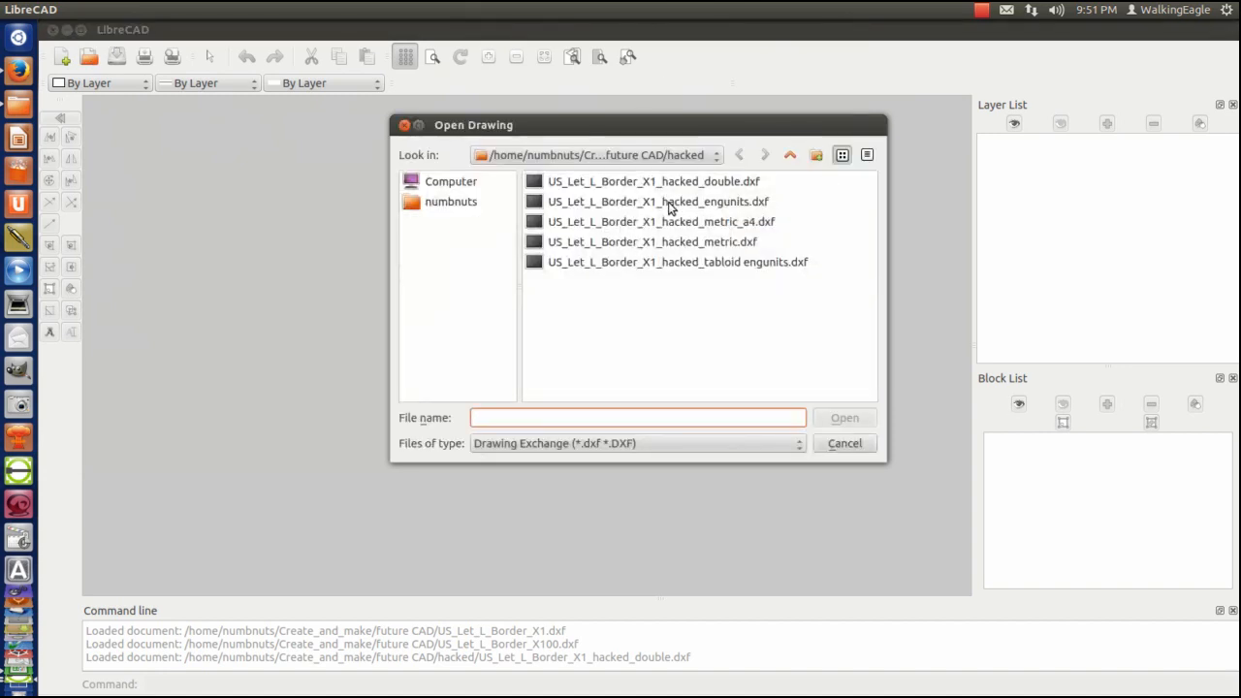
double_click(668, 202)
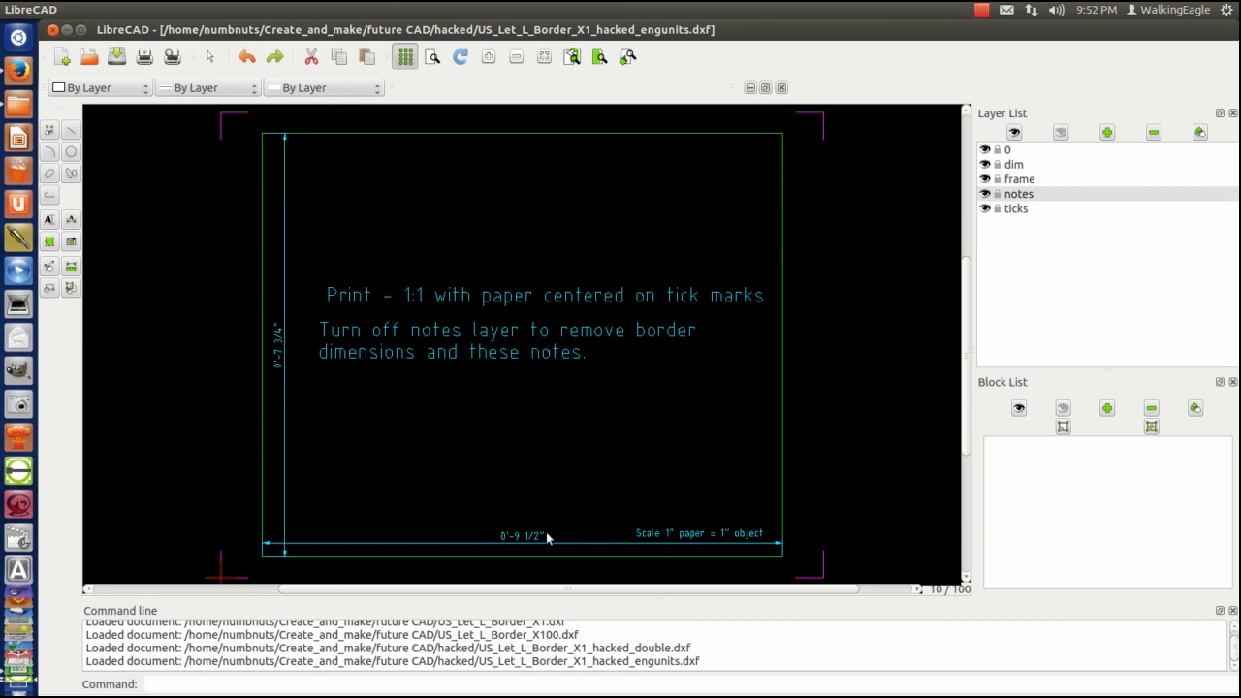
Set the drawing's length format to Engineering and close the drawing without saving
mouse_move(99, 10)
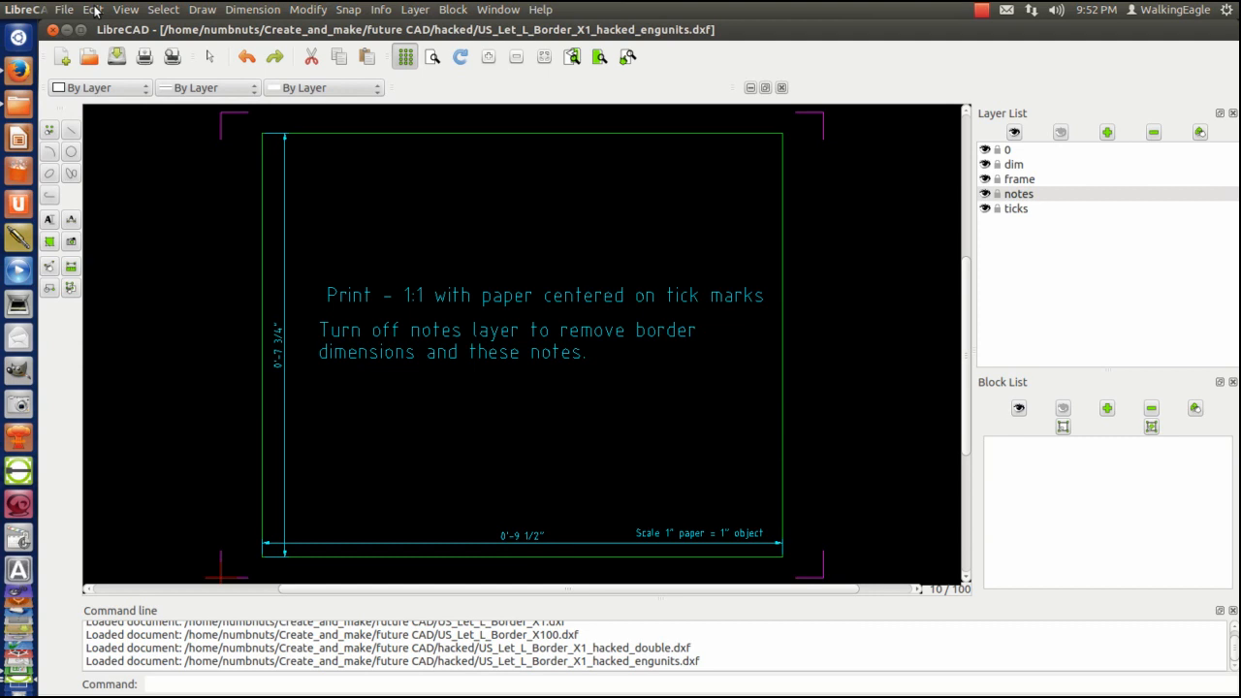
click(93, 10)
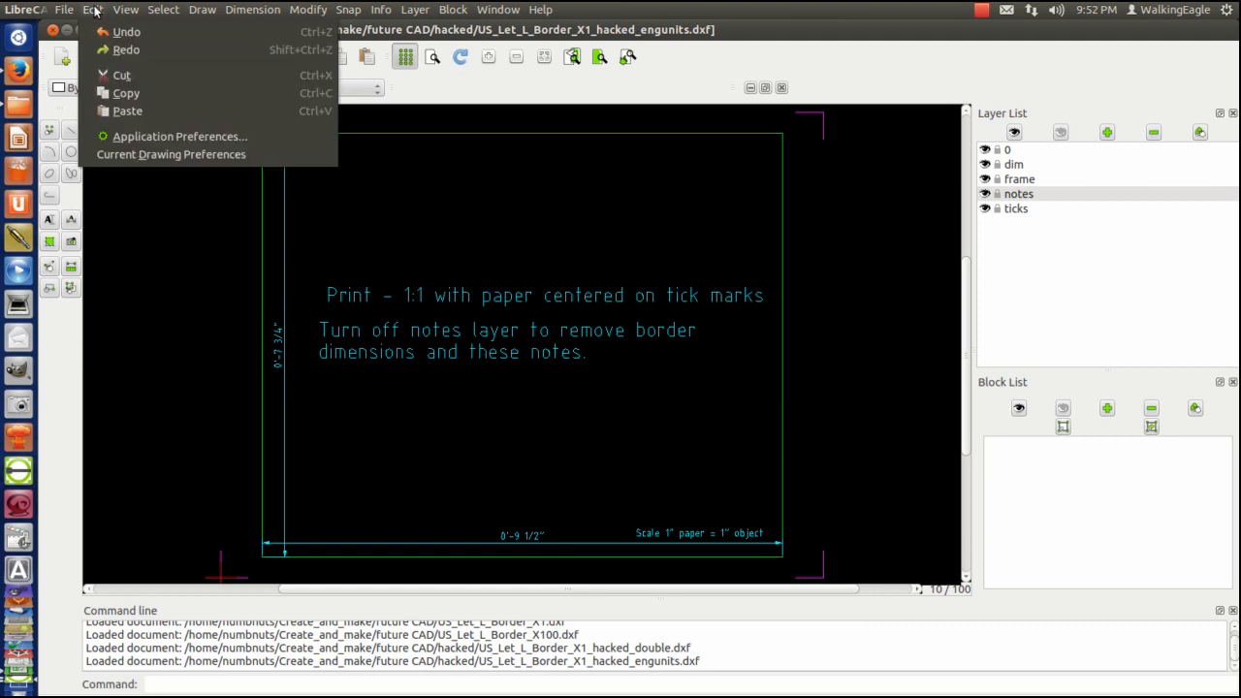
click(149, 157)
click(509, 172)
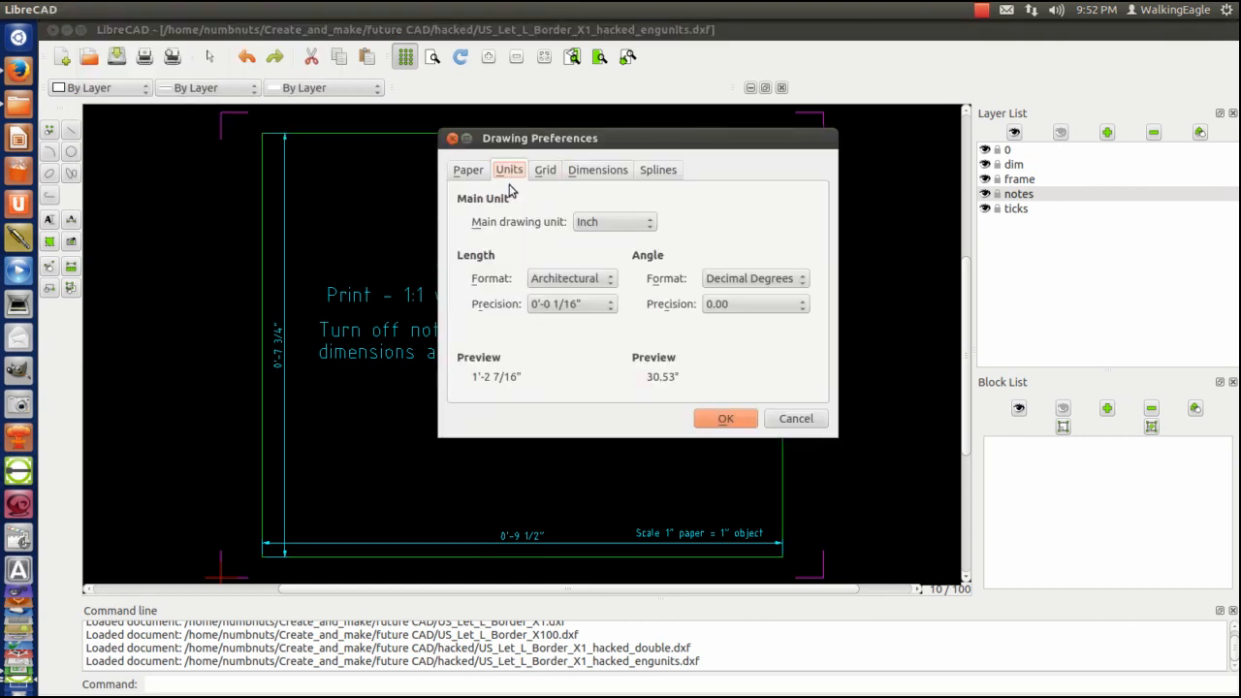
click(610, 281)
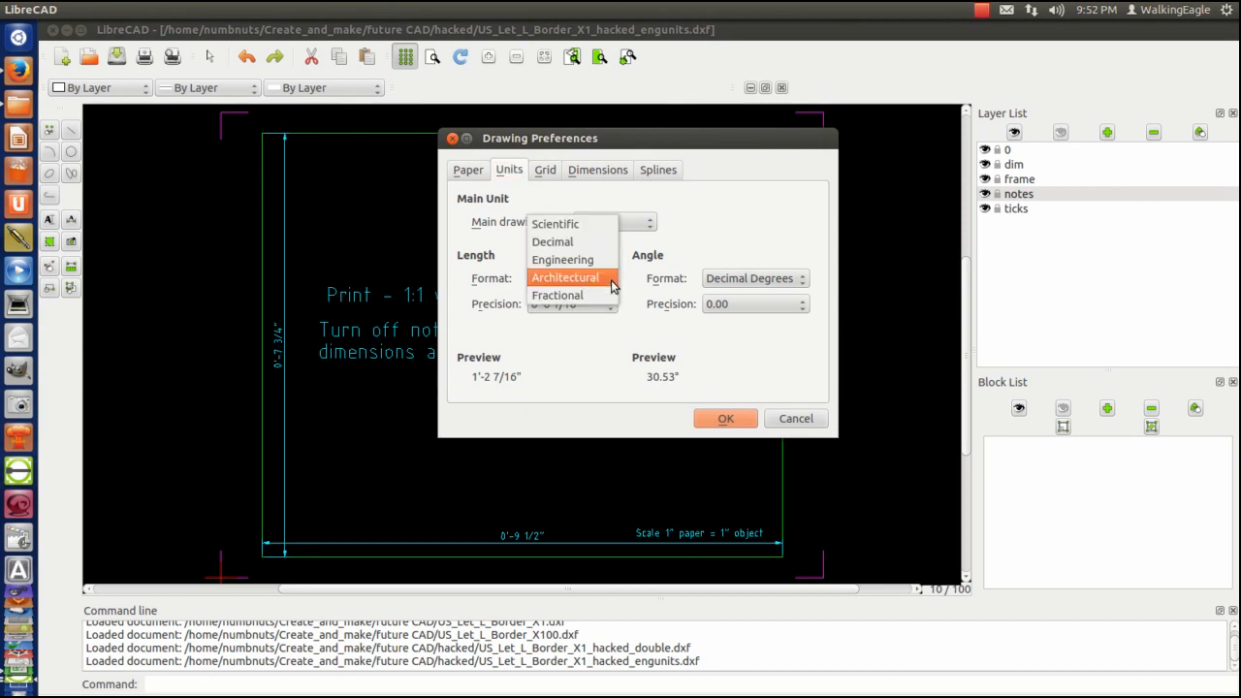
click(565, 260)
click(722, 420)
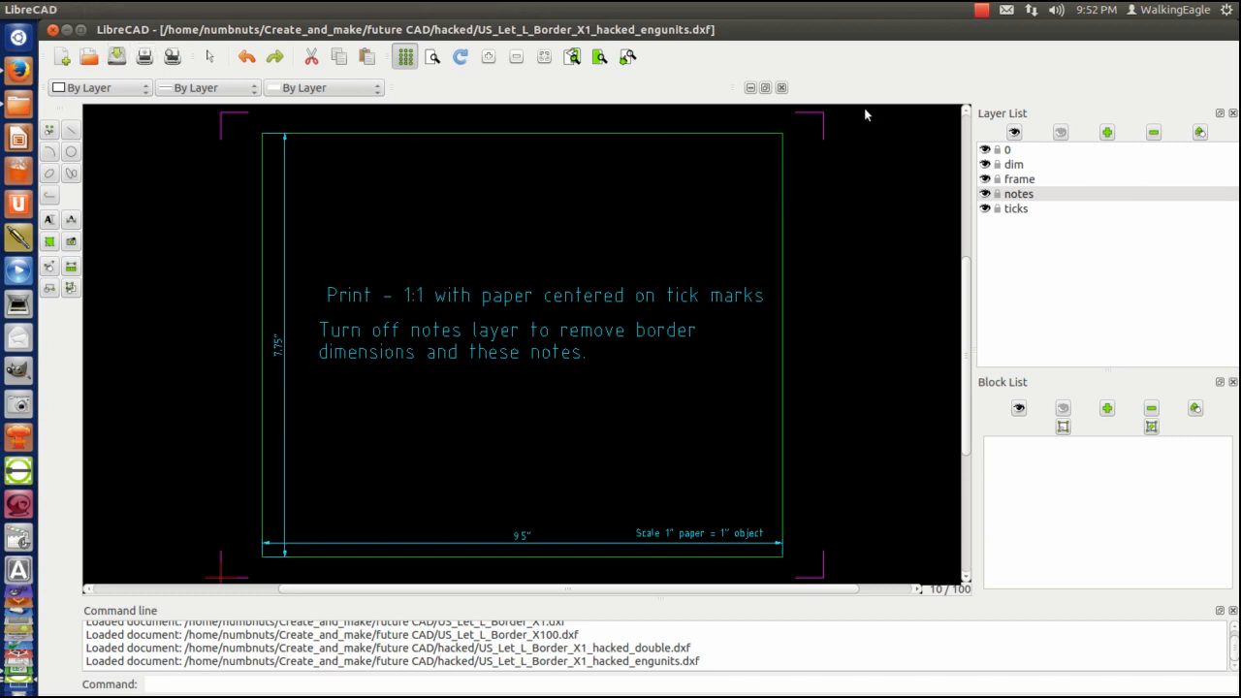
click(781, 87)
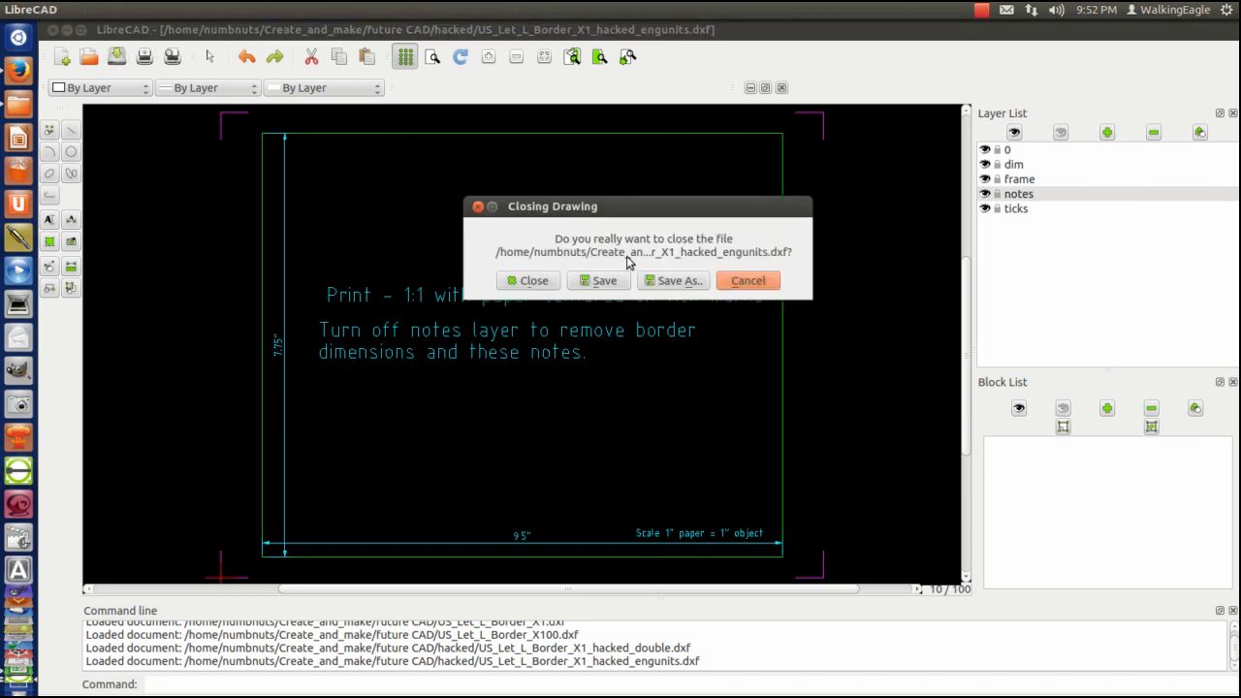
click(528, 280)
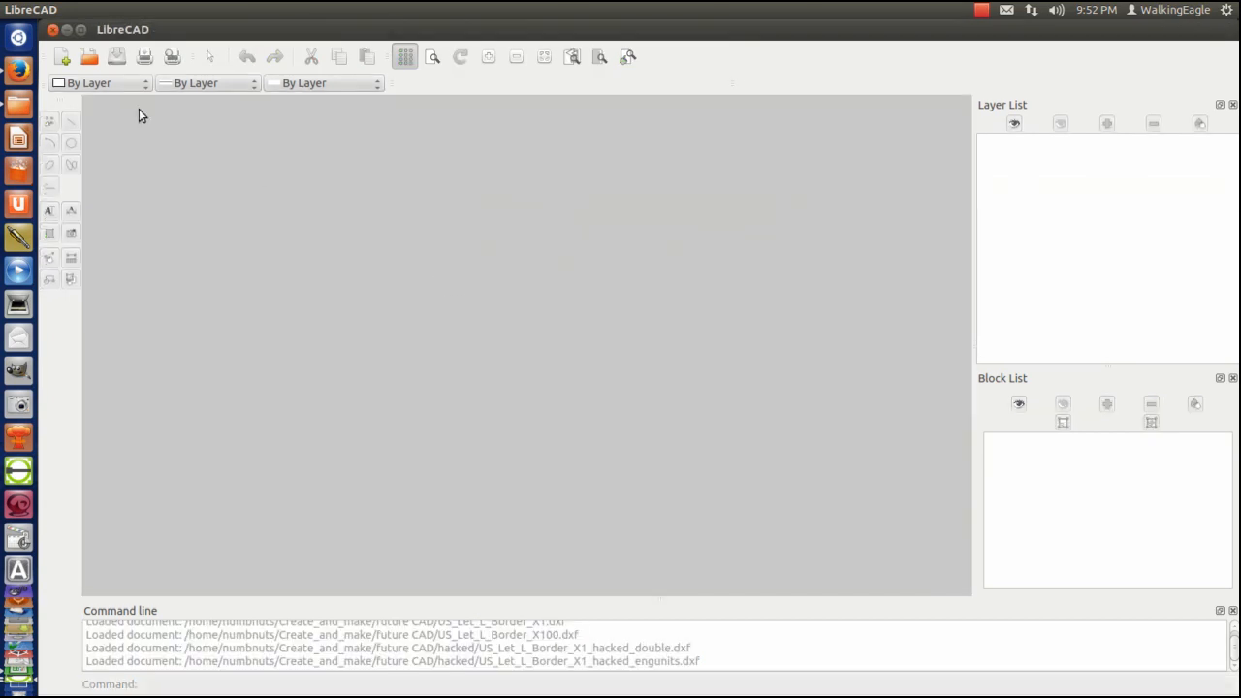
View the future CAD folder in the file manager, and open US_Let_L_Border_X1_hacked_metric.dxf in LibreCAD
click(89, 56)
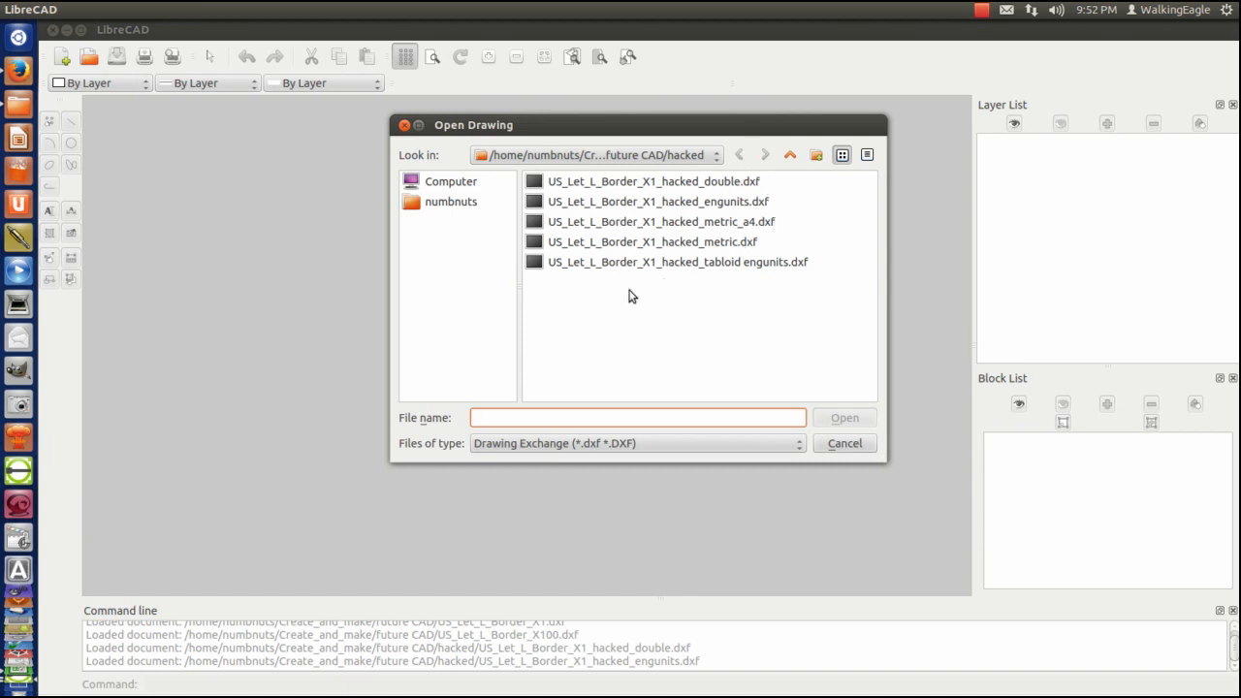
click(666, 296)
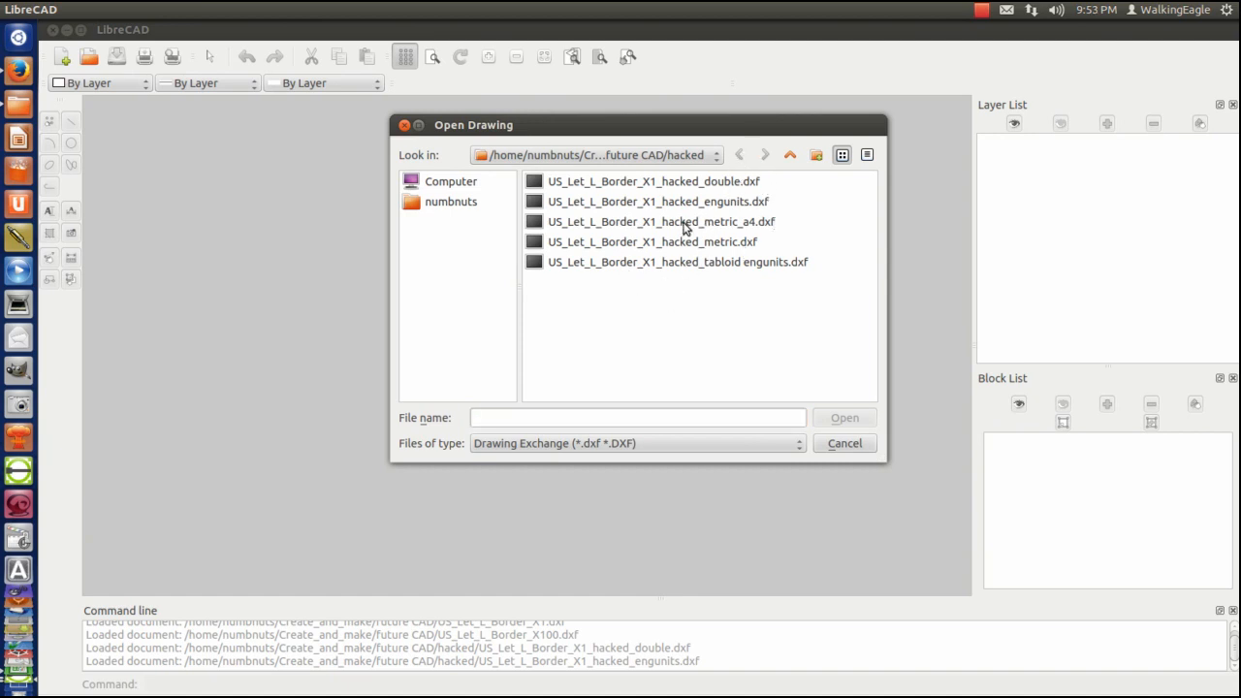
click(18, 104)
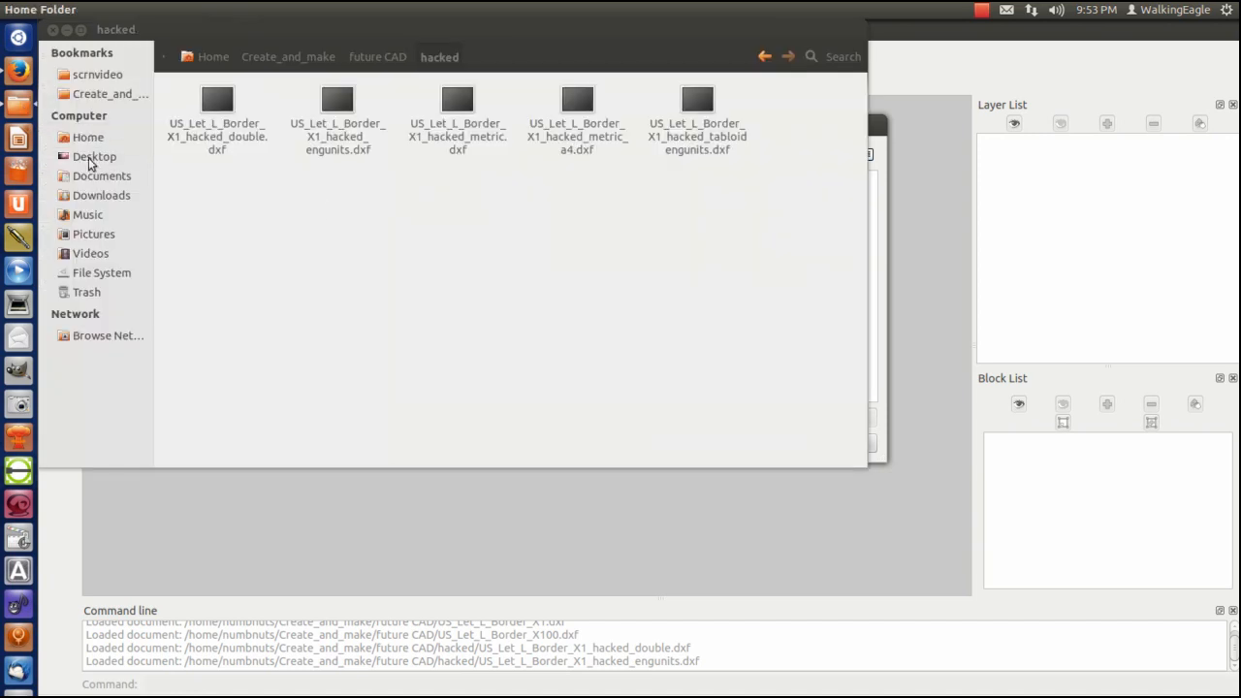
click(373, 60)
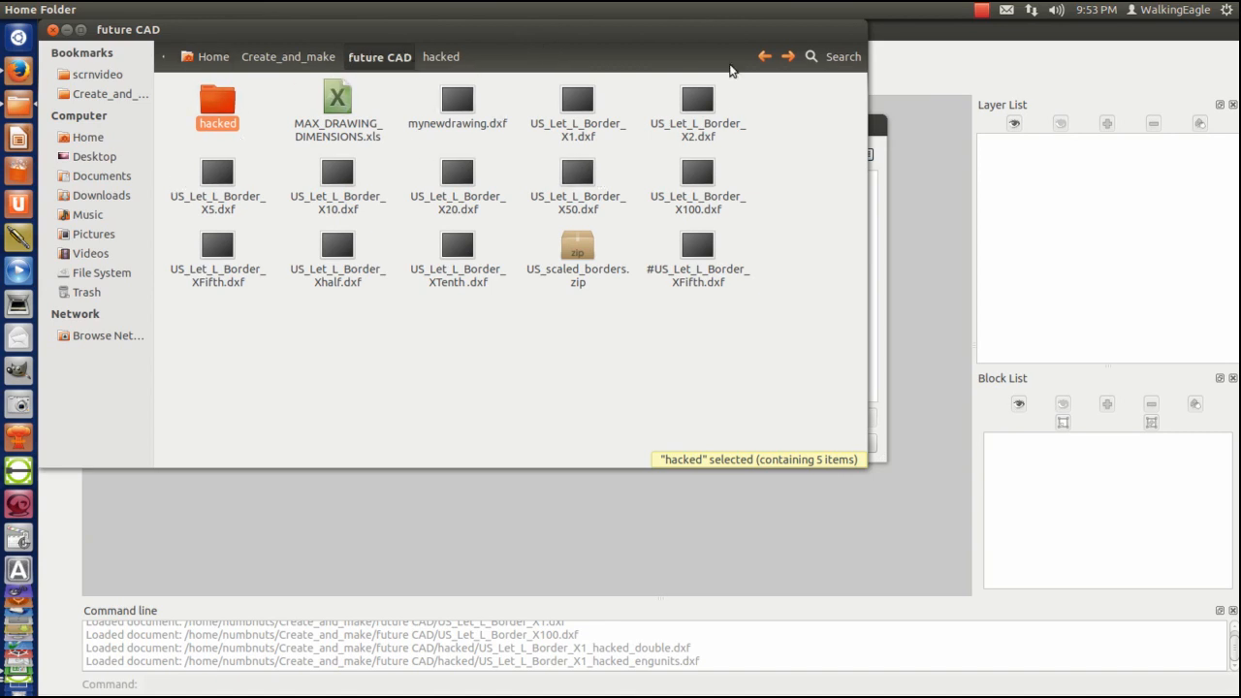
click(67, 31)
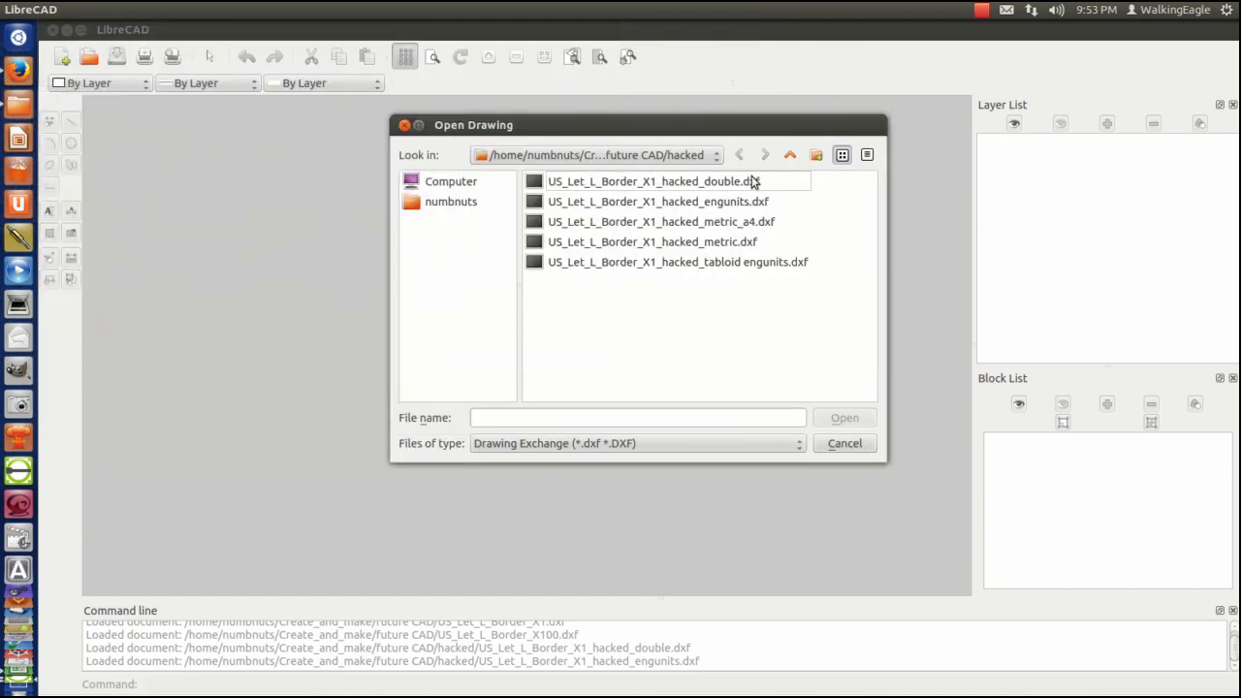
double_click(668, 242)
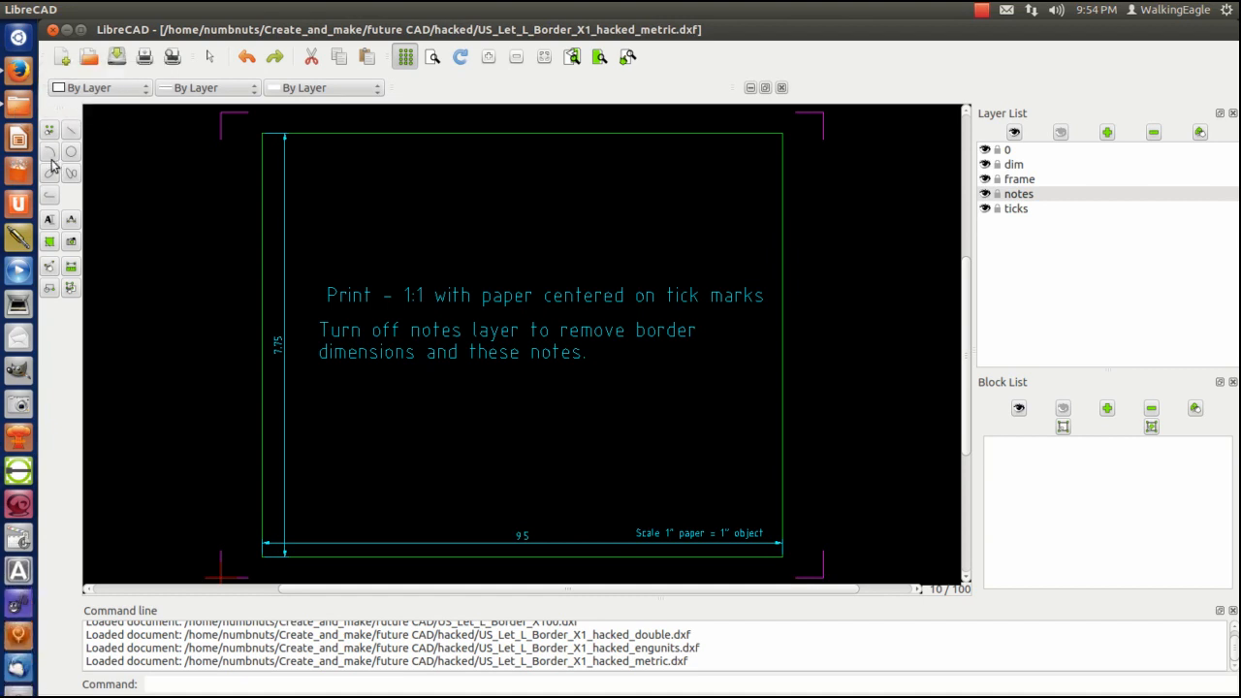
Scale the entire border drawing by a factor of 25.4 about the corner of the lower-left tick mark, deleting the original
click(47, 271)
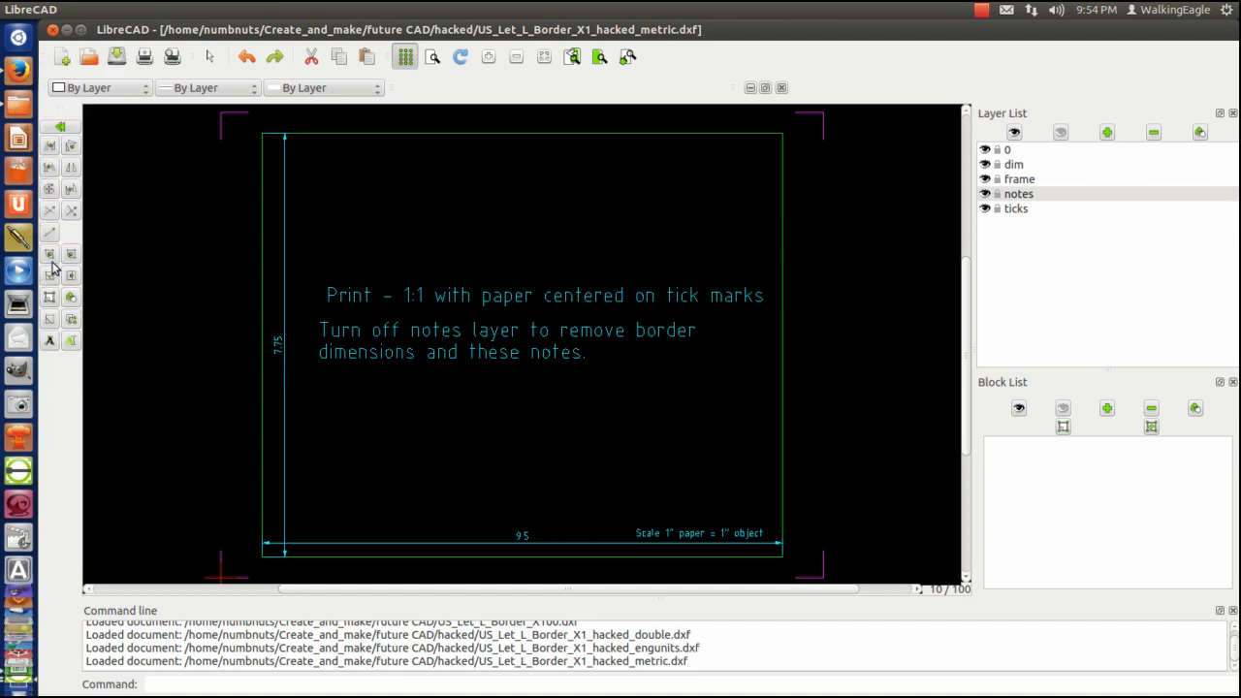
click(47, 171)
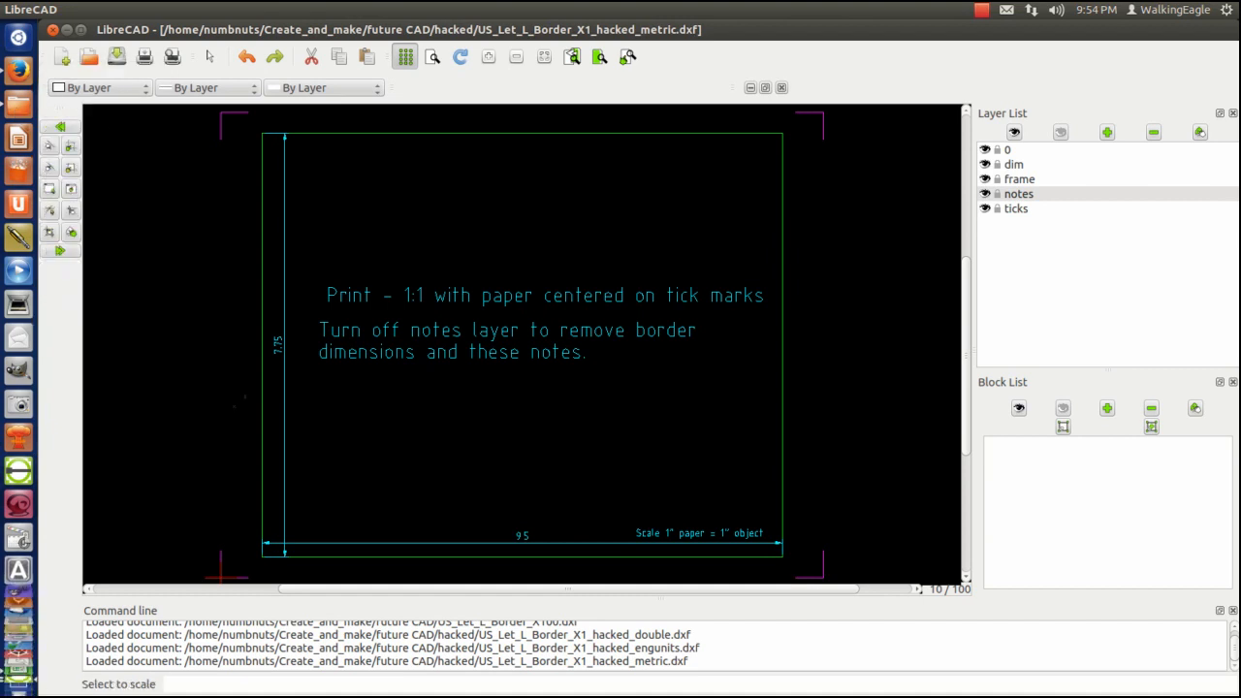
click(61, 255)
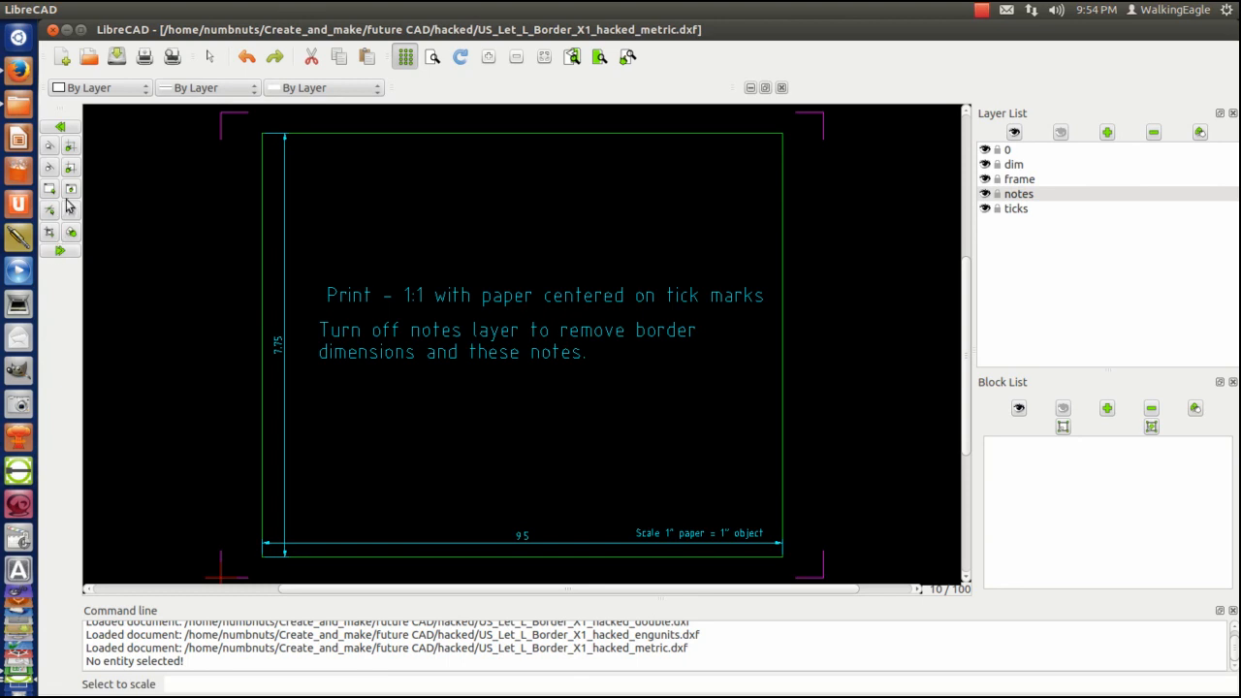
click(72, 150)
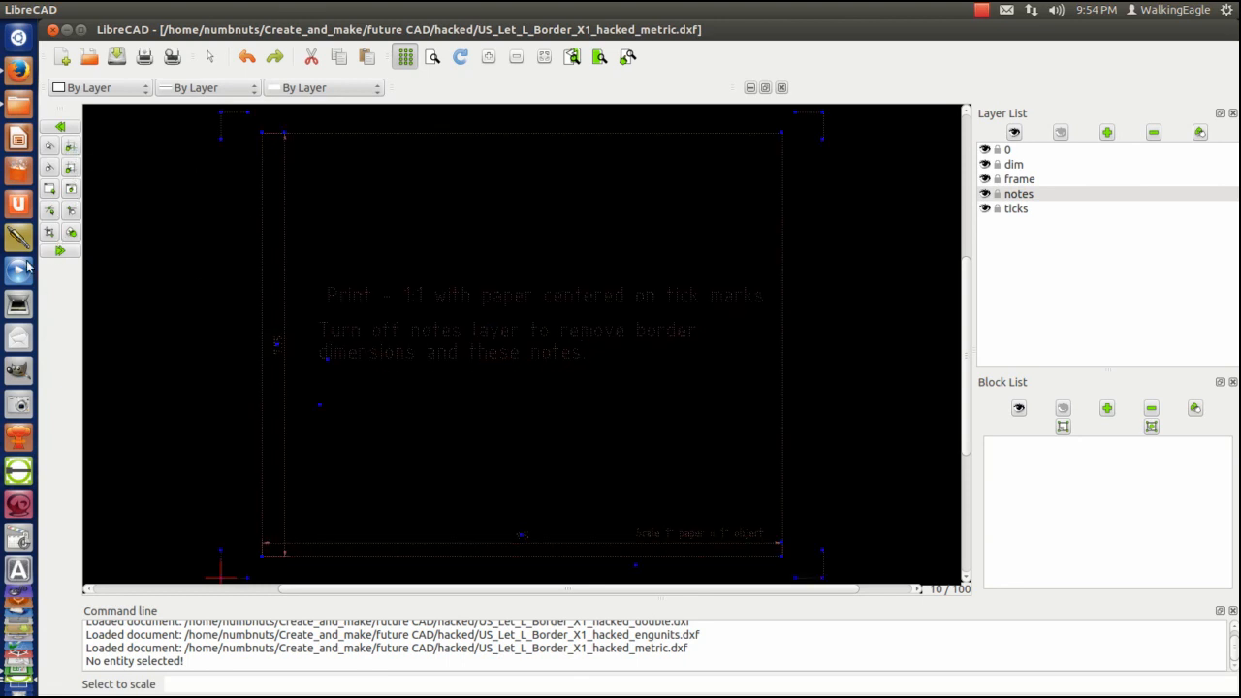
click(61, 251)
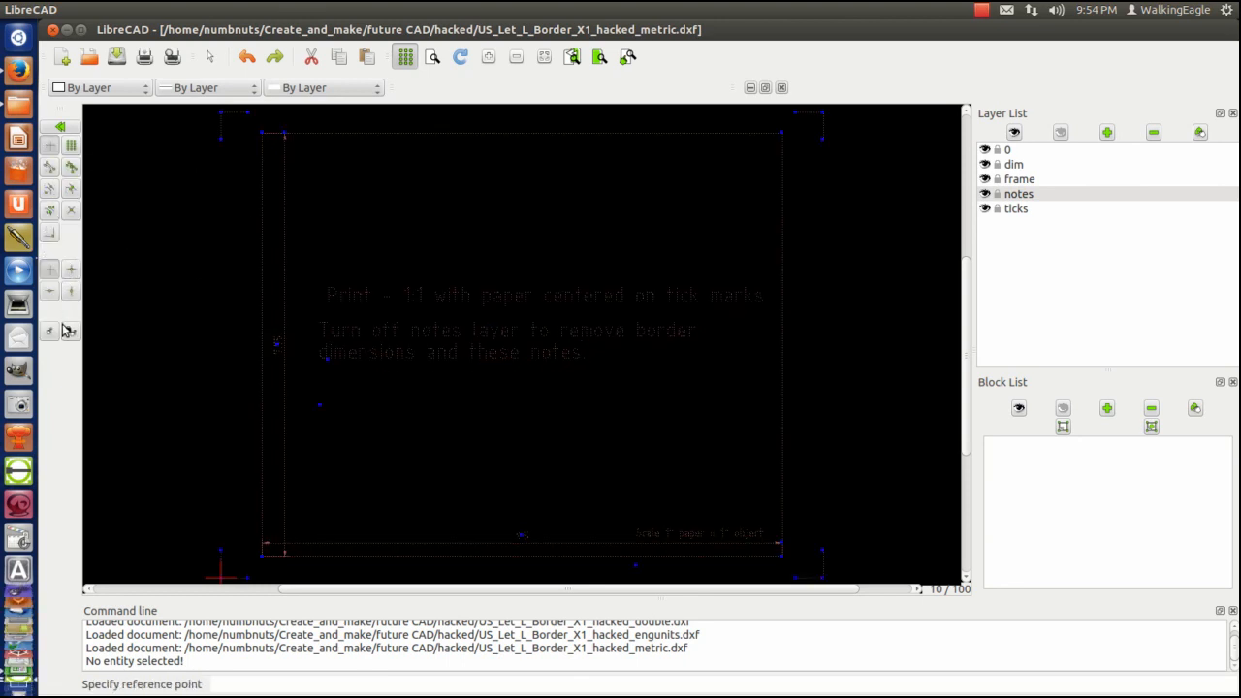
click(221, 576)
click(725, 280)
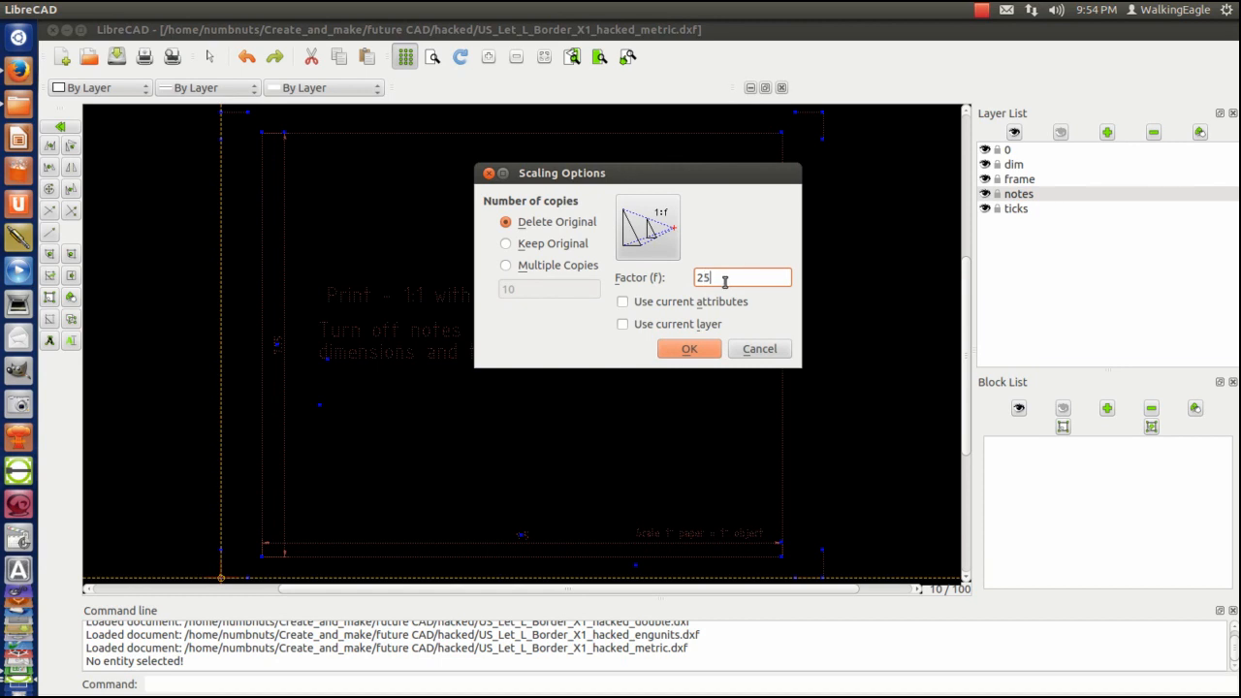
text(5.4)
click(692, 351)
click(688, 350)
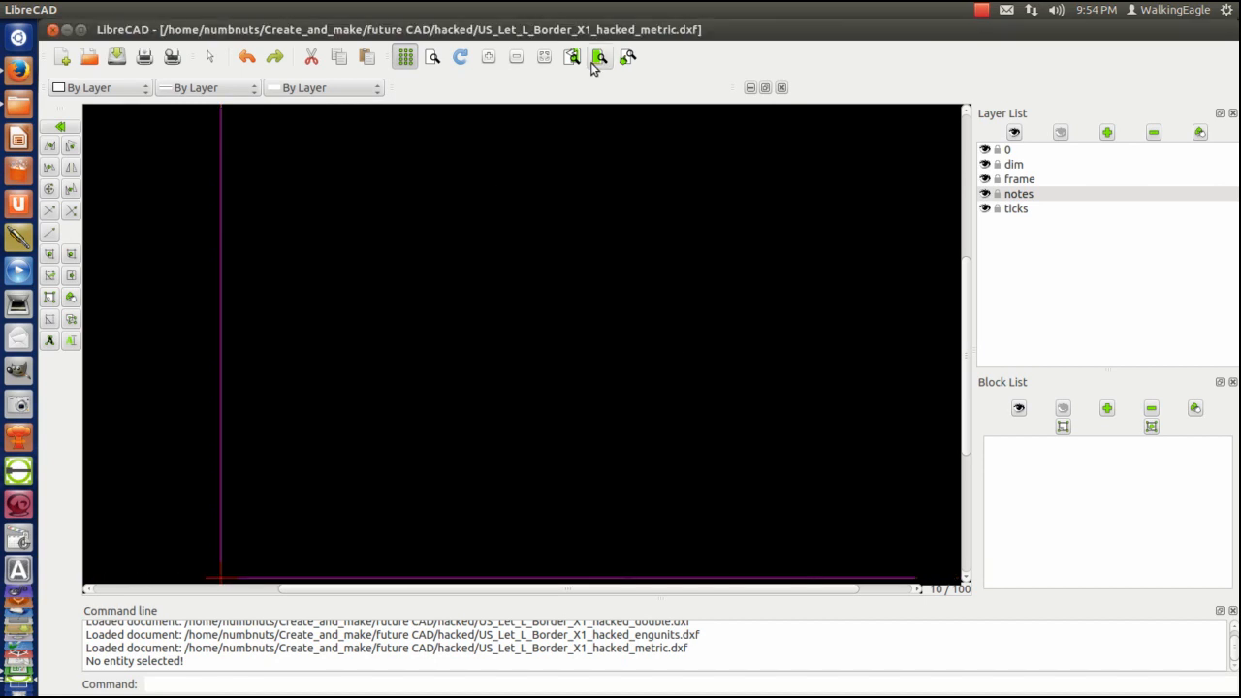
click(549, 63)
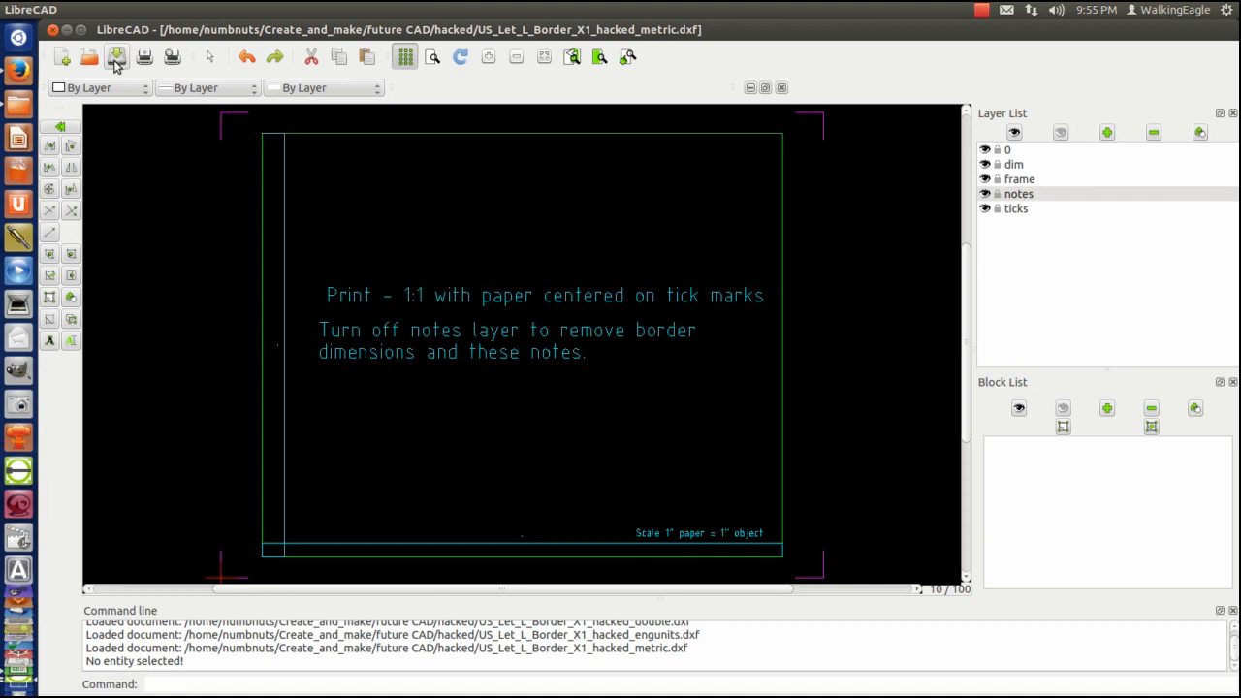
Open the current drawing's preferences at the dimension settings
click(95, 10)
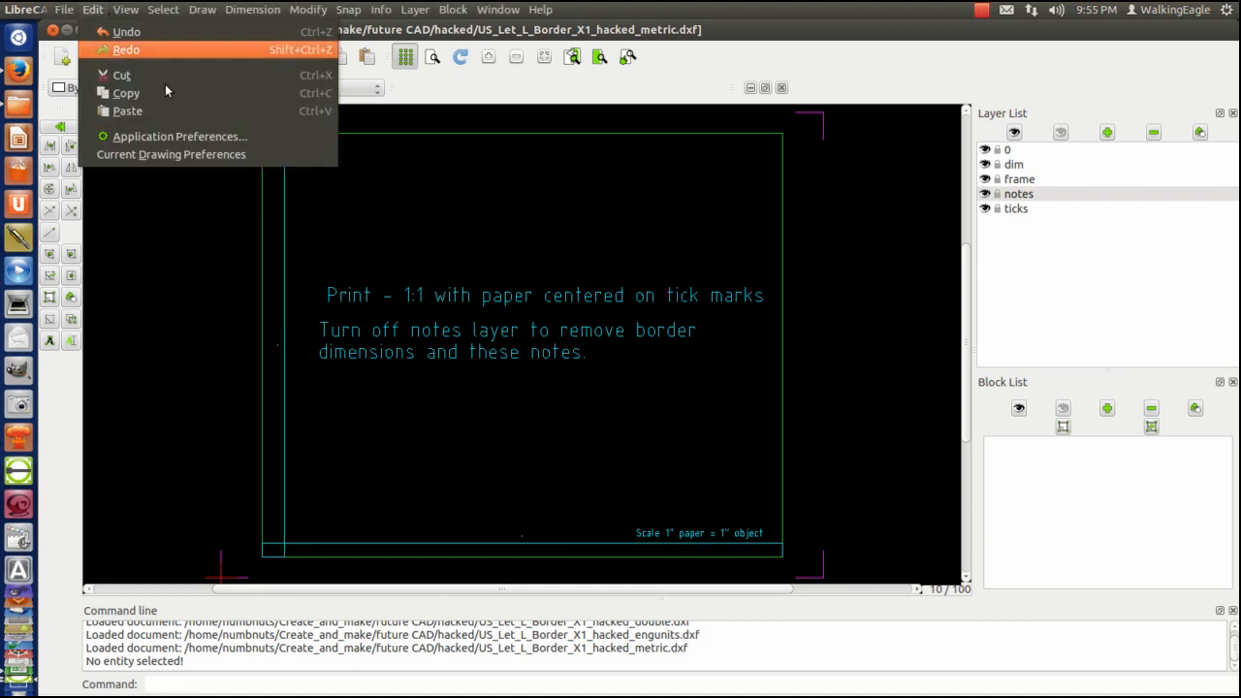
click(149, 155)
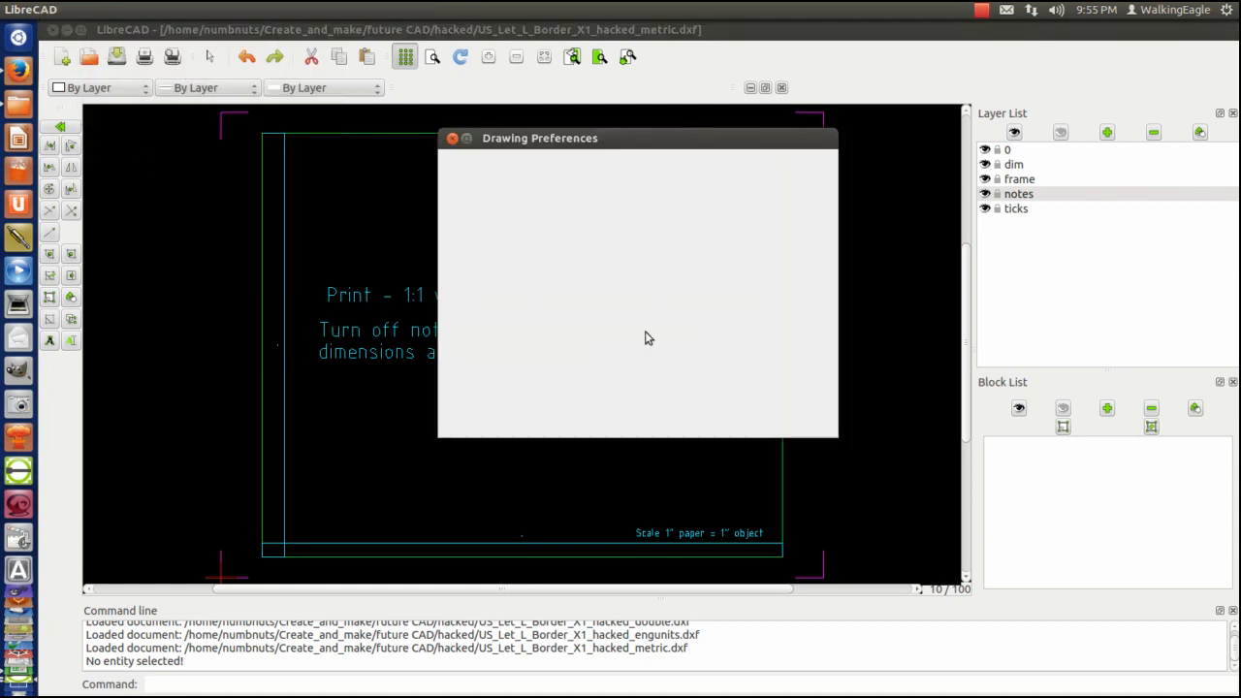
click(591, 170)
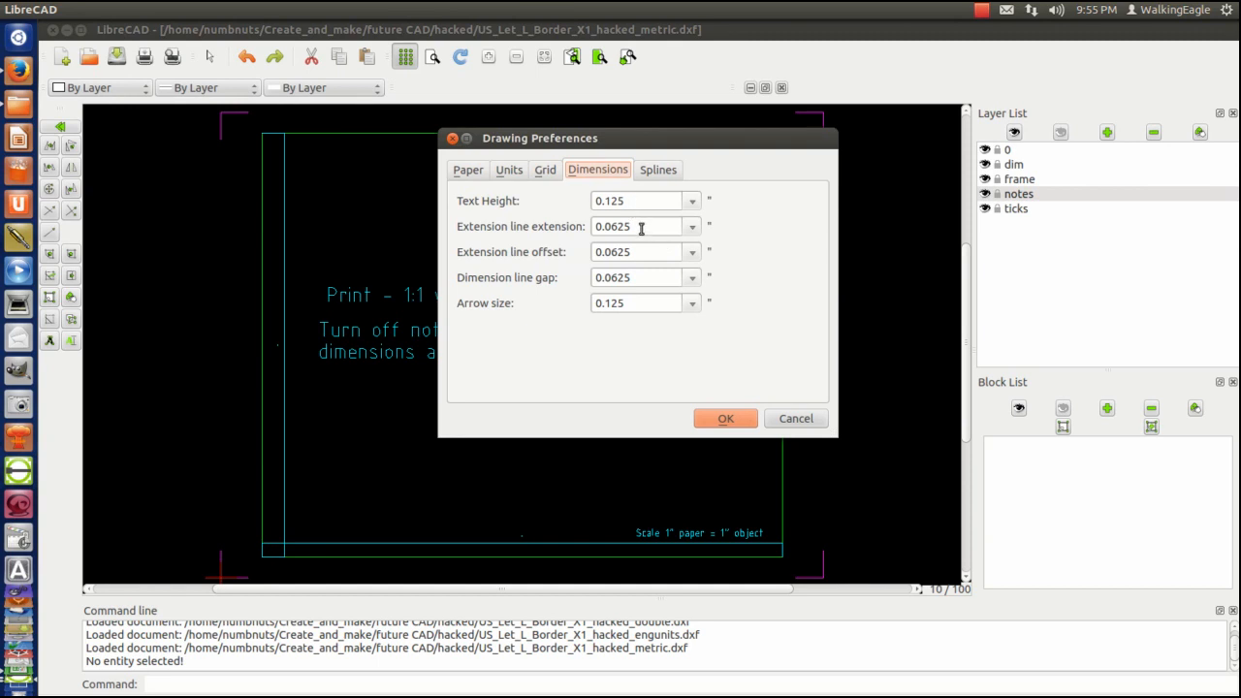
drag(640, 228, 582, 223)
key(ctrl+c)
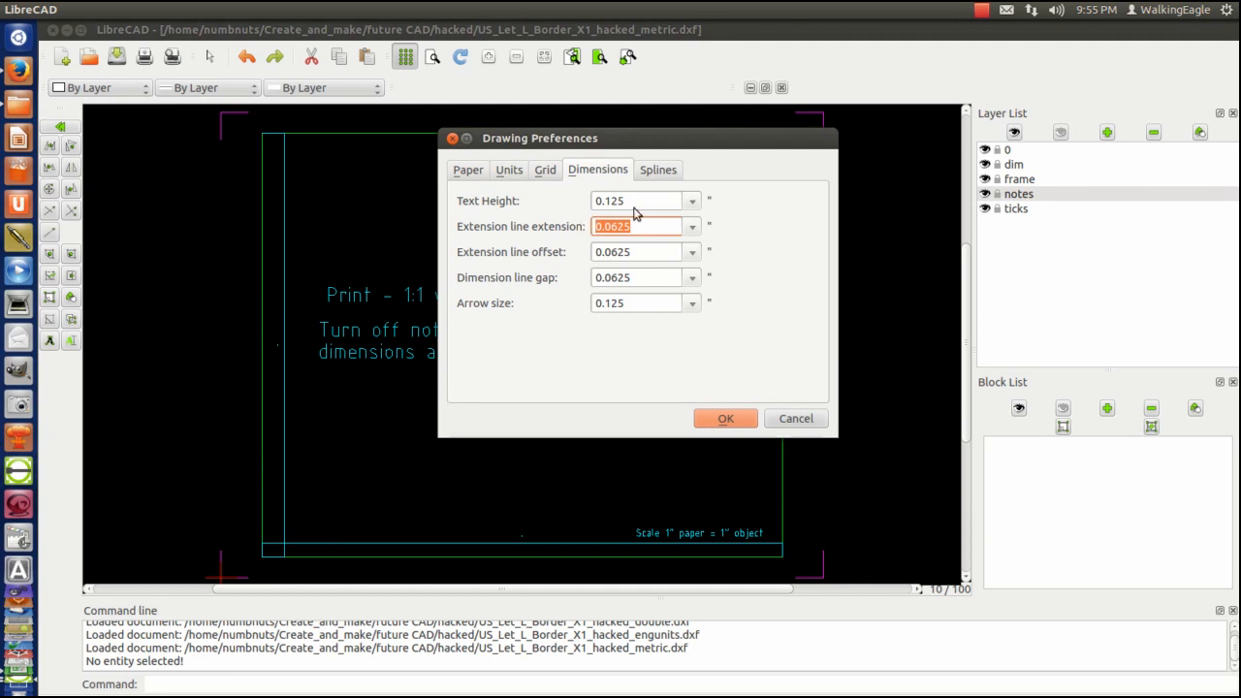
drag(644, 201, 531, 208)
key(ctrl+v)
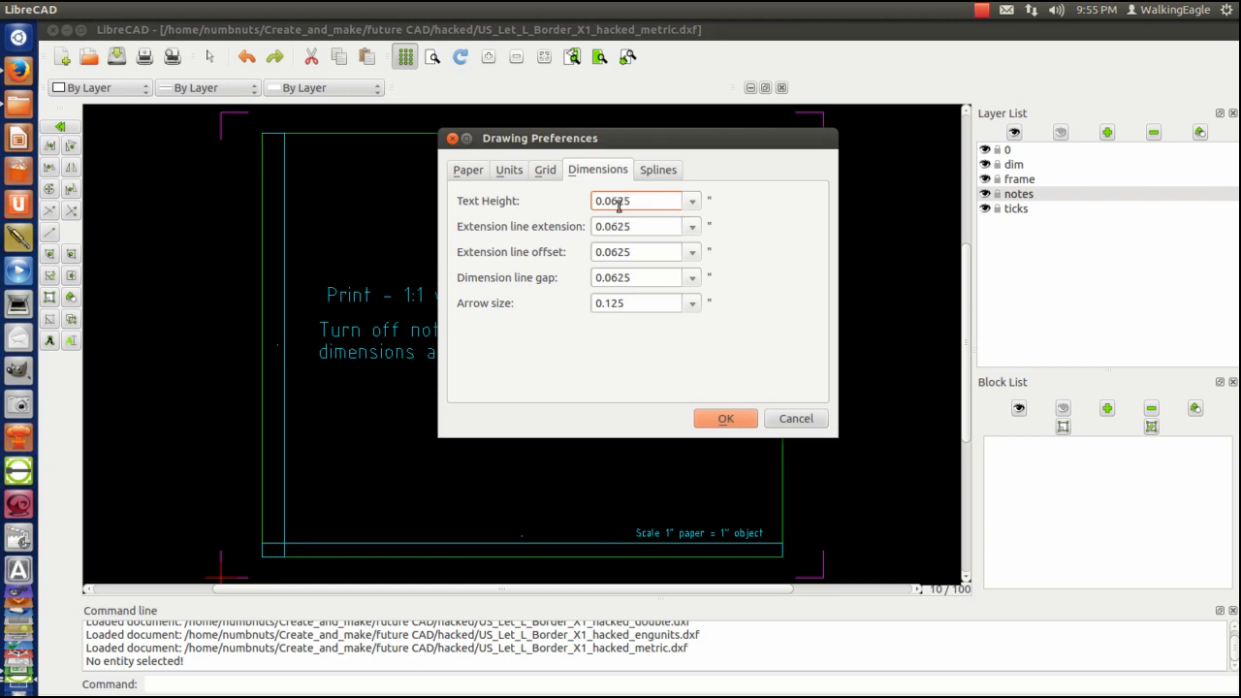
Set the dimension text height to 3.125 and the extension line extension to 1.6, and apply the preferences
drag(636, 201, 585, 202)
text(3)
click(653, 226)
drag(651, 226, 543, 214)
text(1.6)
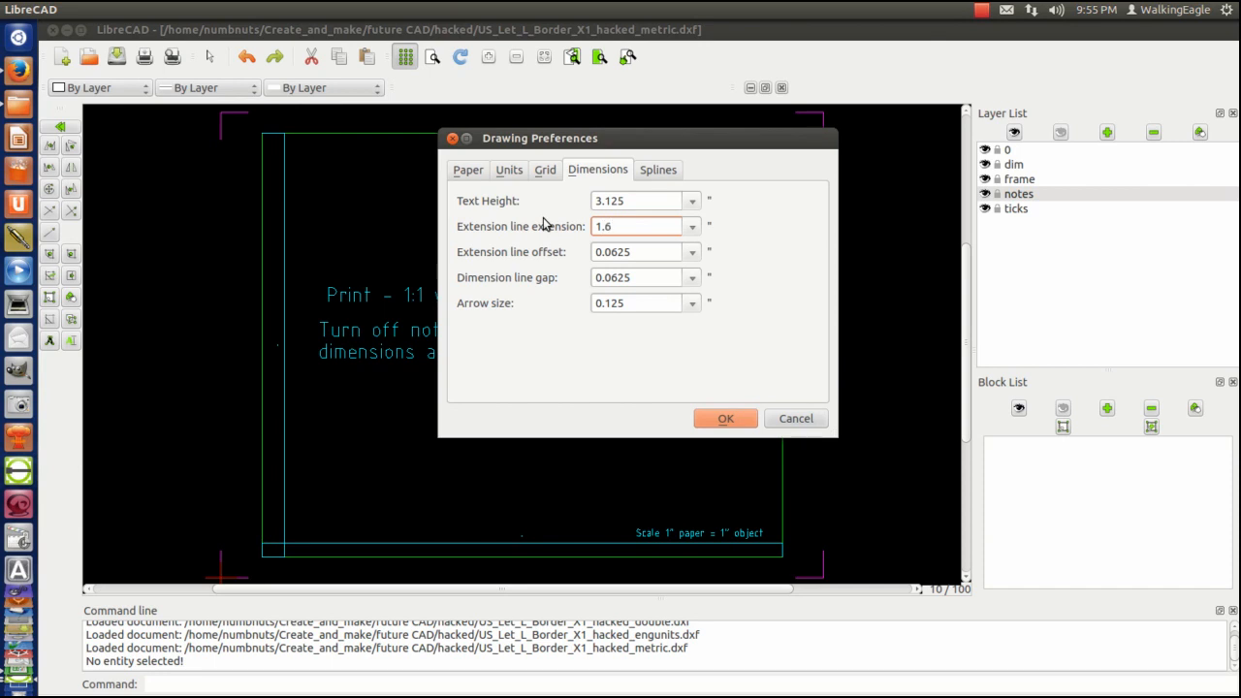
key(Return)
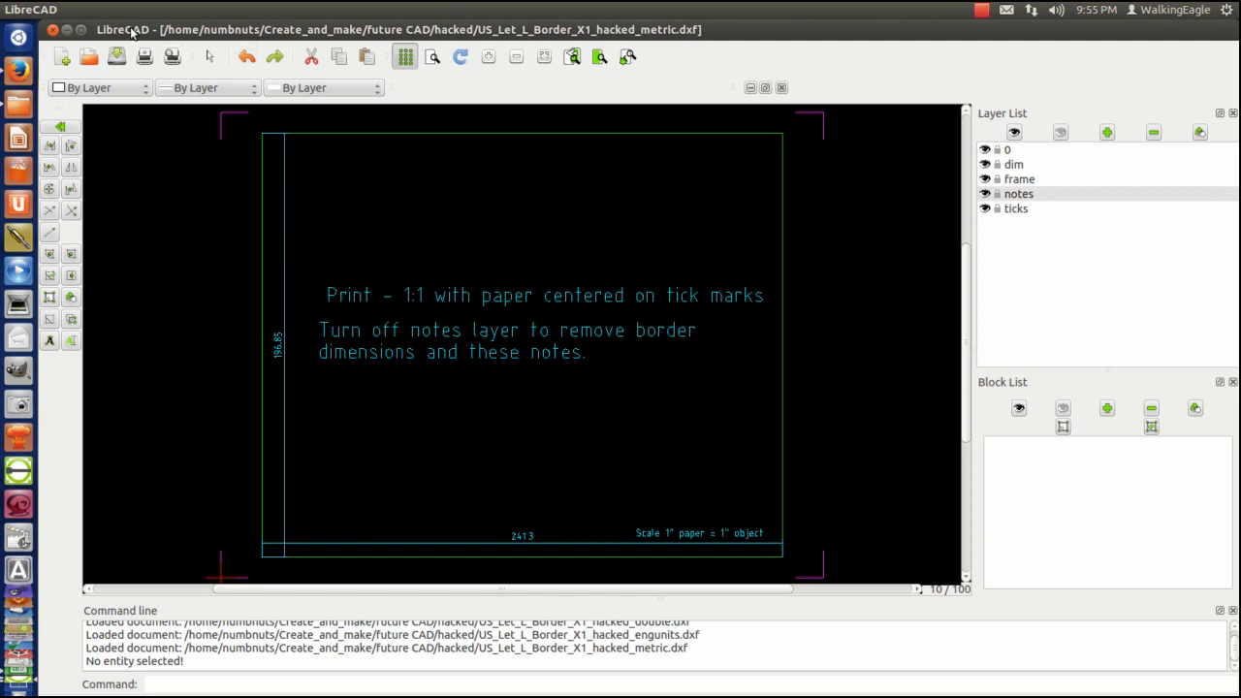
Set the dimension arrow size to 3.125 in the current drawing preferences
click(94, 12)
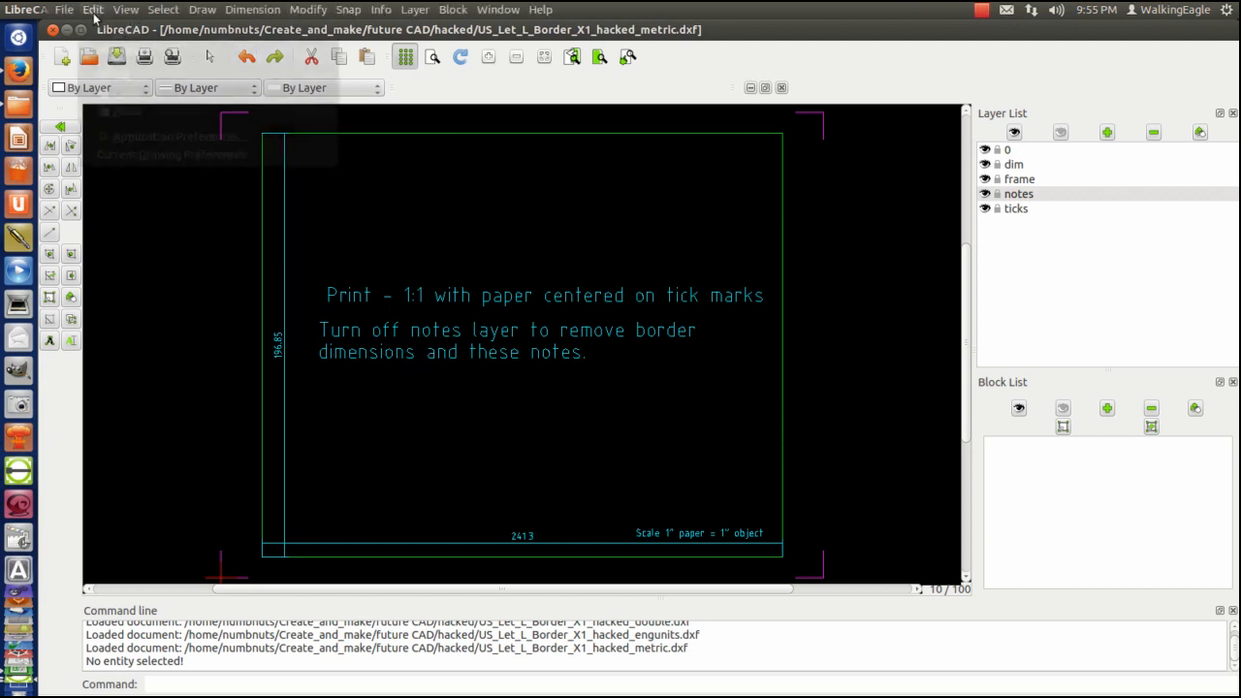
click(167, 155)
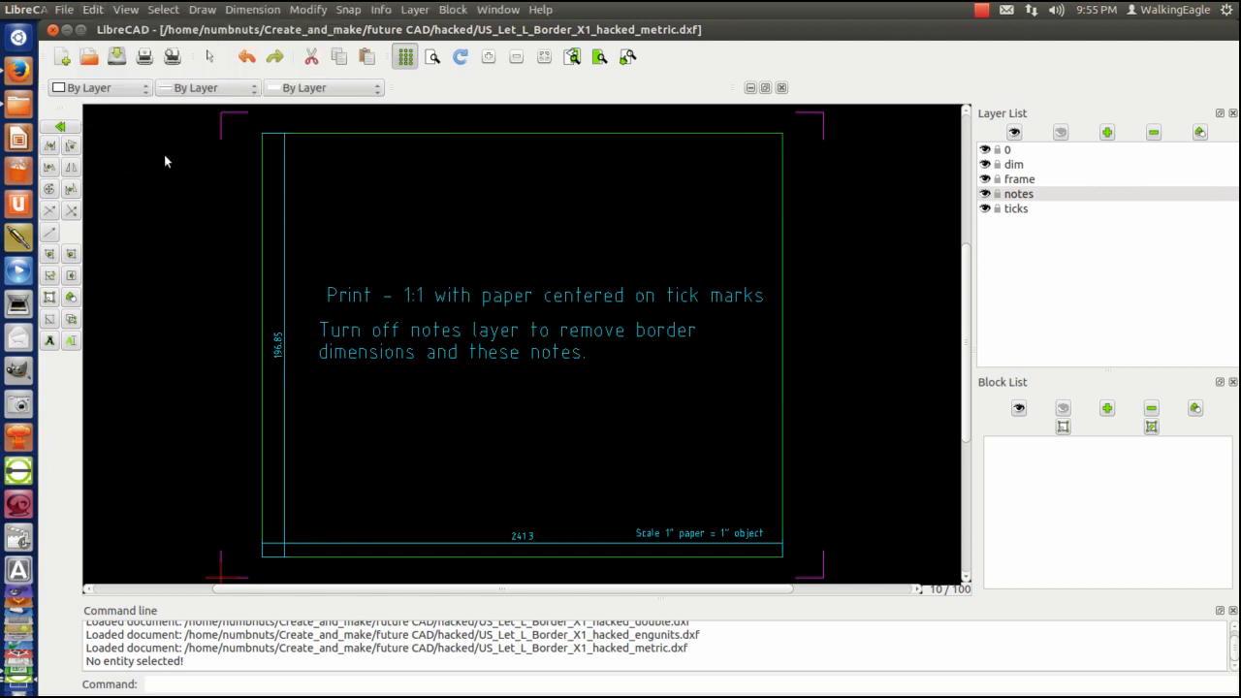
click(593, 170)
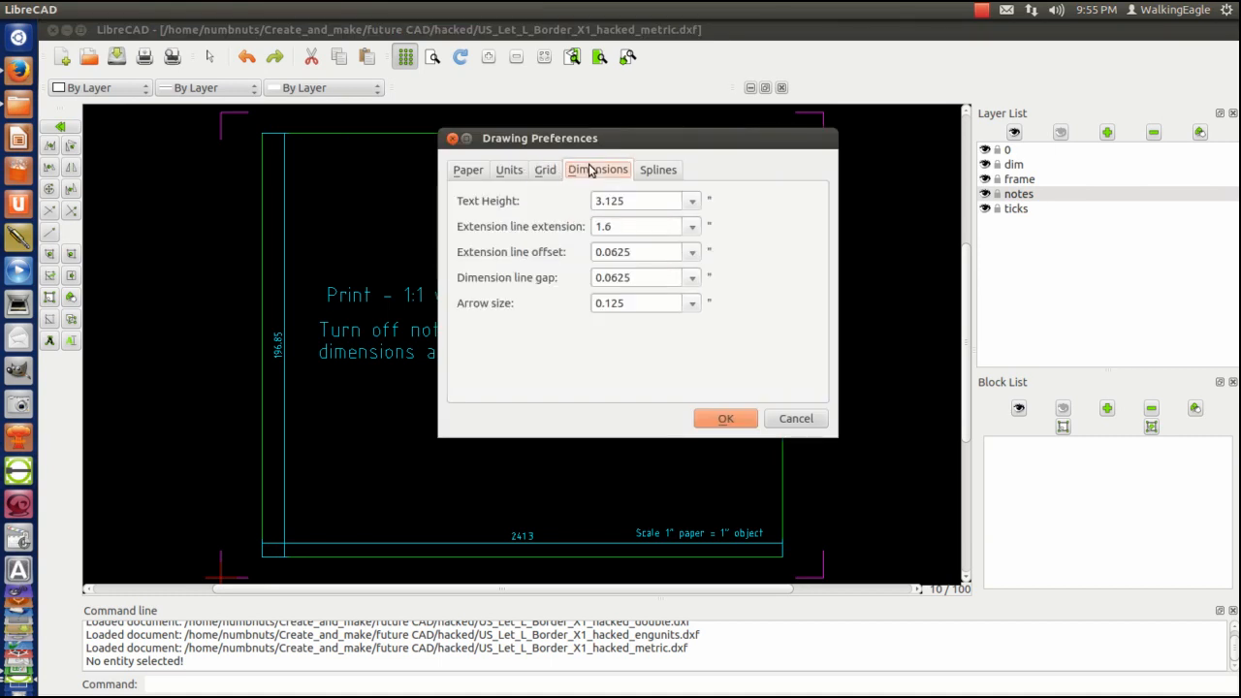
drag(638, 198, 514, 191)
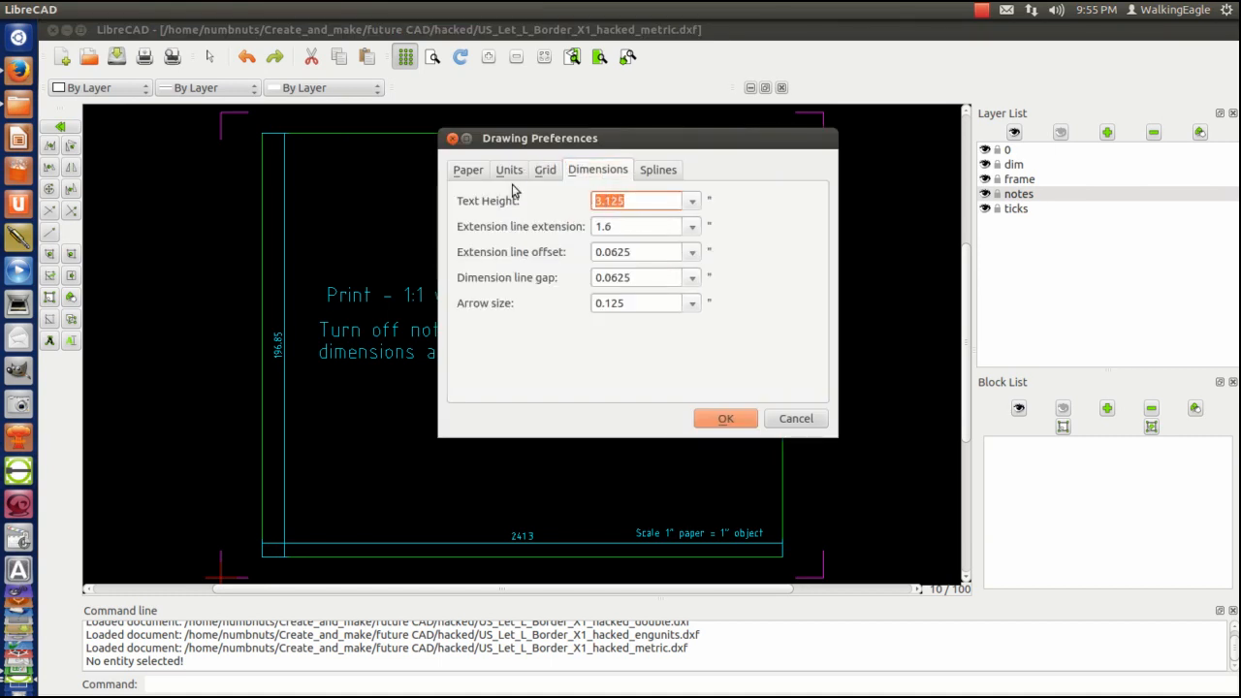
drag(653, 302, 486, 285)
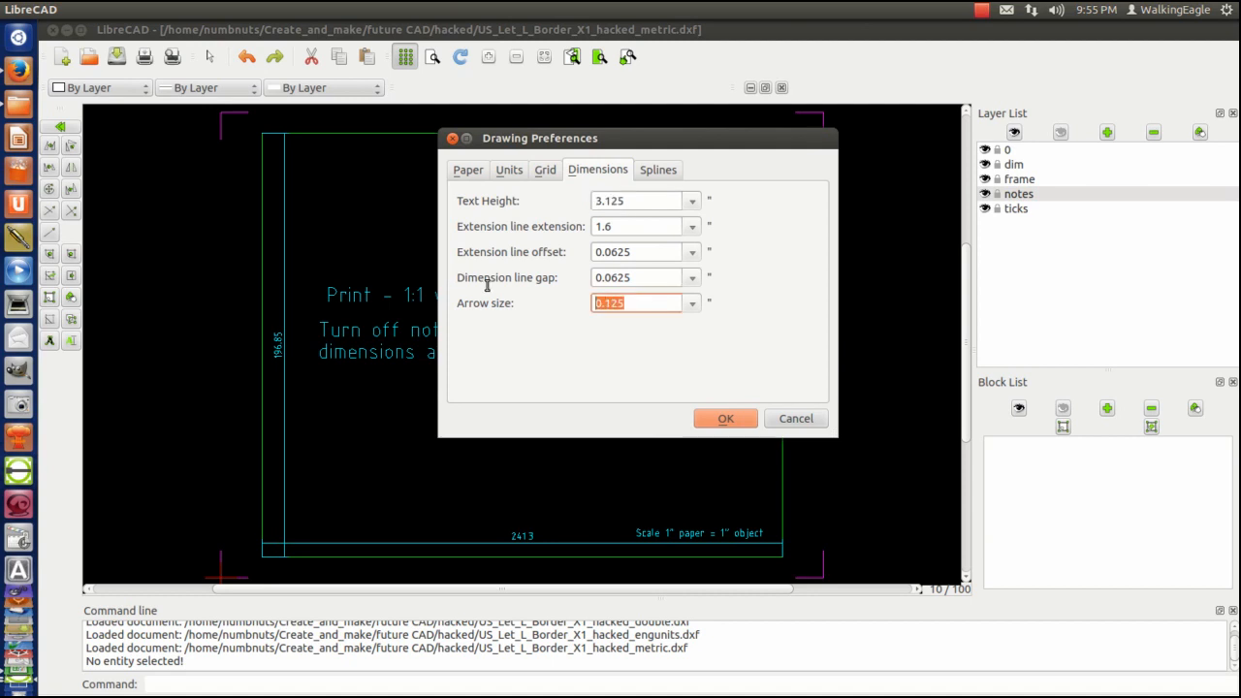
text(3.125)
Set the extension line offset and the dimension line gap to 1.6 each, and apply the preferences
click(621, 226)
drag(620, 226, 536, 229)
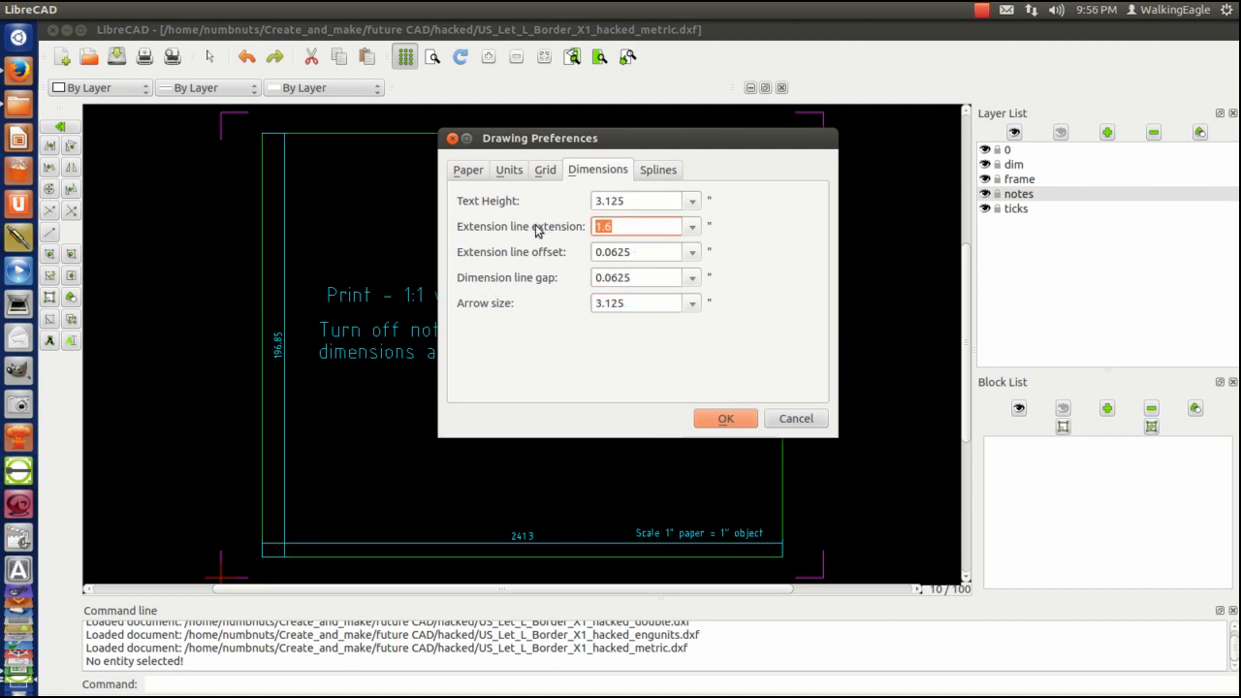
drag(639, 252, 504, 240)
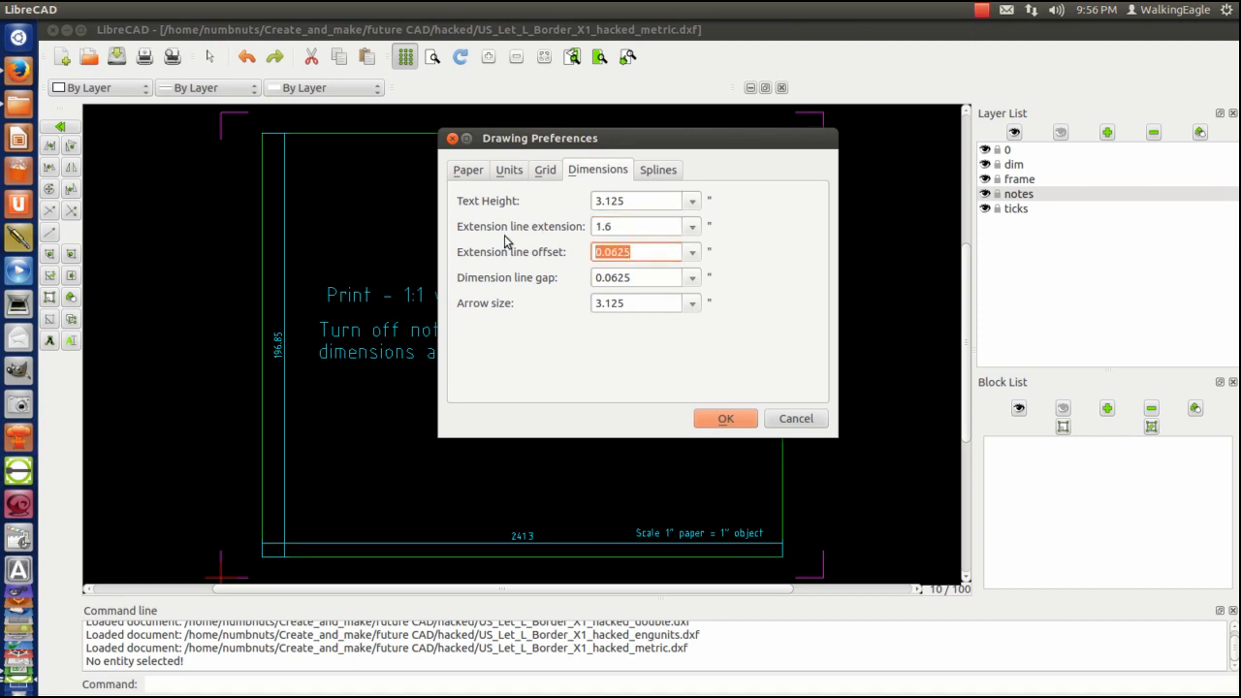
text(1.6)
drag(652, 278, 504, 281)
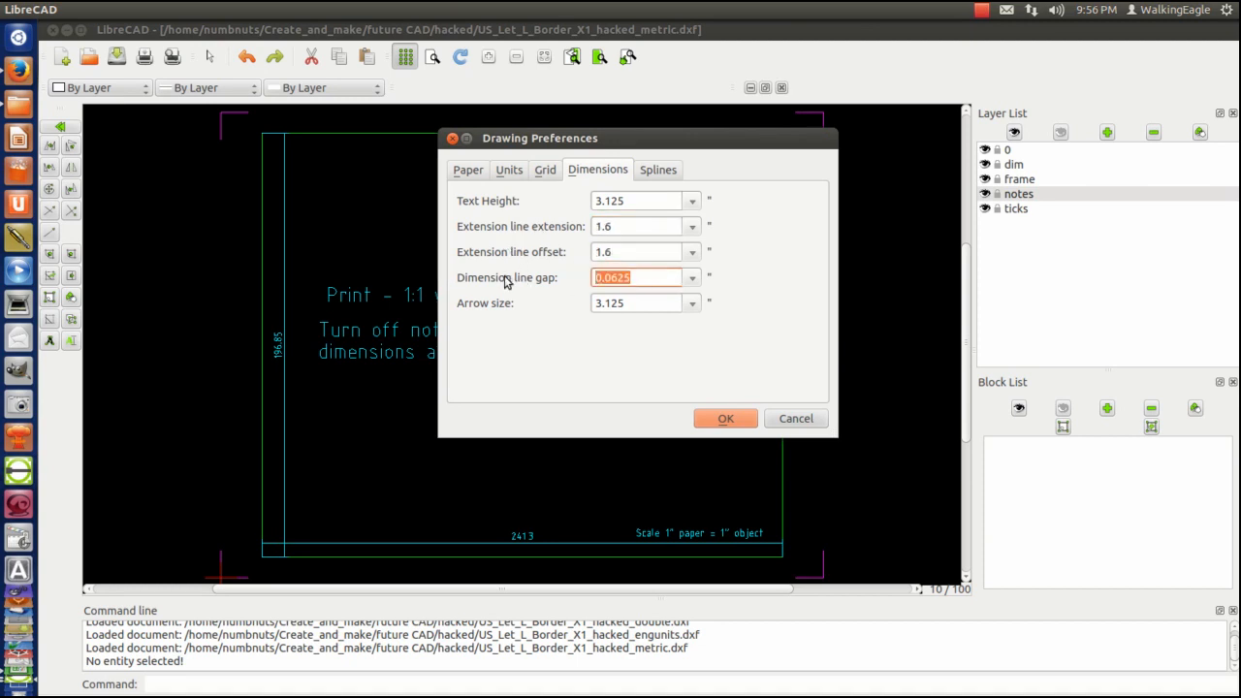
text(1.6)
click(724, 423)
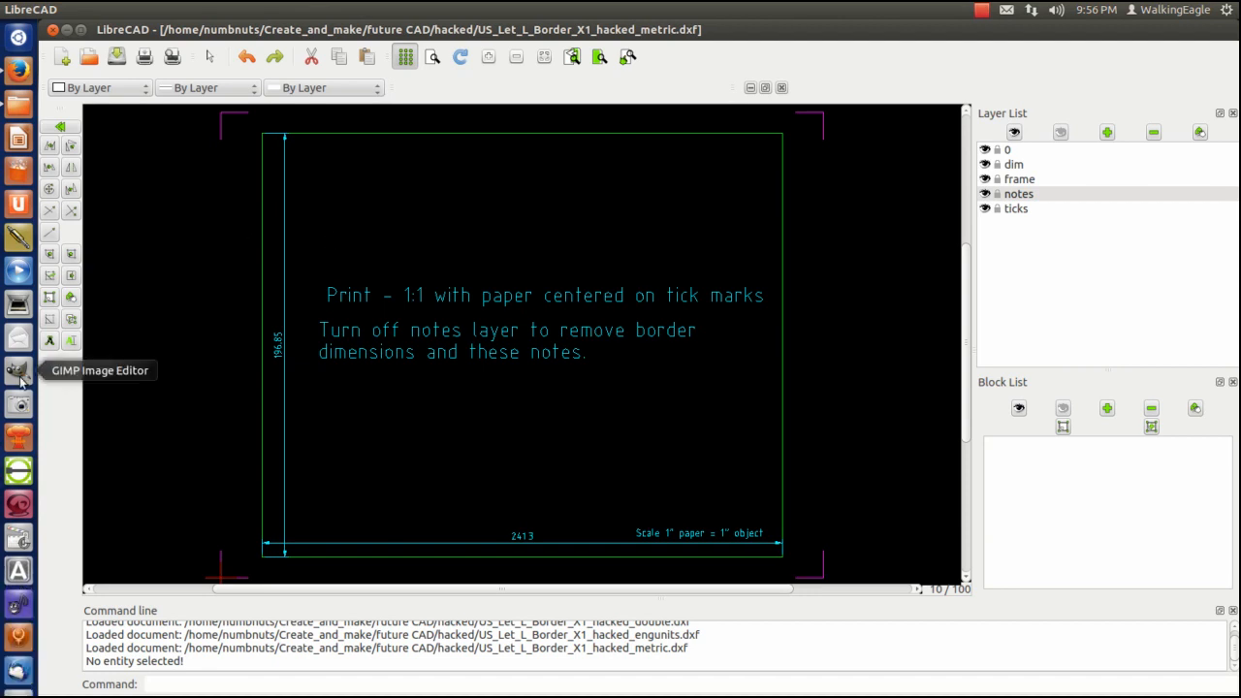
Change the scale note in the border's lower-right corner to read "Scale 1mm paper = 1 mm object"
double_click(665, 534)
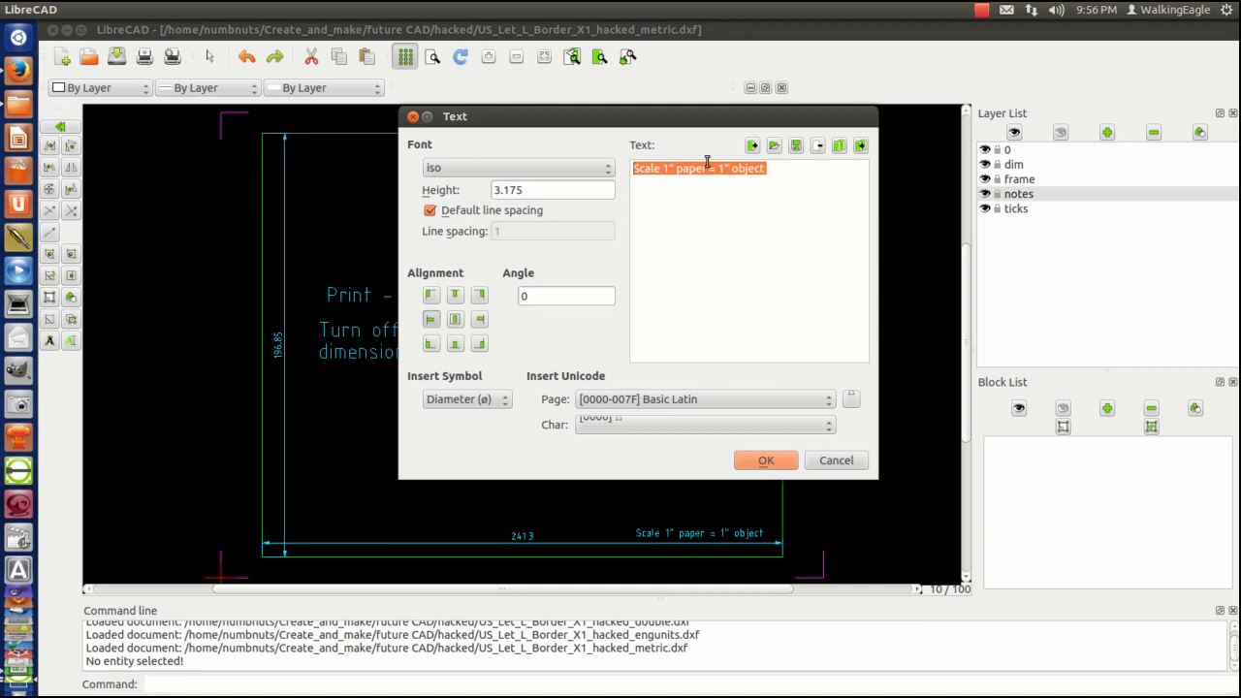
click(703, 177)
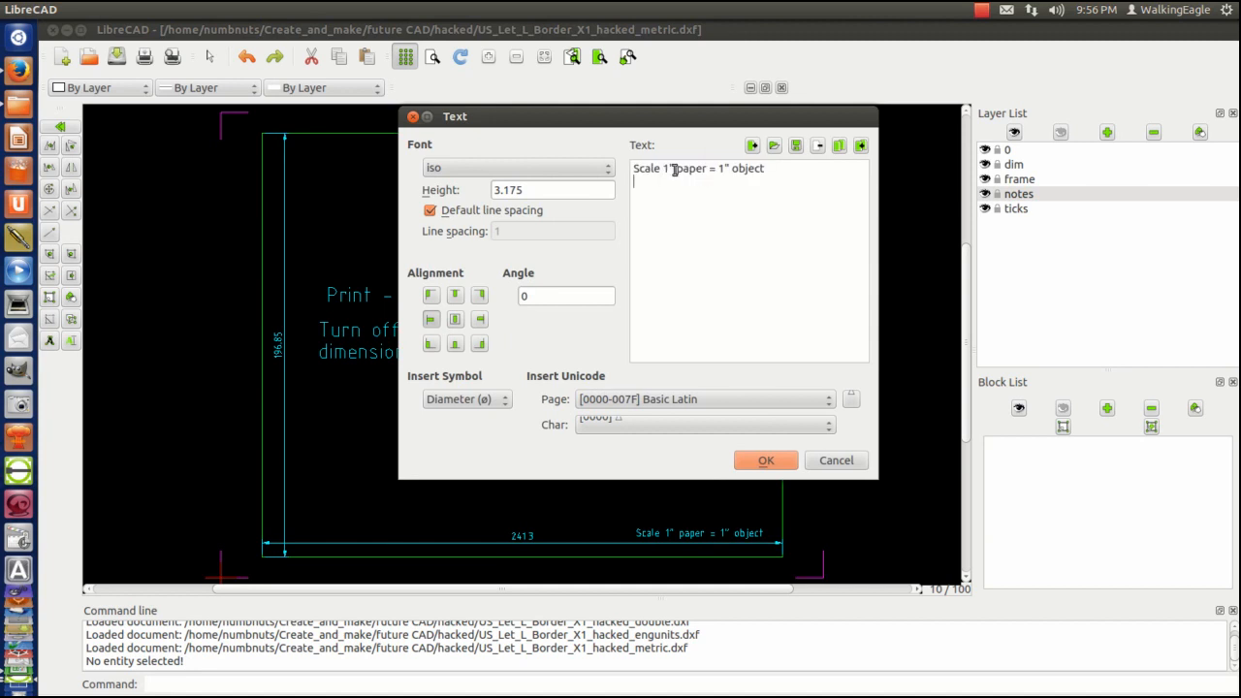
key(BackSpace)
text(mm)
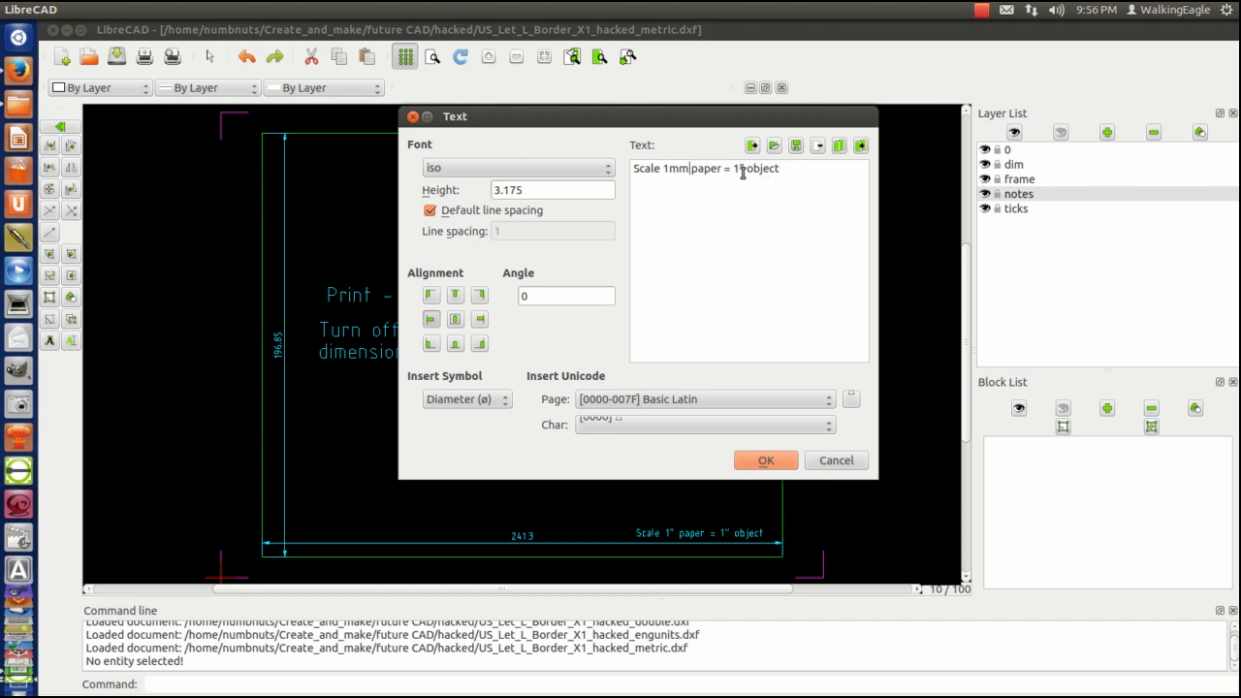
key(BackSpace)
text(mm)
click(765, 460)
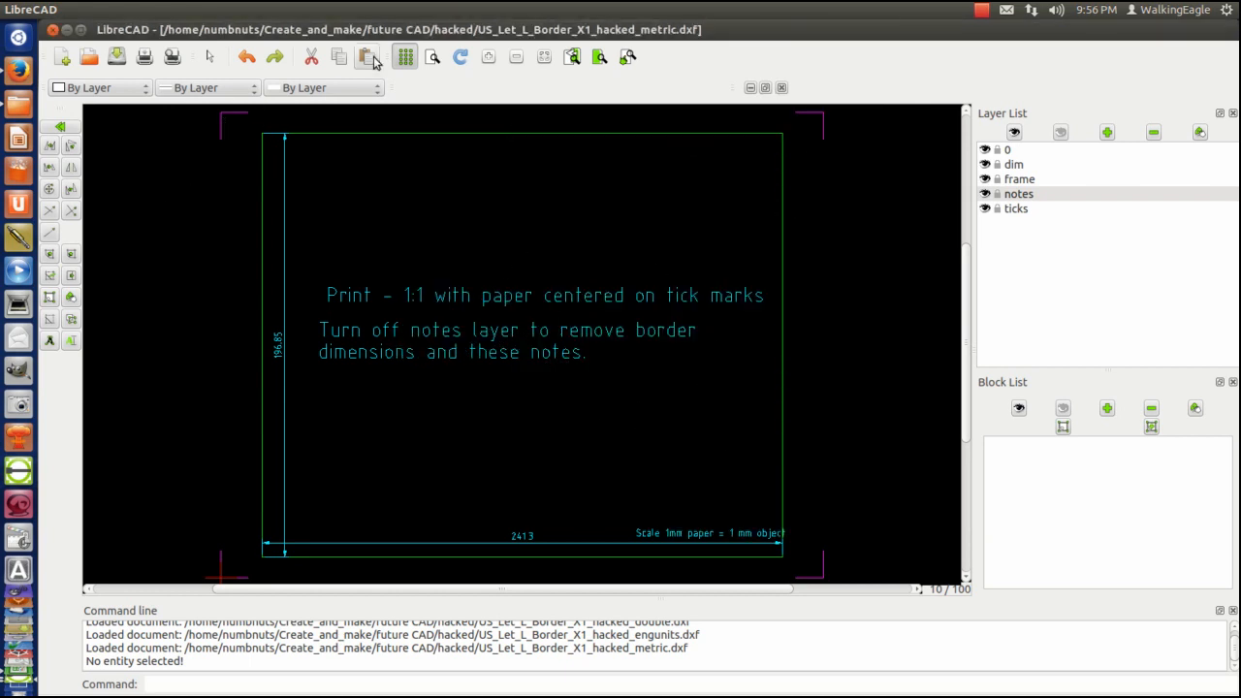
Check the drawing in print preview, and set its main drawing unit to Millimeter
click(173, 58)
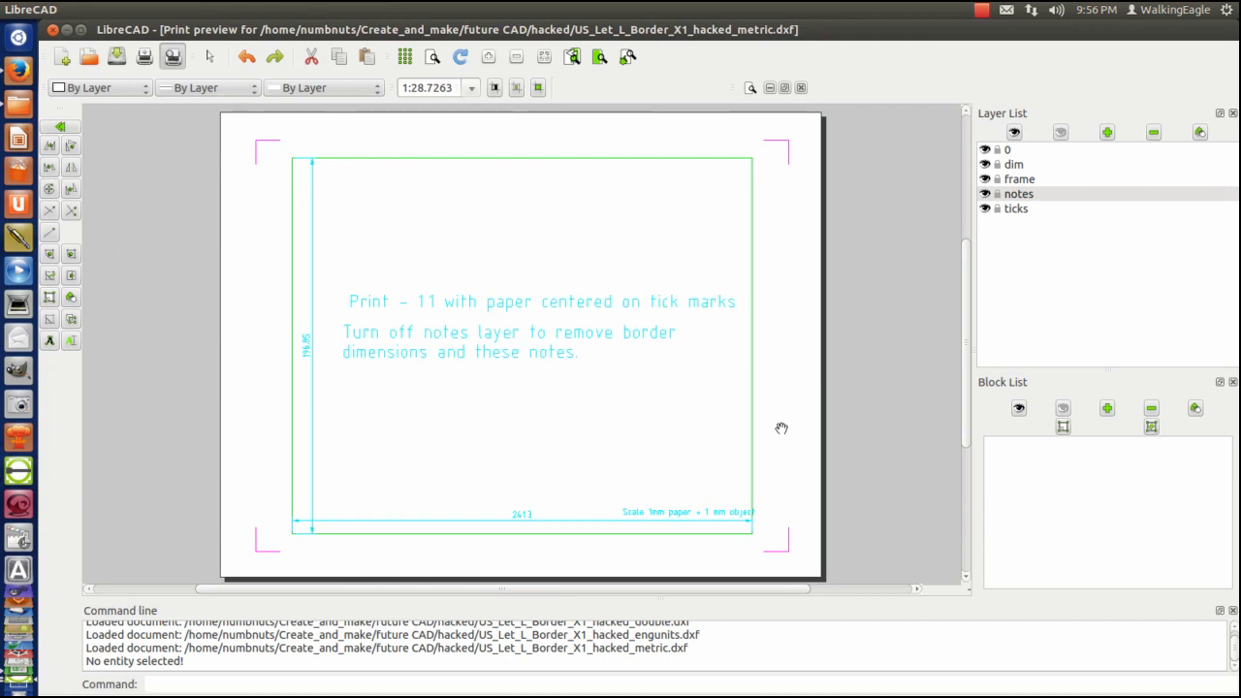
click(172, 56)
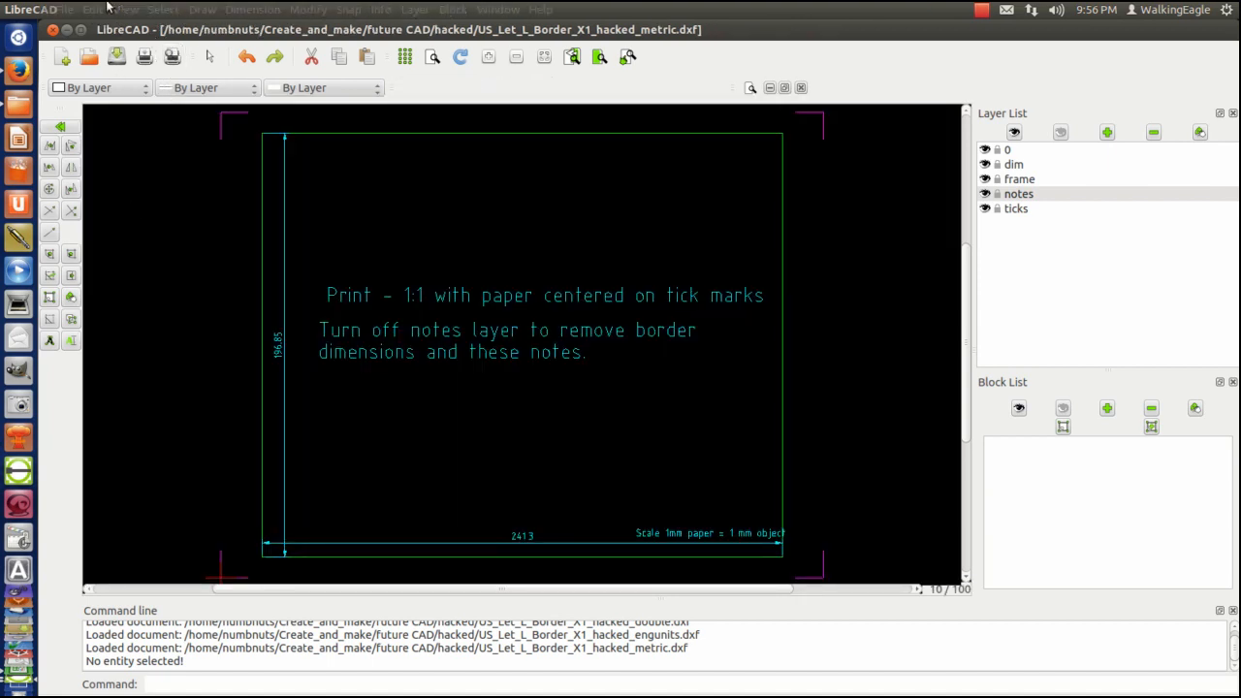
click(93, 9)
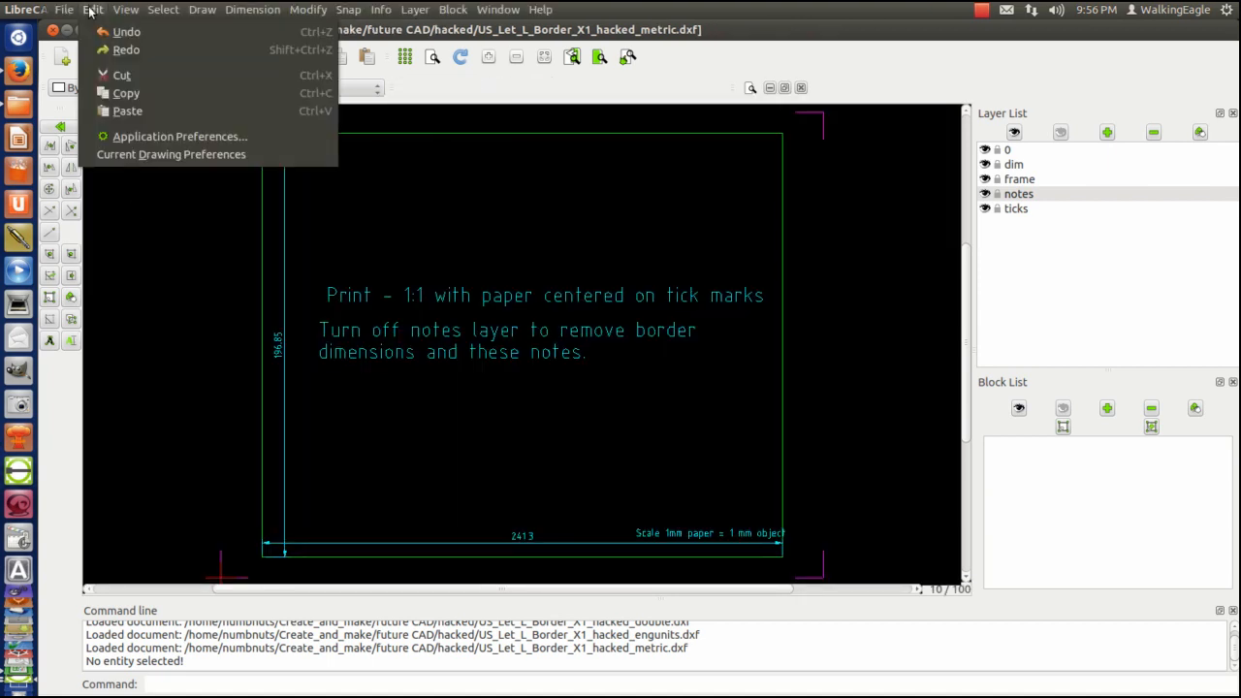
click(153, 155)
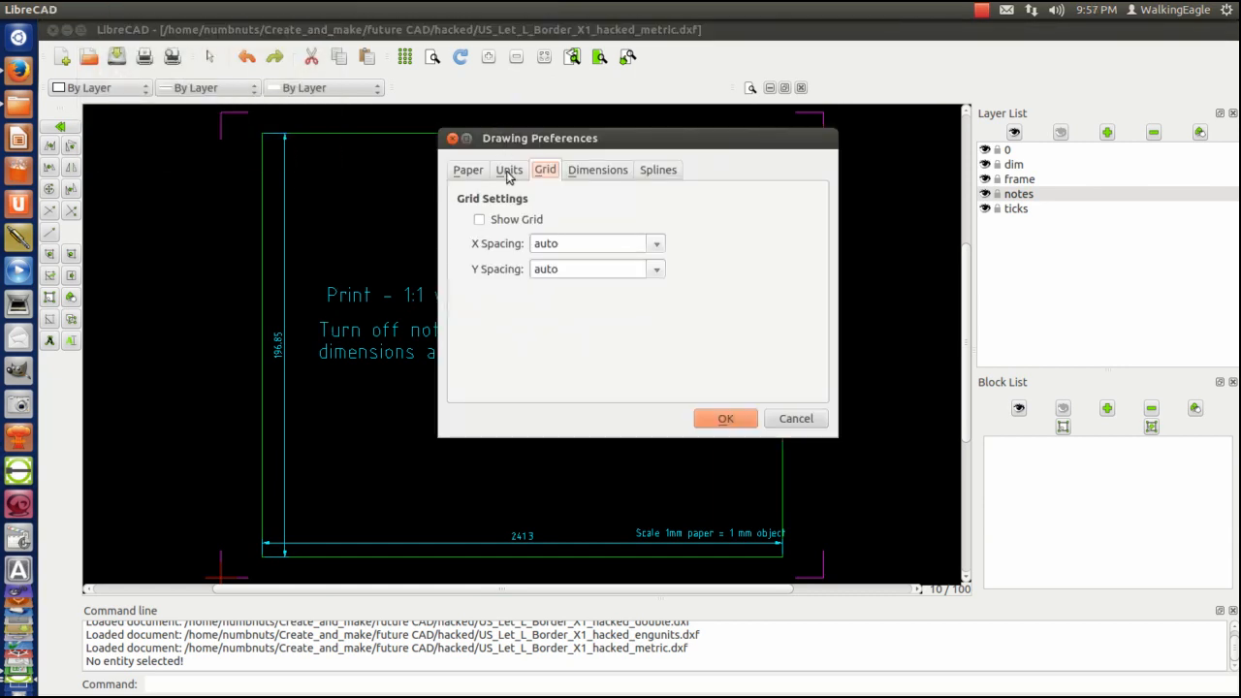
click(508, 170)
click(650, 226)
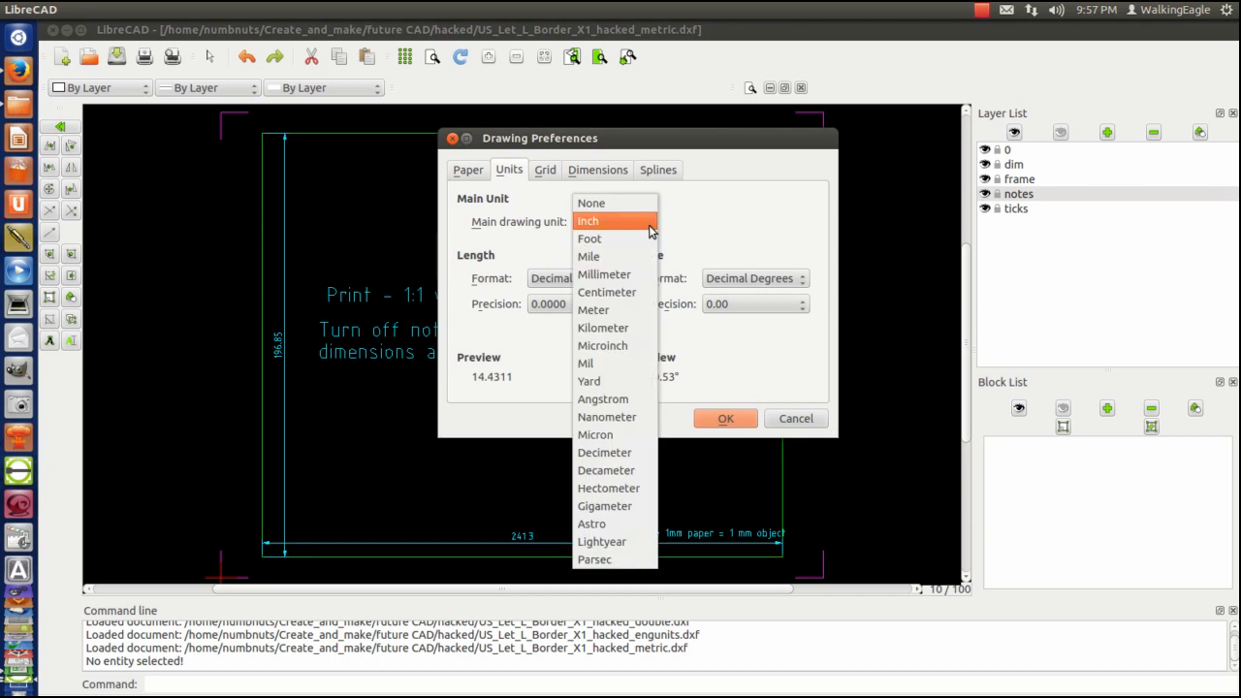
click(618, 277)
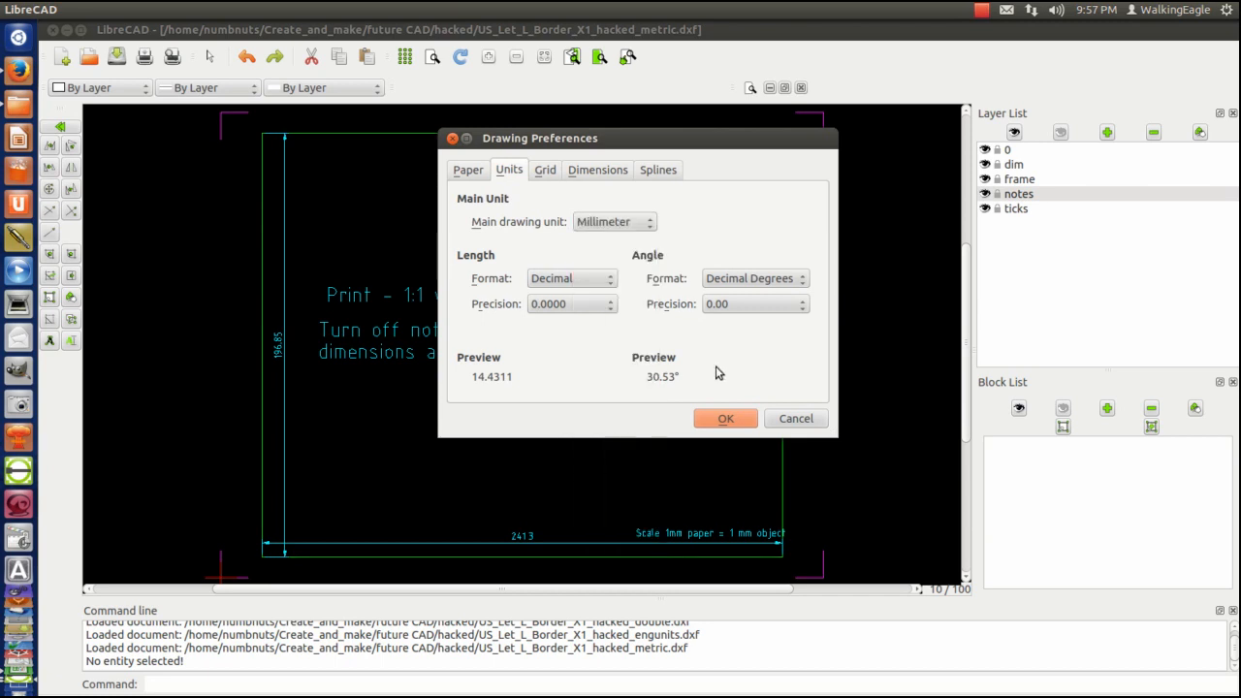
click(717, 419)
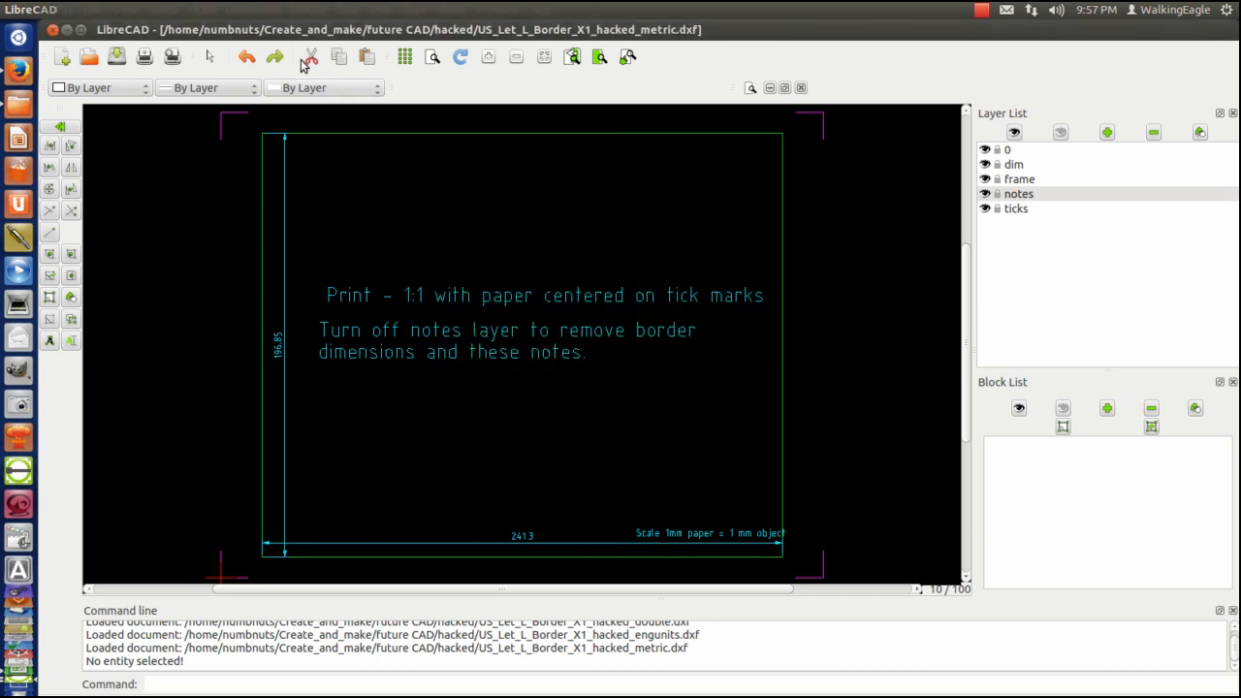
Preview the print at a scale of 1:1 in black and white
click(172, 57)
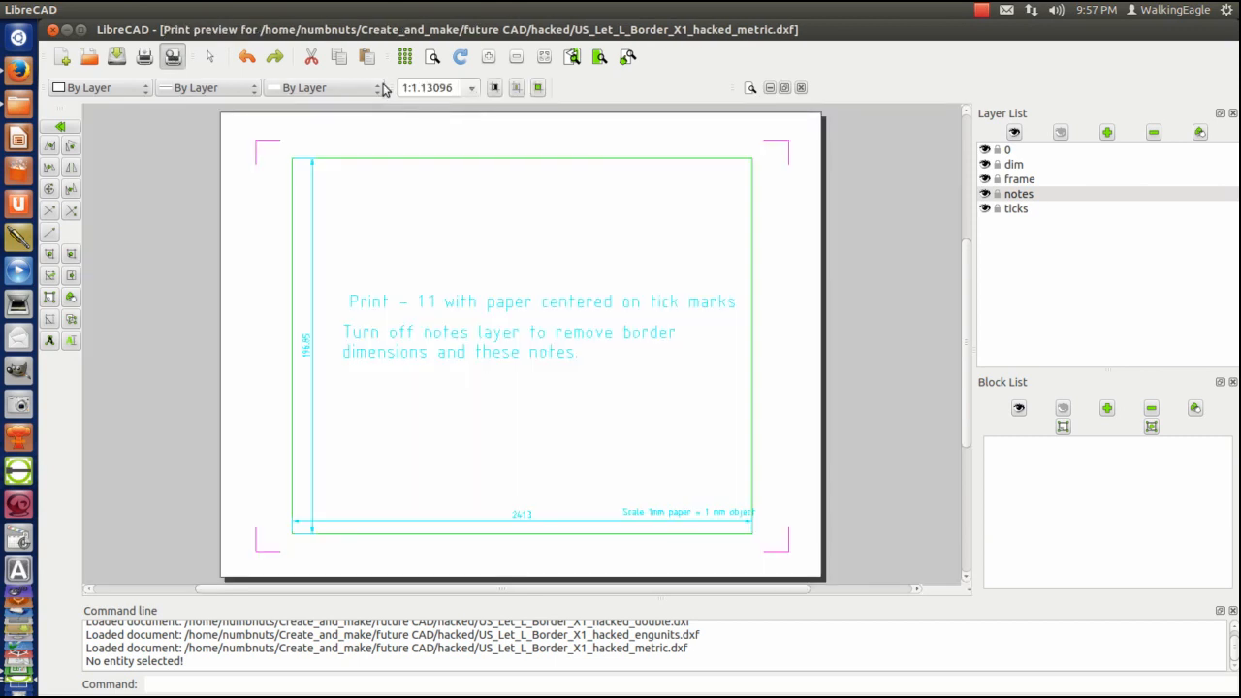
drag(458, 87, 417, 87)
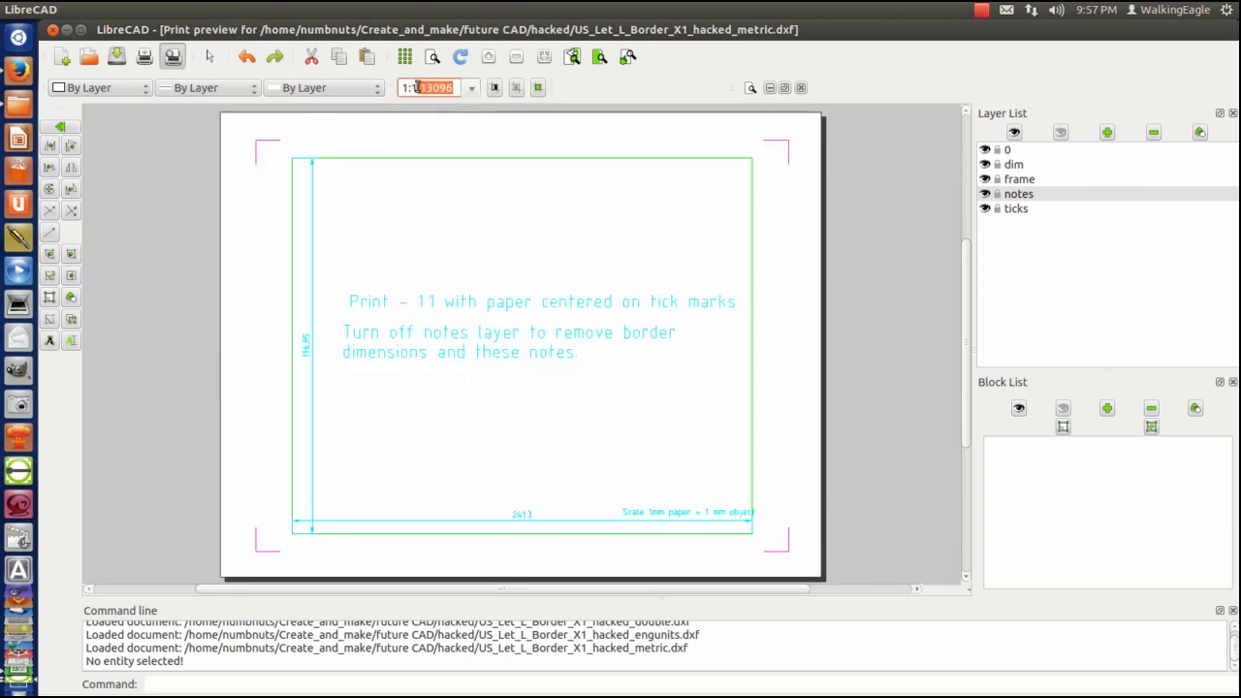
text(1)
key(Return)
click(494, 87)
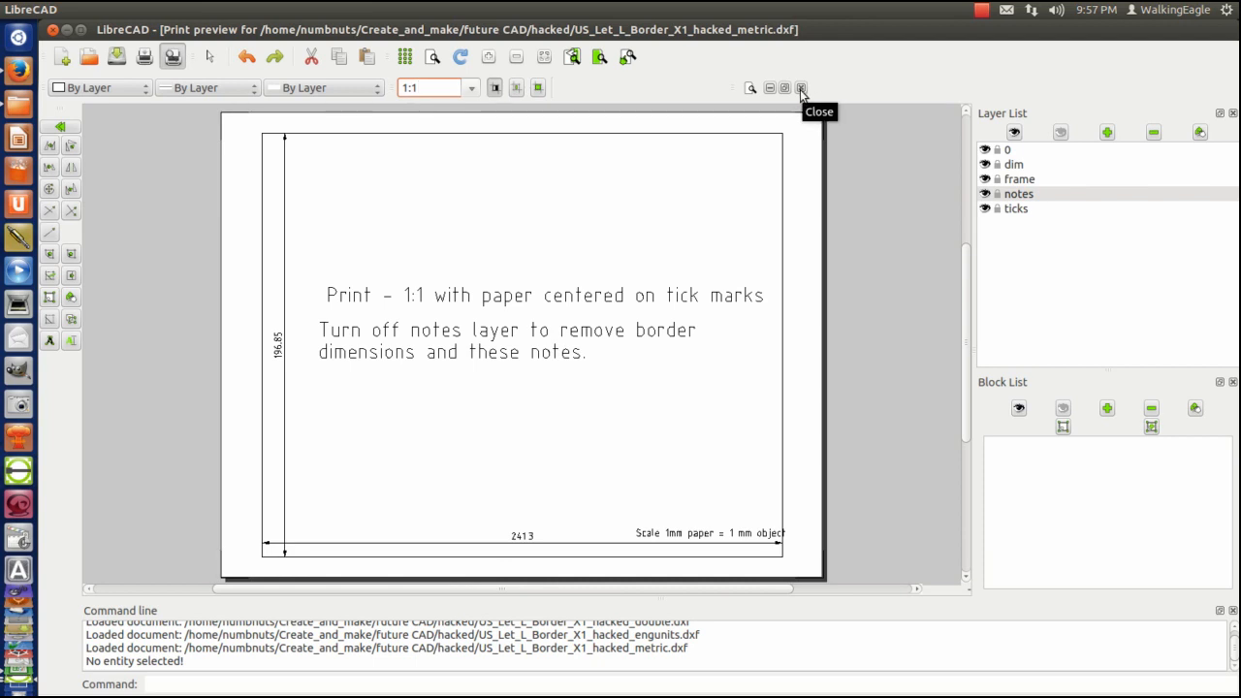
Close the print preview, and close the metric border drawing with its changes saved
click(800, 90)
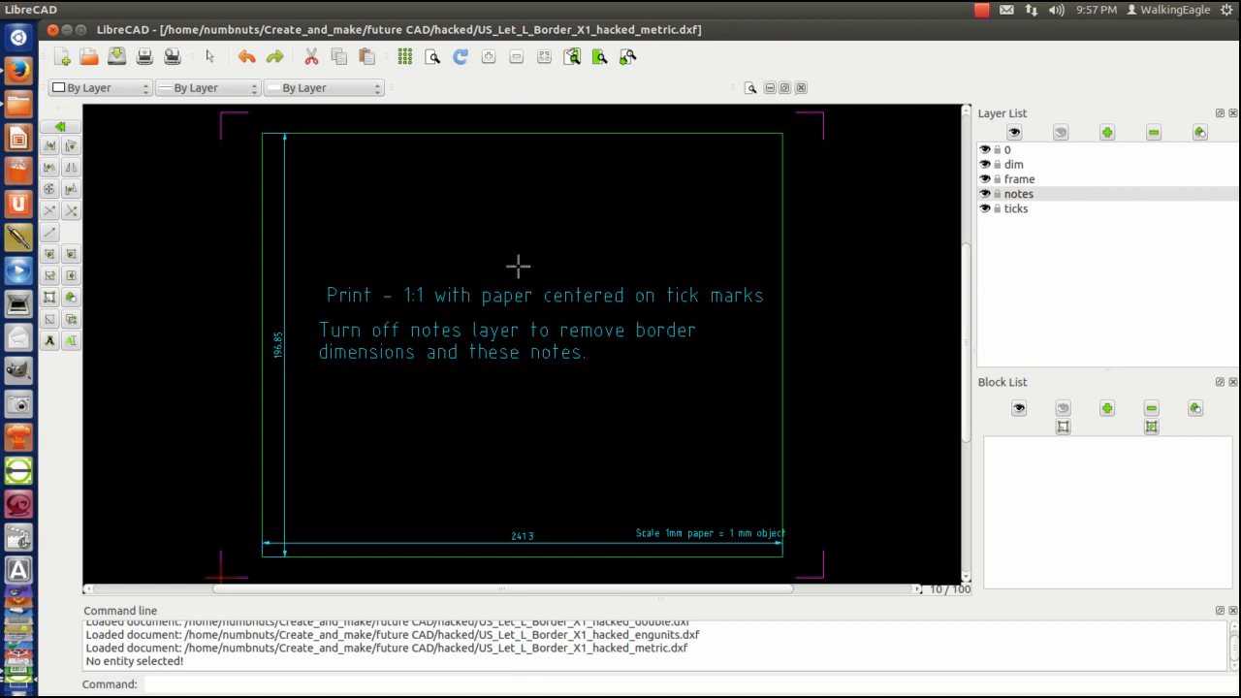
click(801, 88)
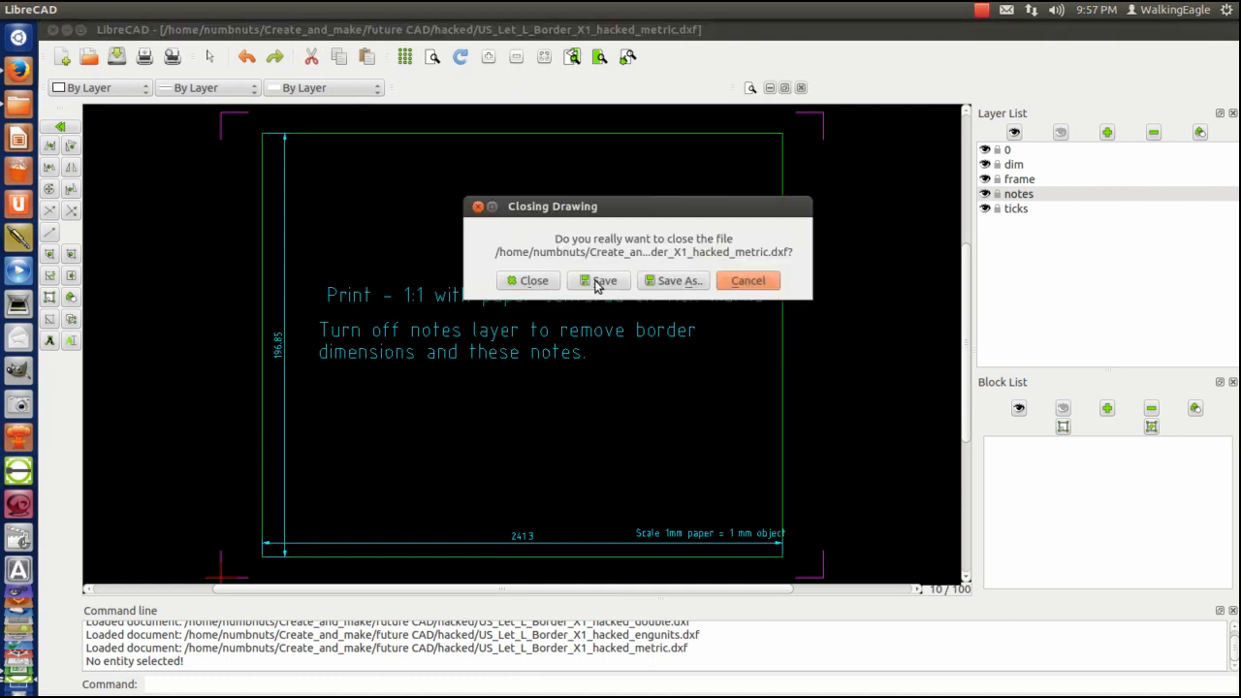
click(599, 281)
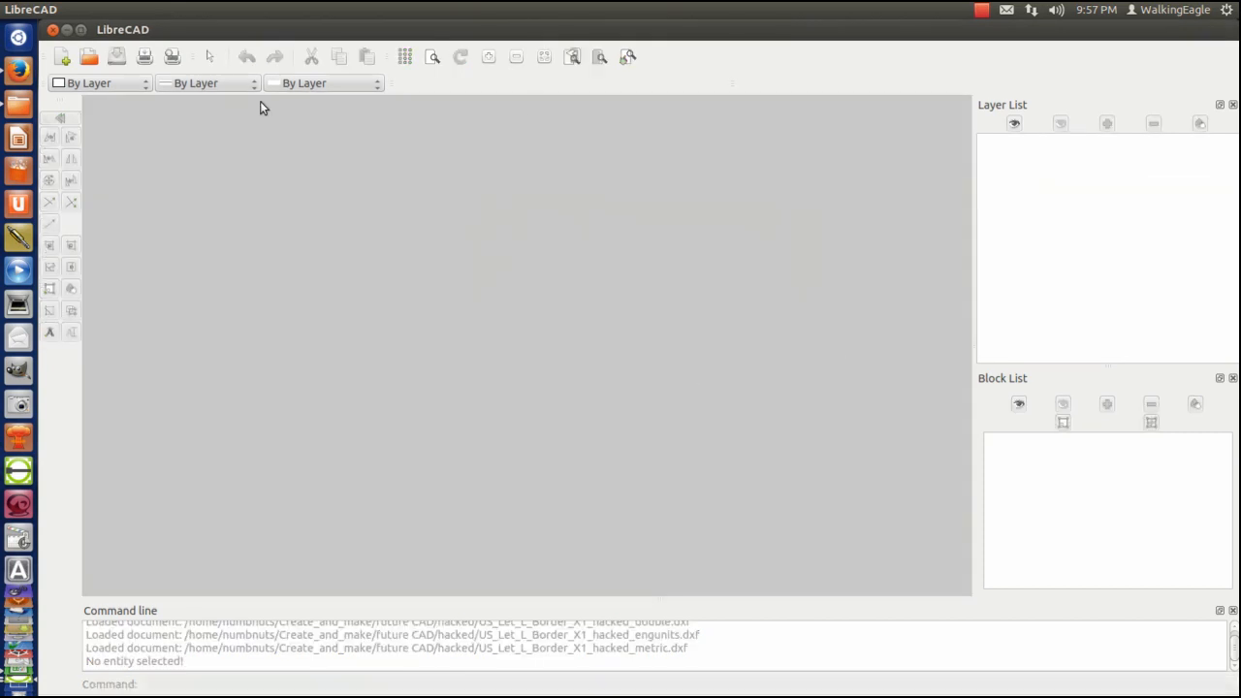
Open the drawing US_Let_L_Border_X1_hacked_metric_a4.dxf from the hacked folder
click(89, 60)
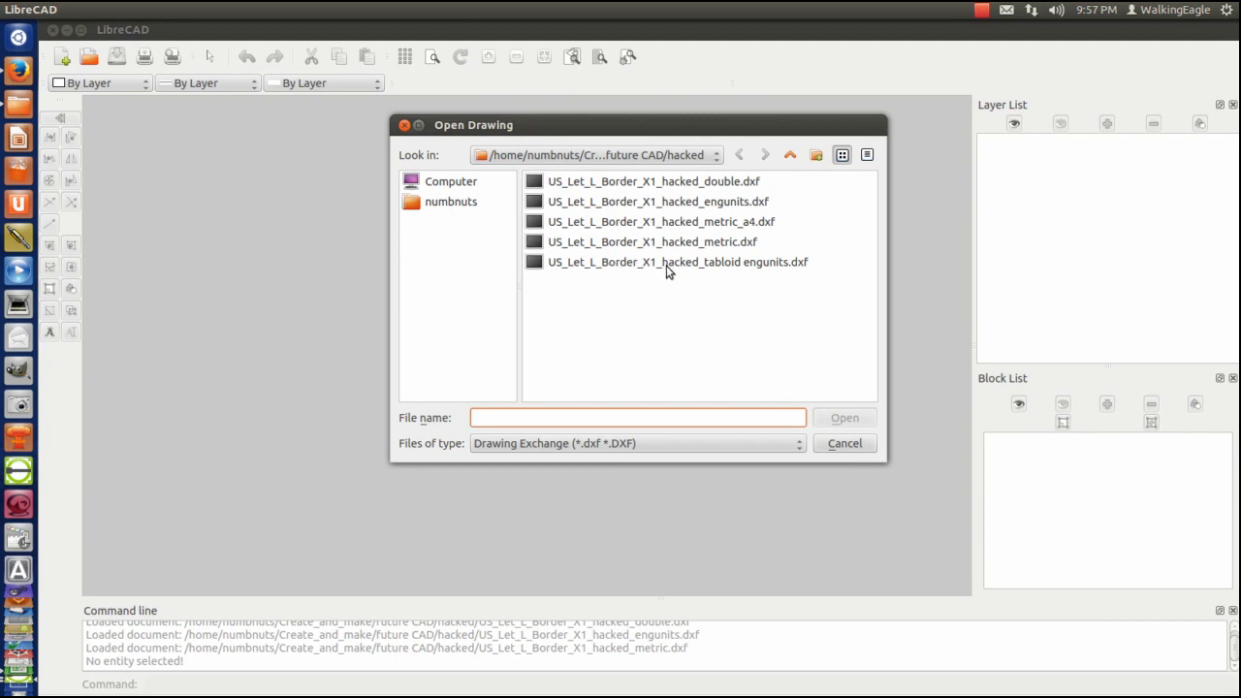
click(656, 223)
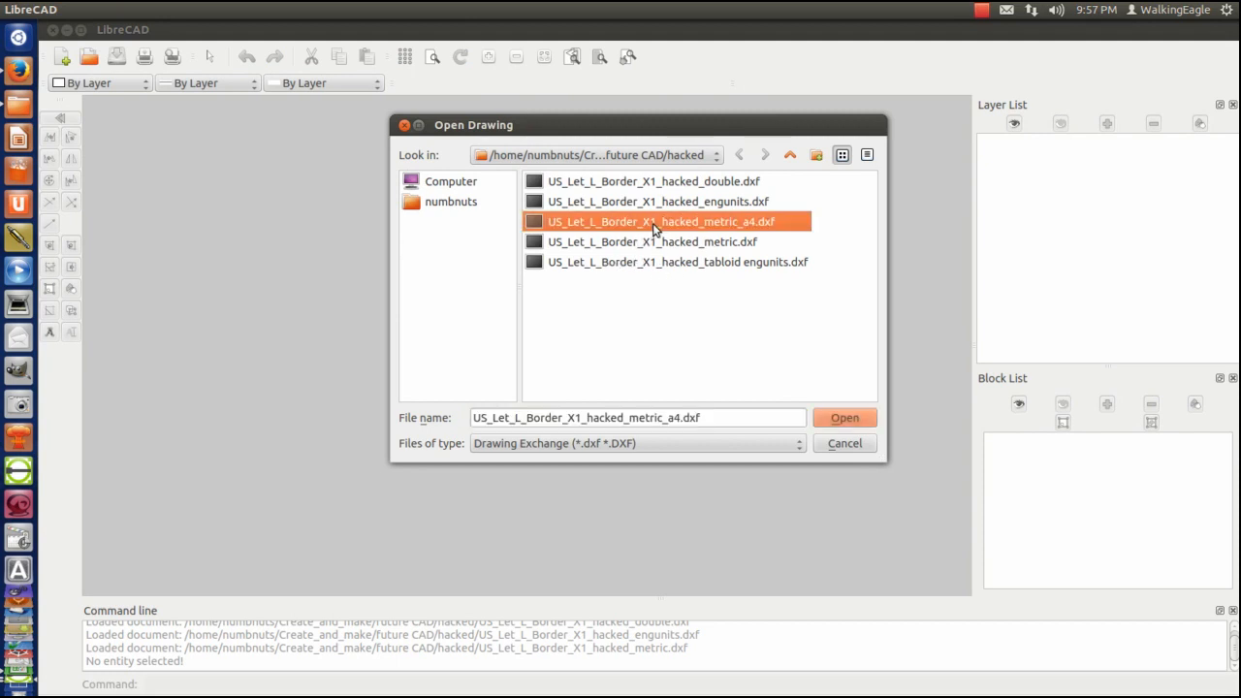
double_click(667, 223)
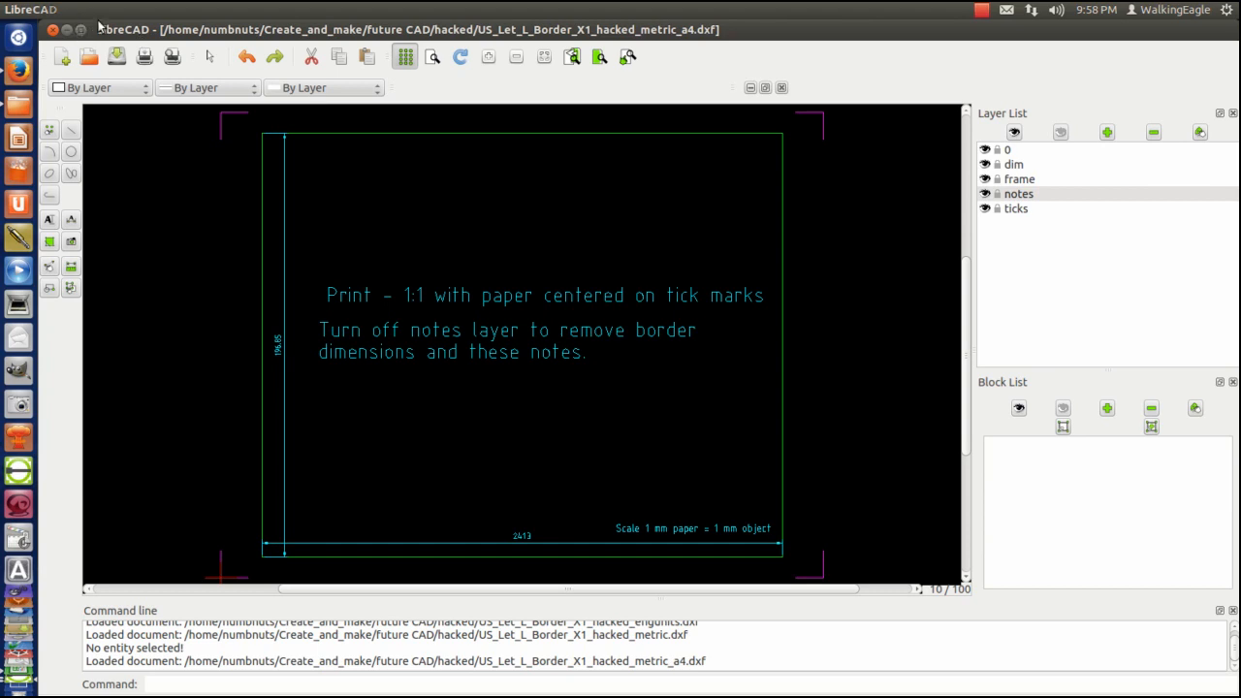
Set the current drawing's paper format to A4 in the drawing preferences
mouse_move(155, 14)
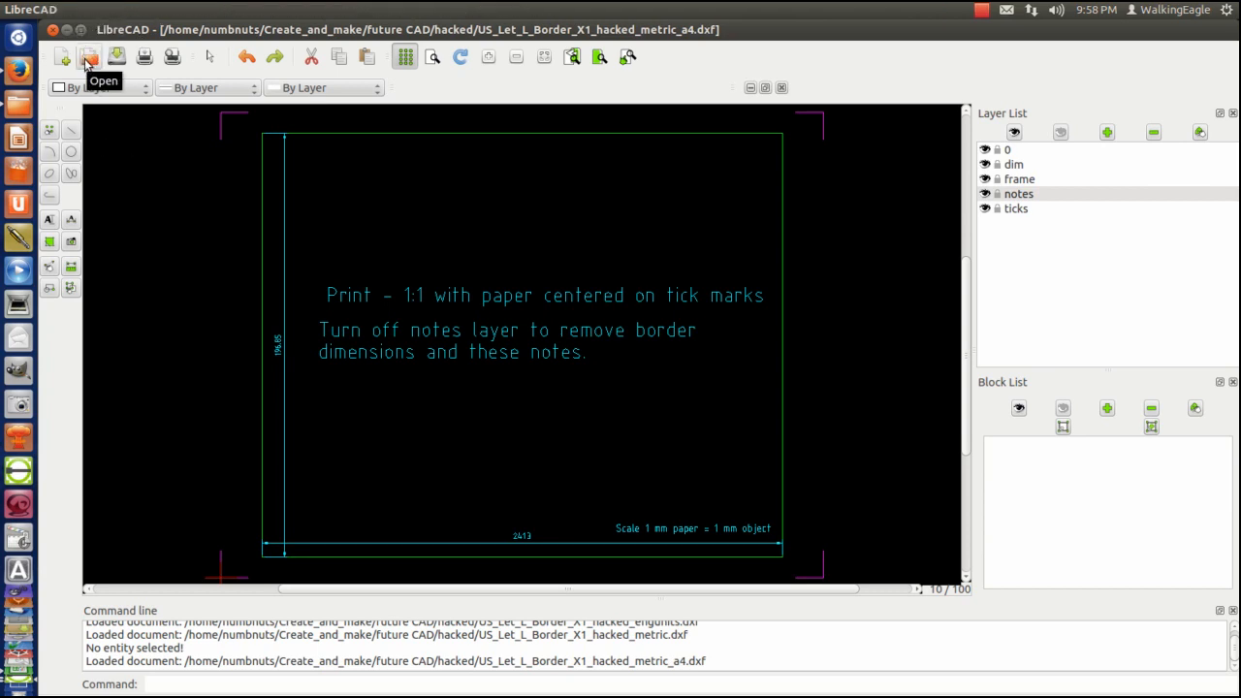
mouse_move(92, 11)
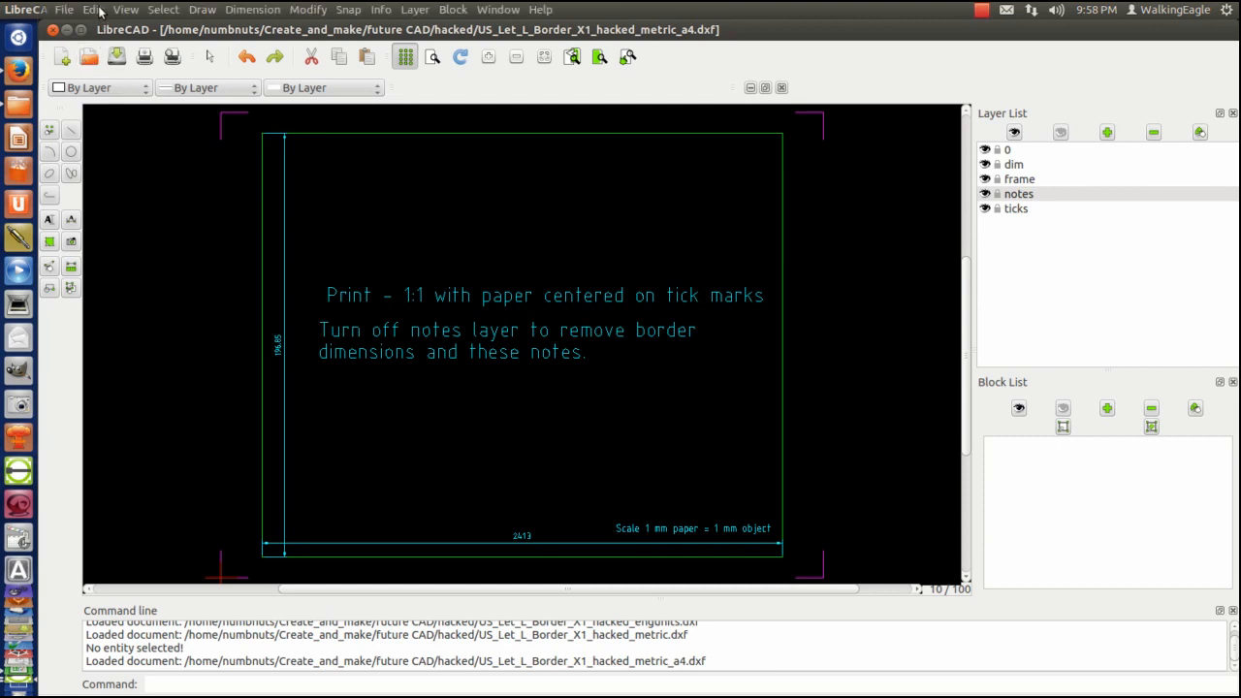
click(92, 10)
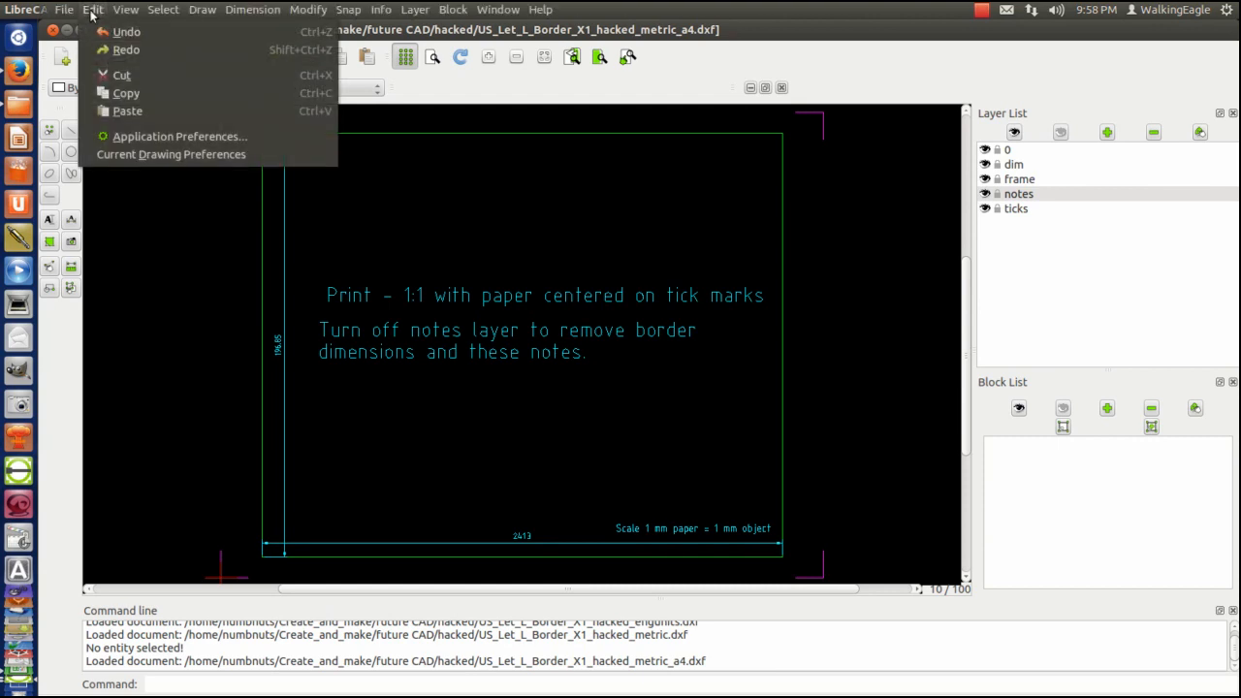
click(161, 155)
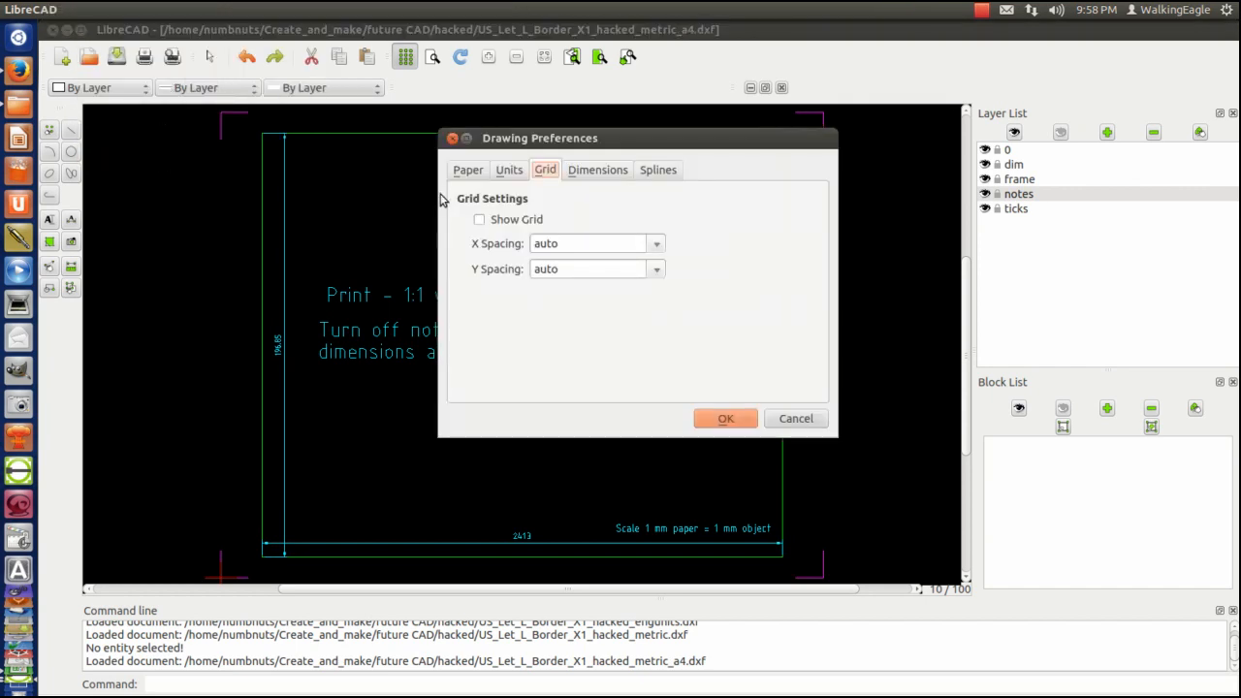
click(467, 171)
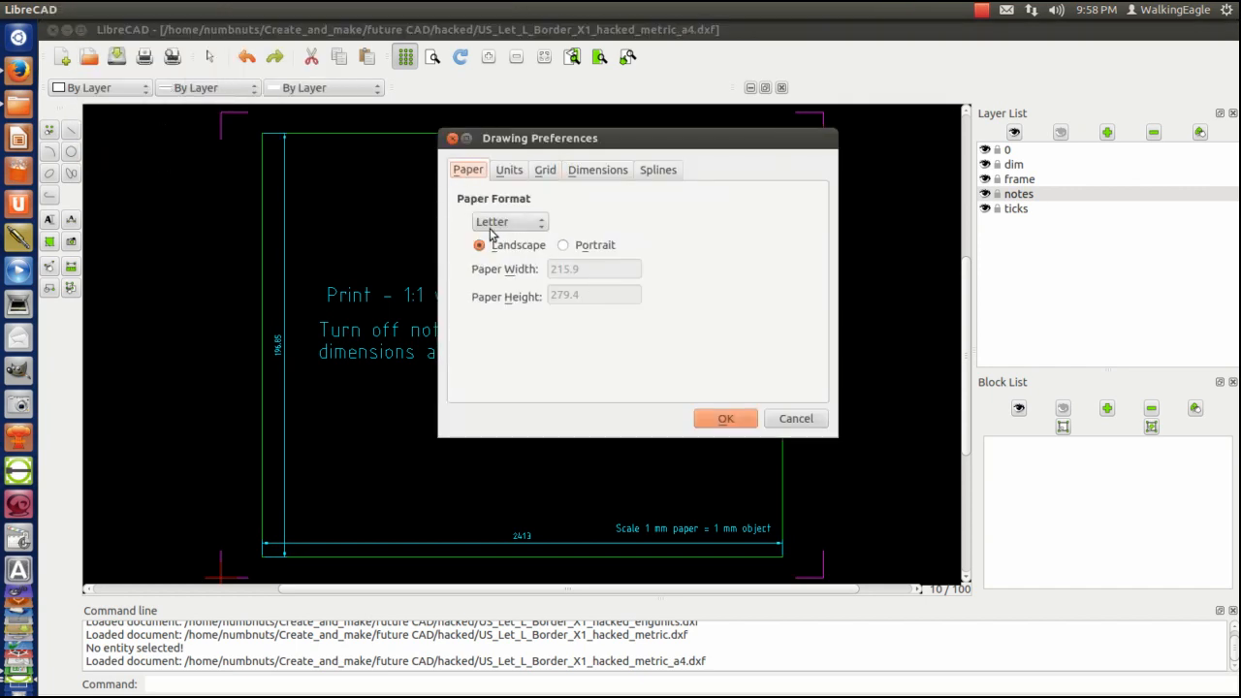
click(541, 223)
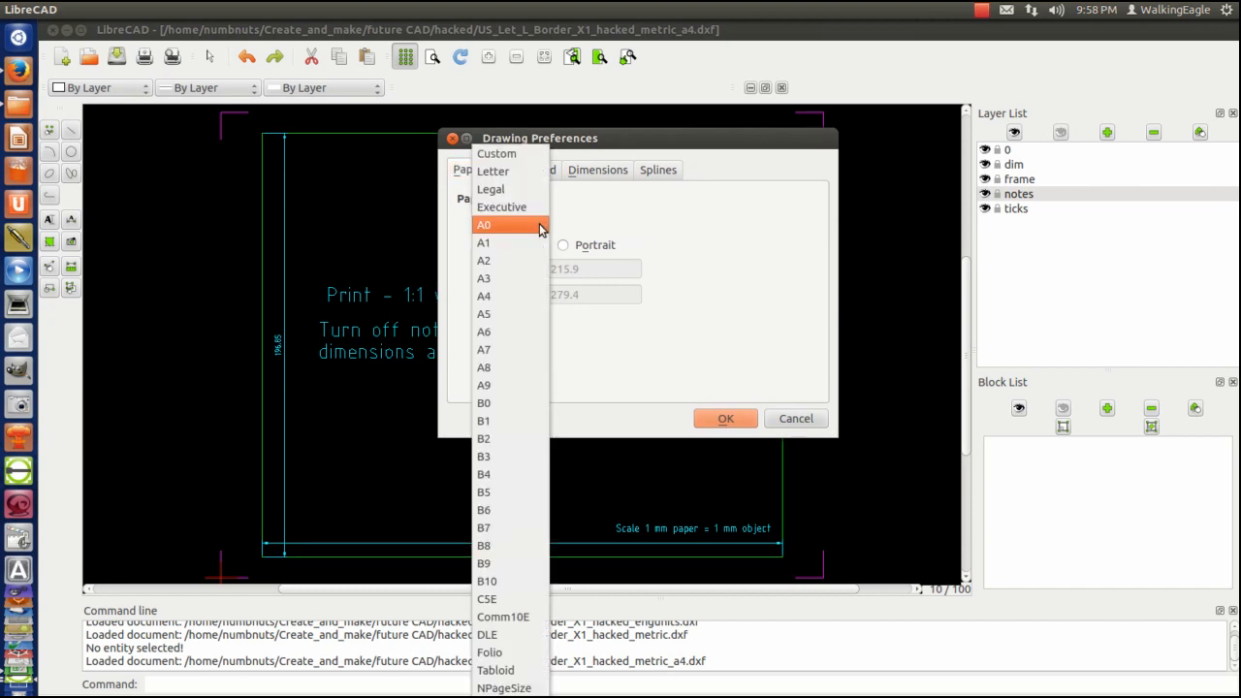
click(497, 298)
click(718, 422)
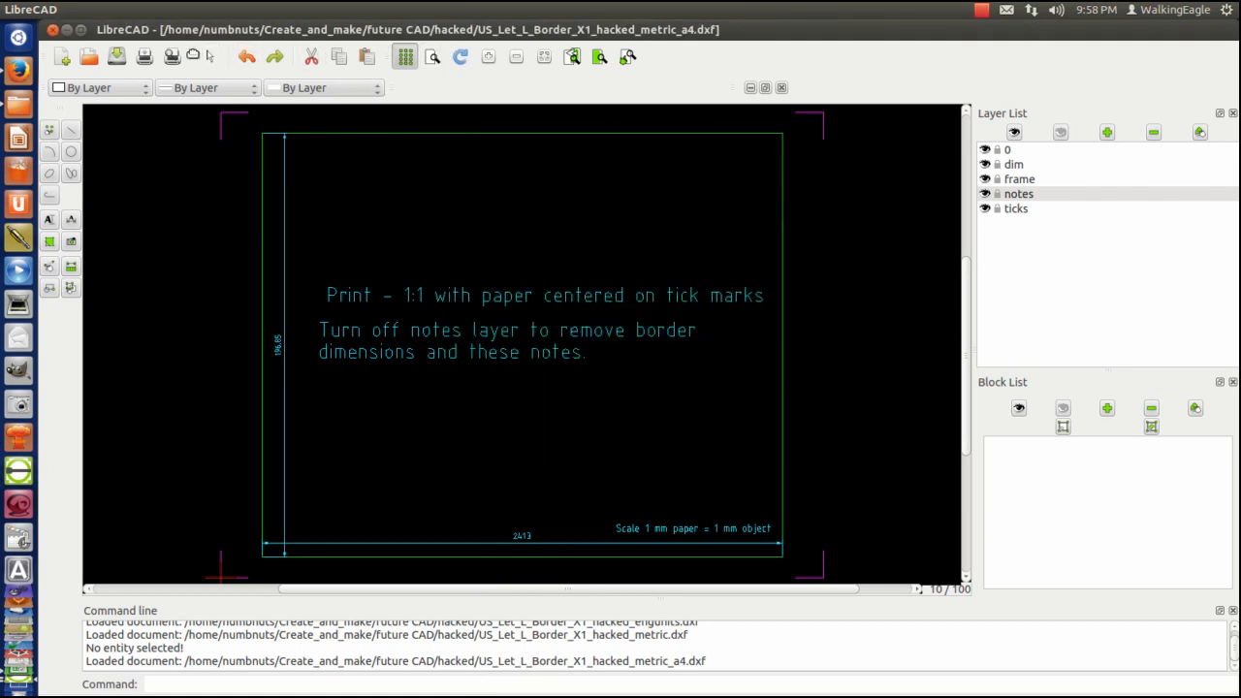
Preview the A4 print at a scale of 1:1, switching black-and-white display on and off, and close the preview
click(172, 56)
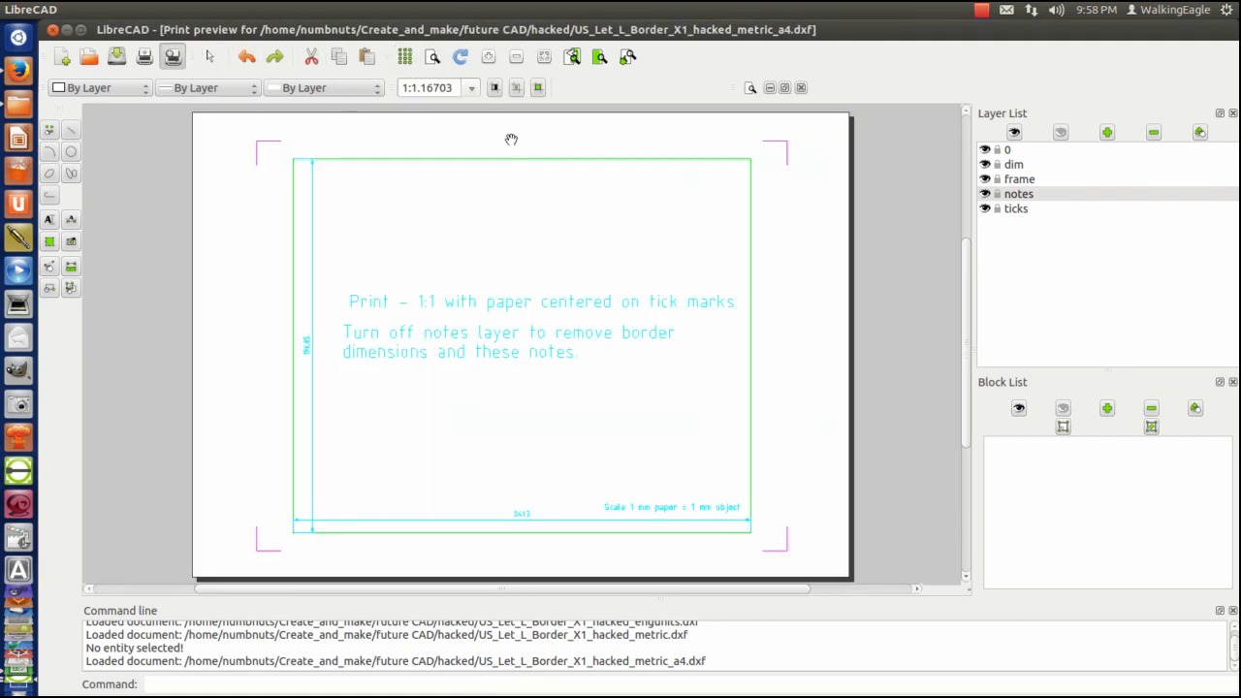
drag(454, 87, 416, 87)
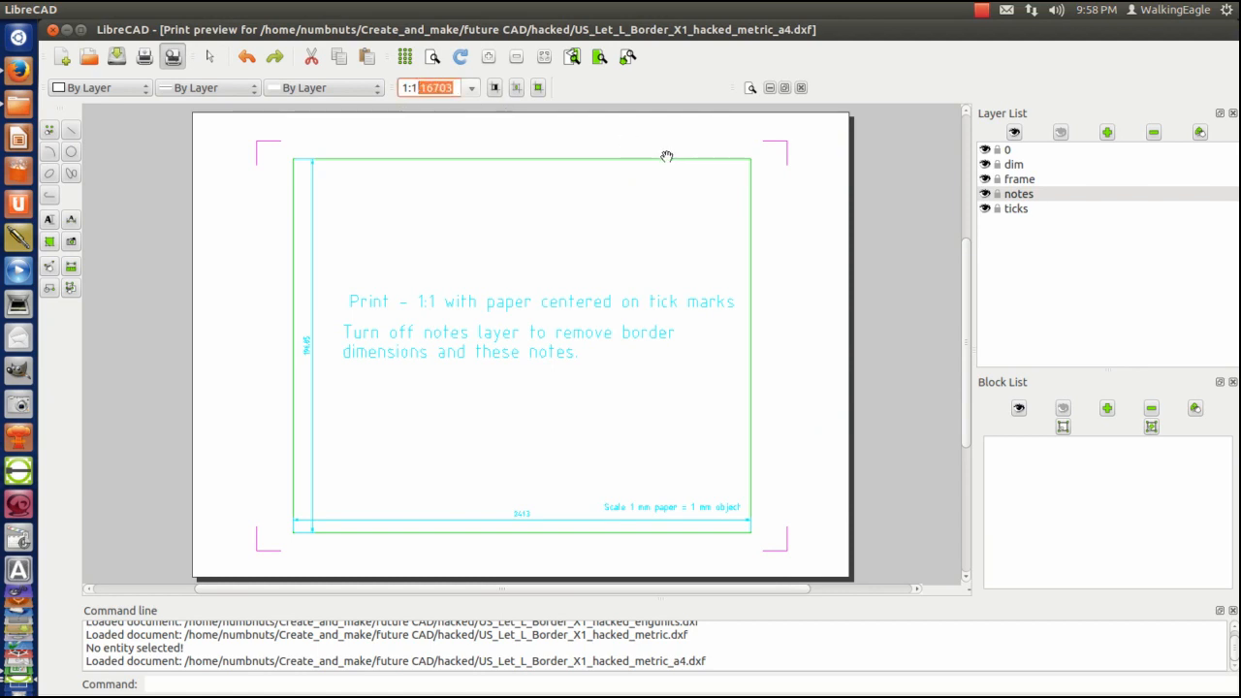
key(BackSpace)
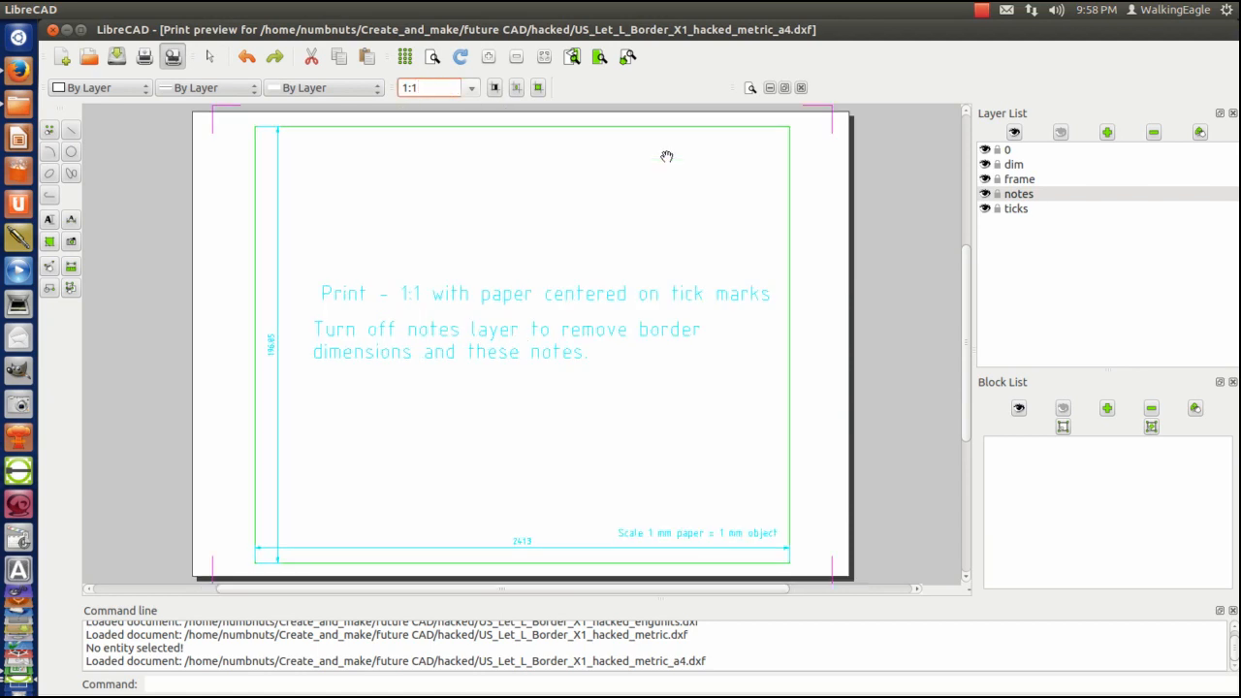
click(493, 88)
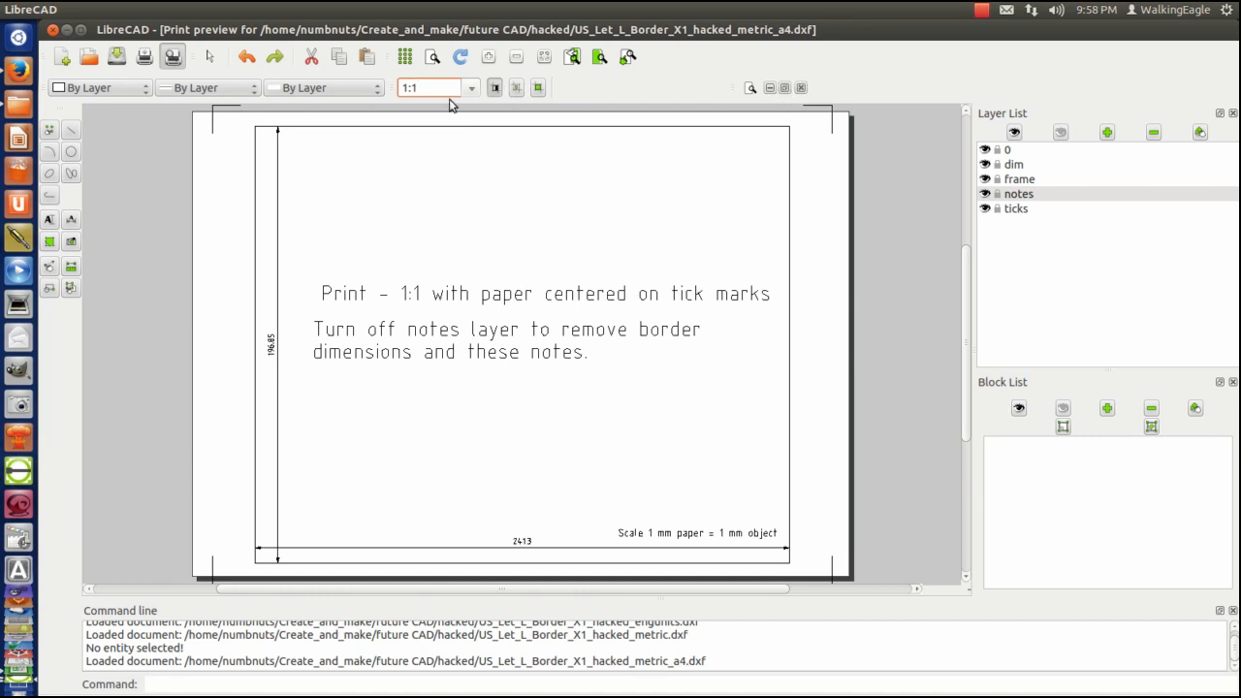
click(494, 88)
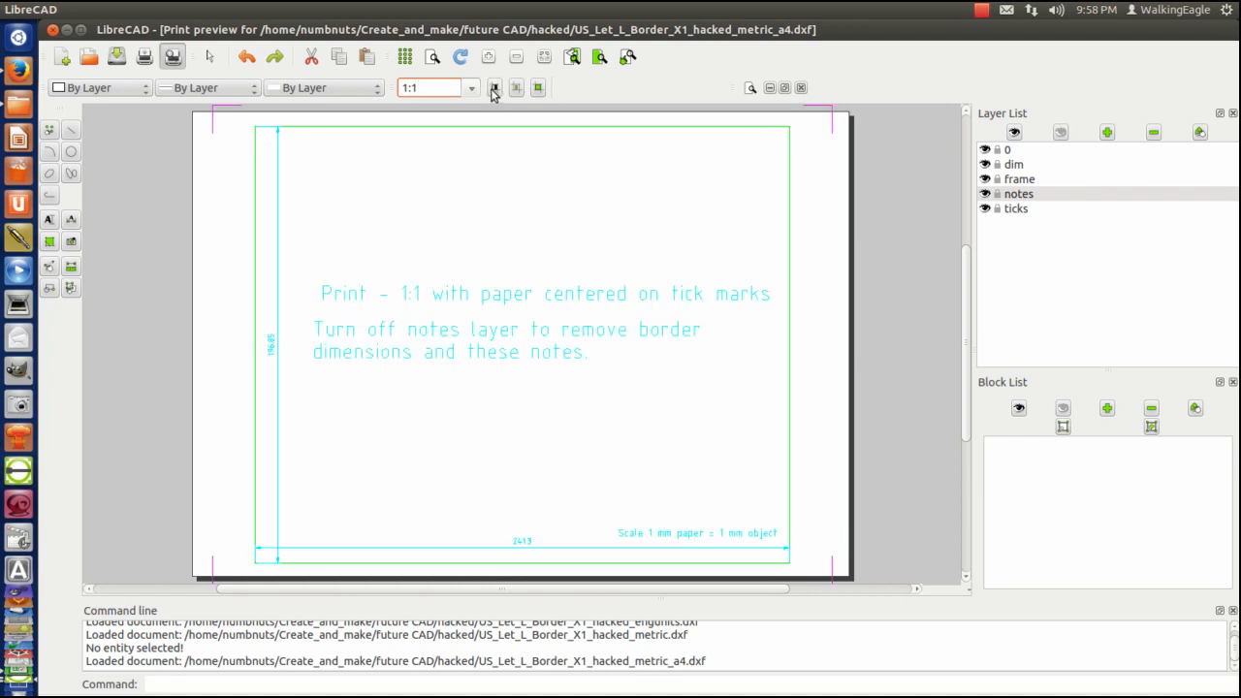
click(801, 87)
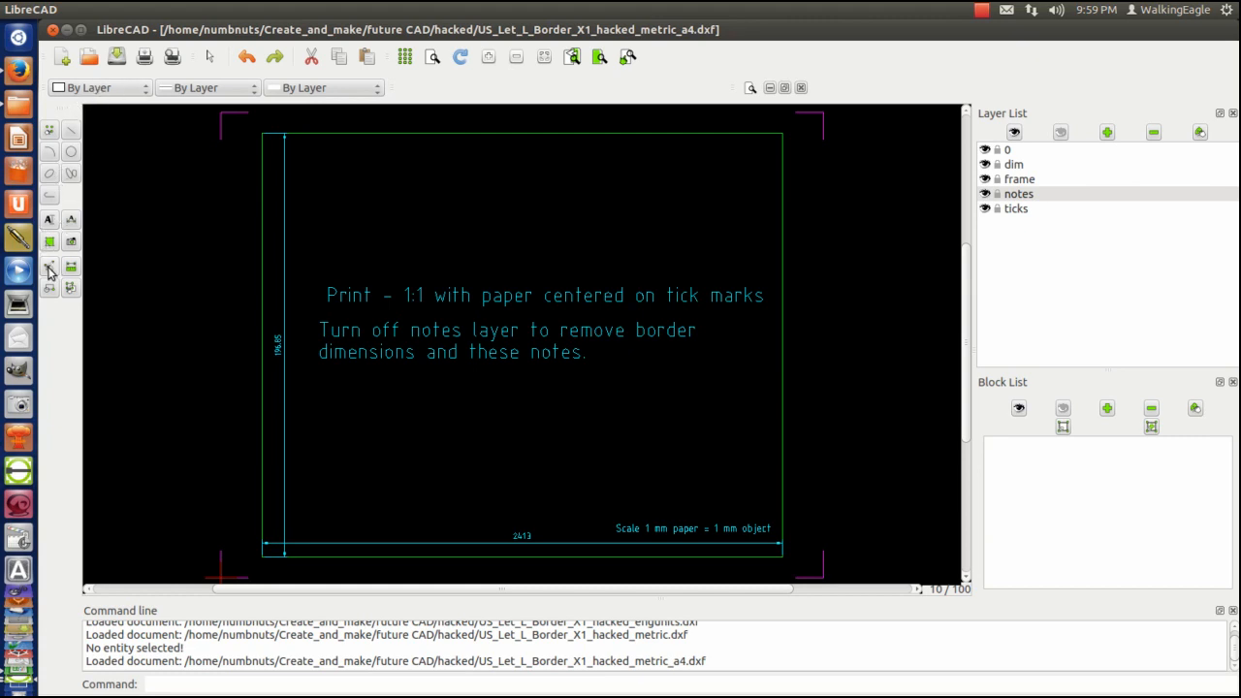
Start a parallel line and set its offset distance to 210
click(69, 133)
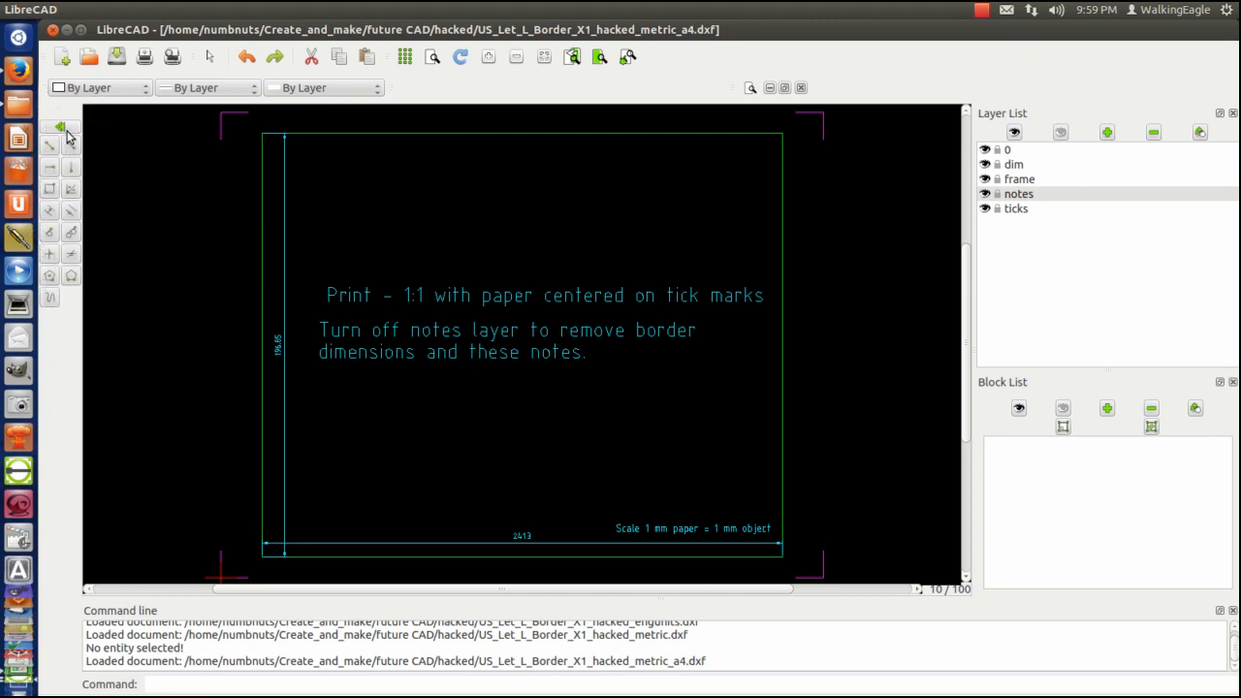
click(48, 213)
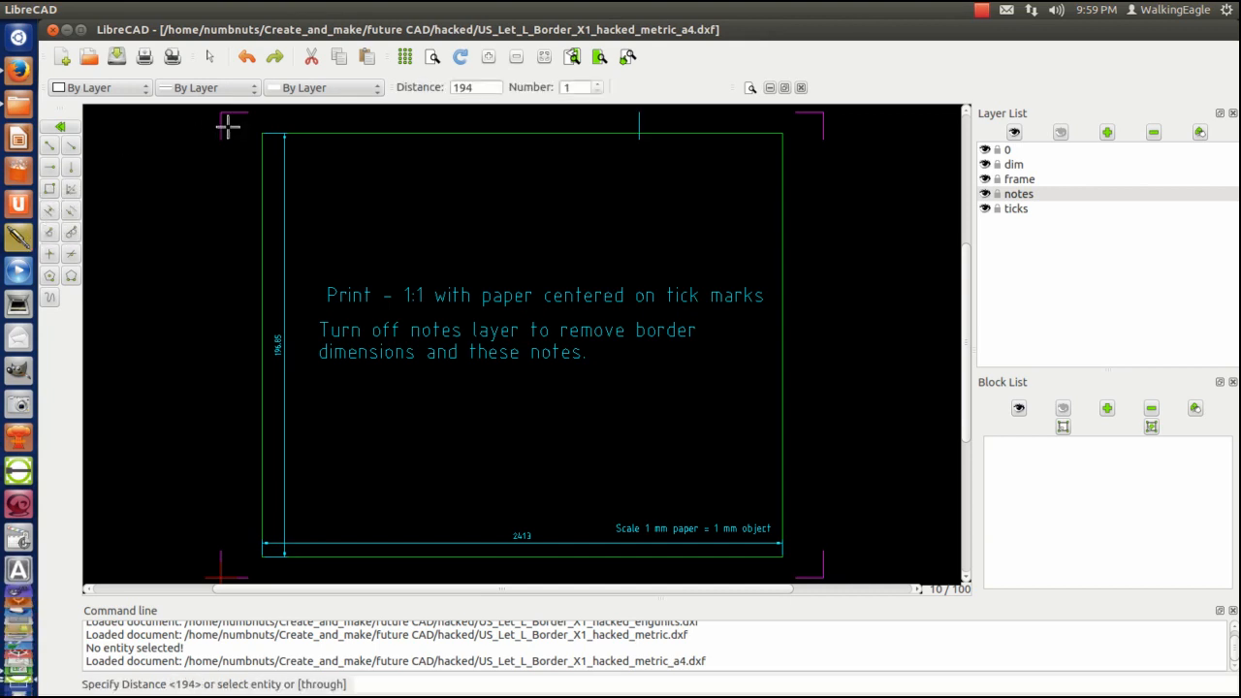
double_click(474, 87)
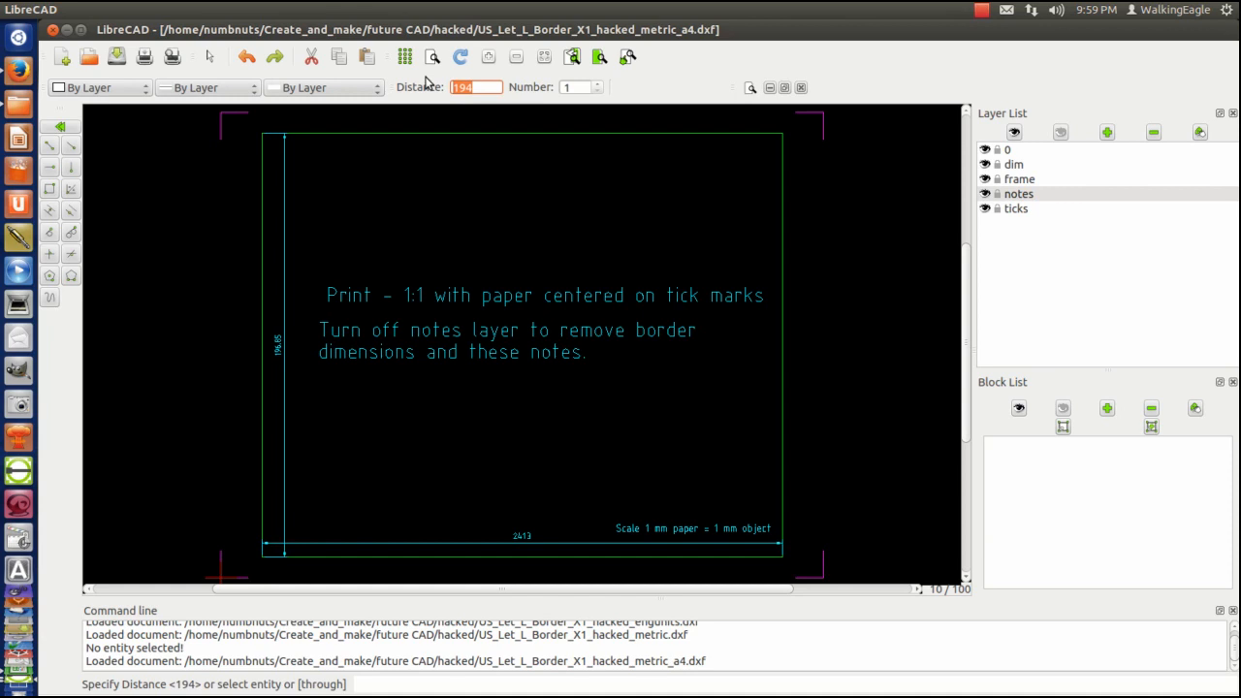
text(210)
key(Return)
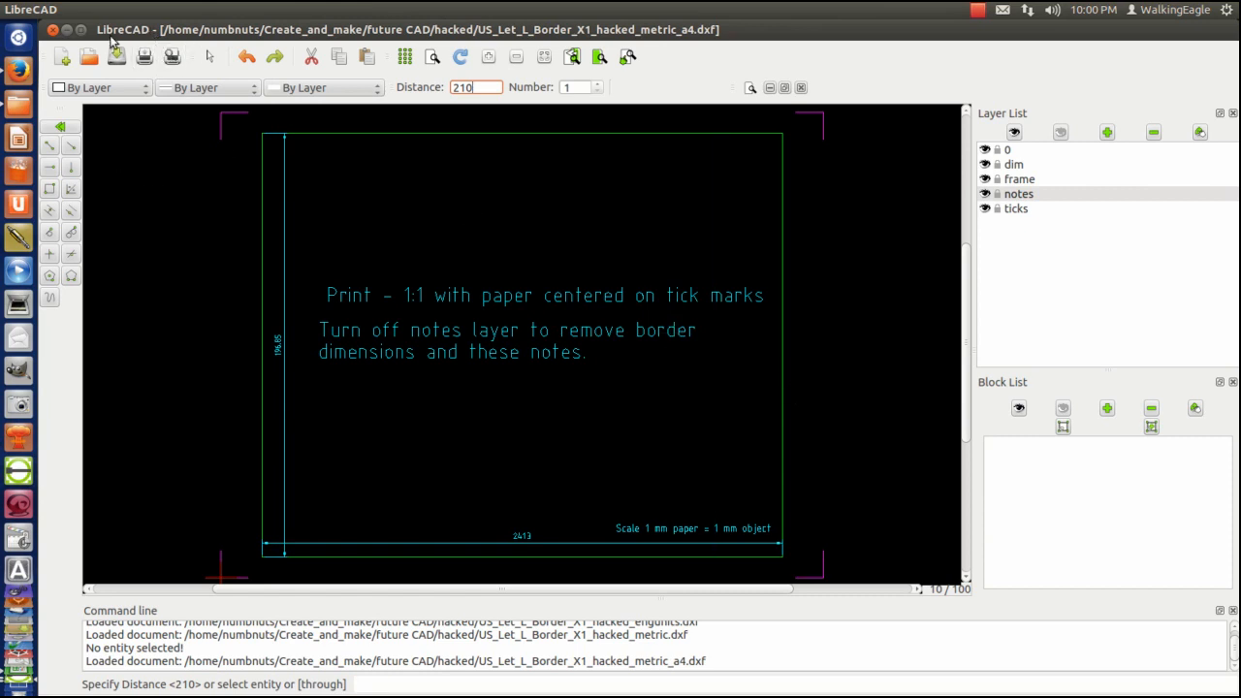
Open the drawing US_Let_L_Border_X1_hacked_tabloid engunits.dxf
click(88, 61)
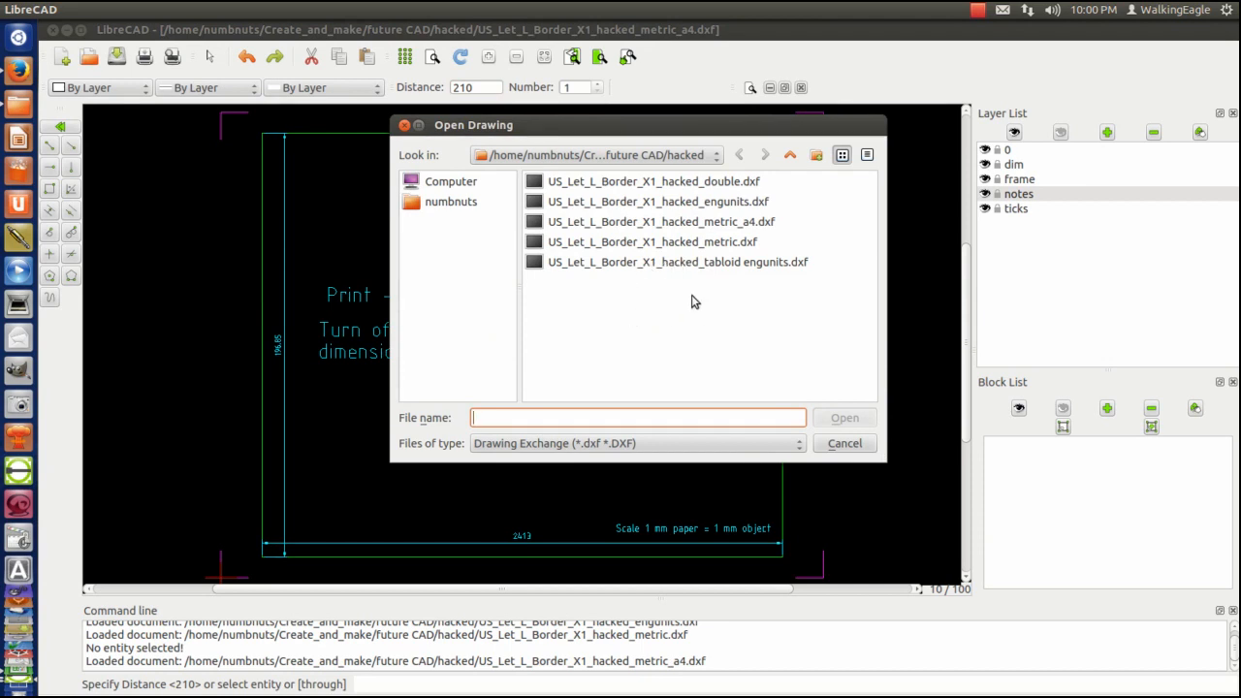
click(666, 270)
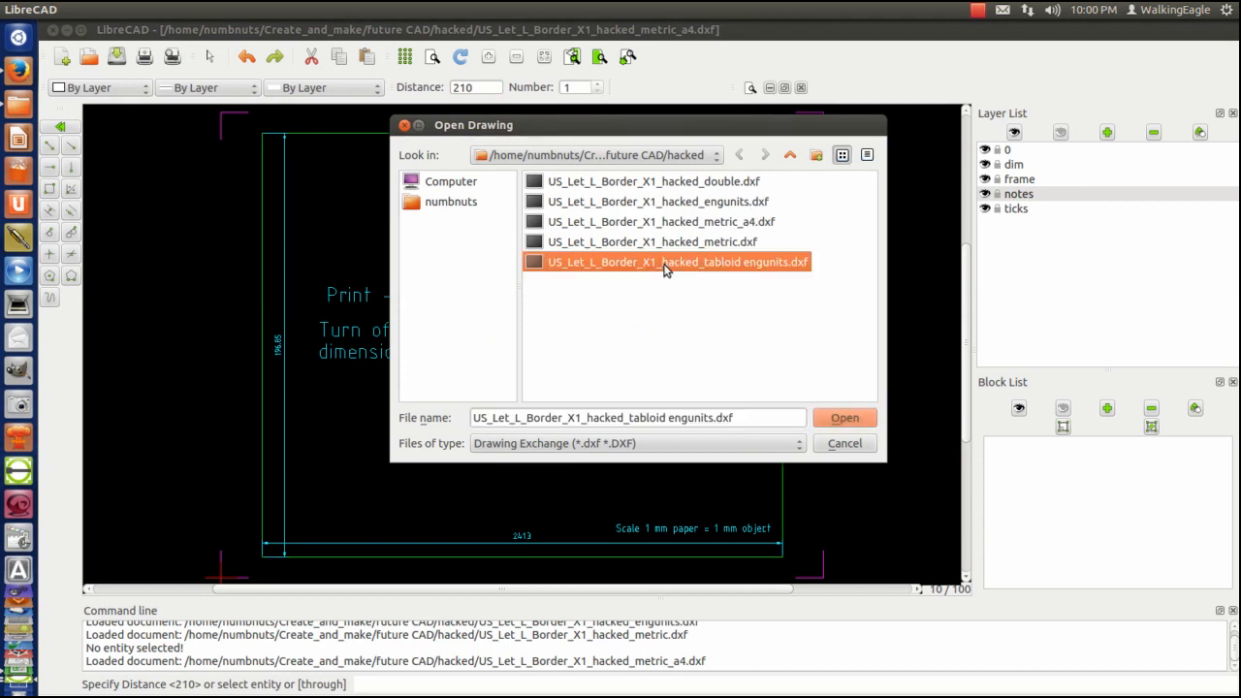
click(842, 420)
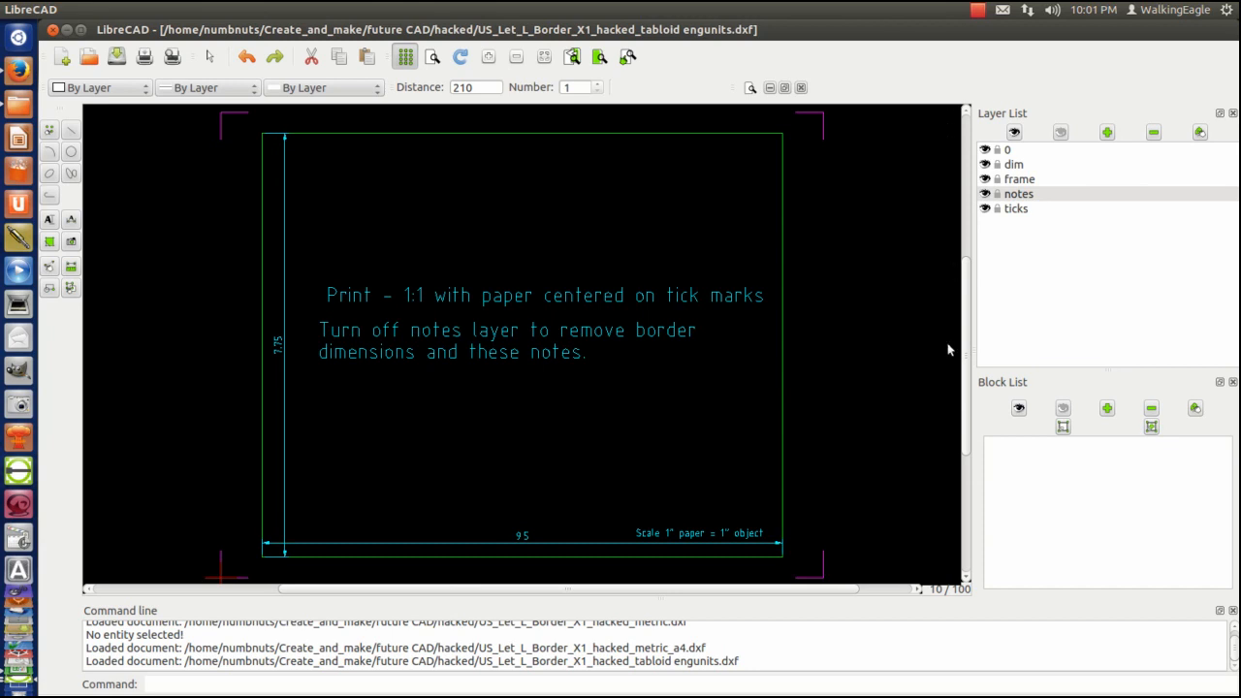
Copy the frame's top line and both upper corner tick marks upward, from the lower-left tick corner to the upper-left one, keeping the original
scroll(515, 237, down, 4)
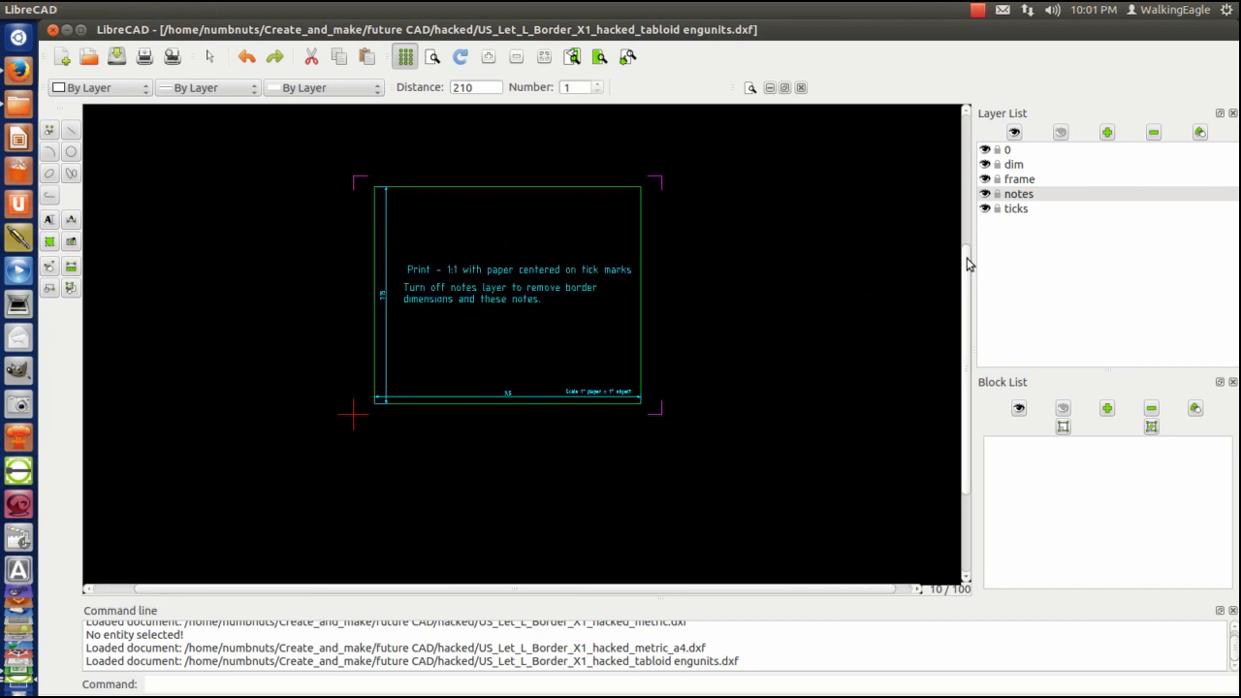
drag(966, 272, 964, 222)
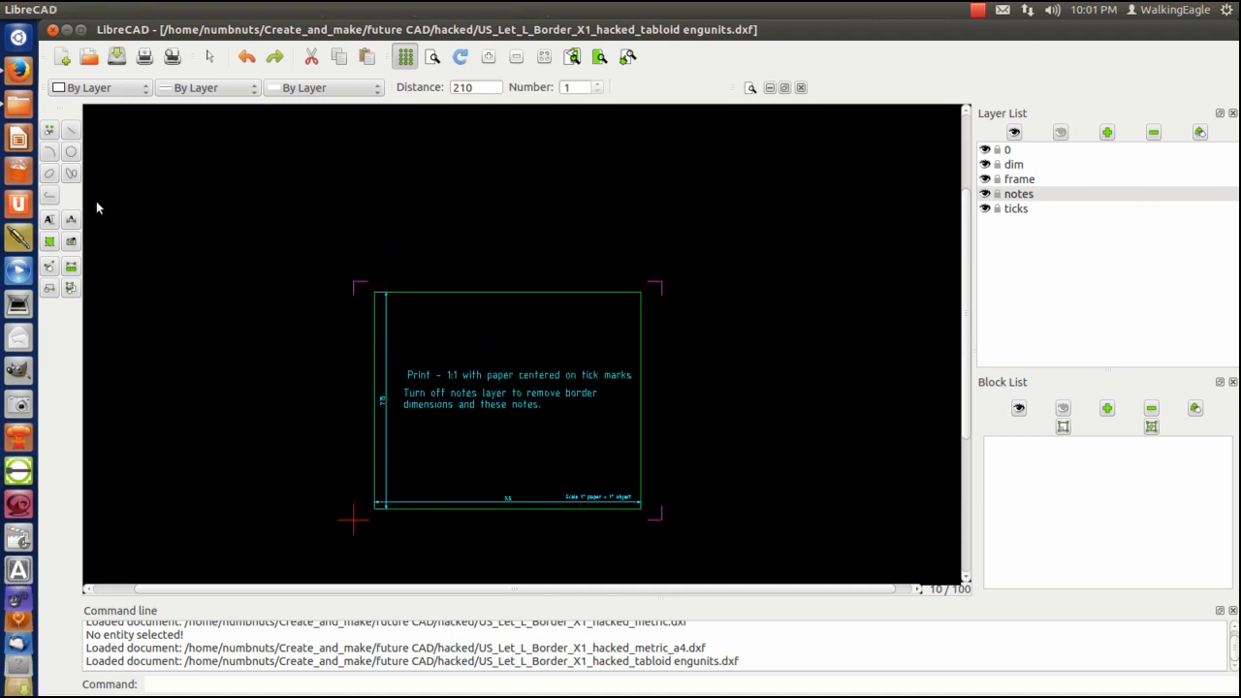
click(49, 268)
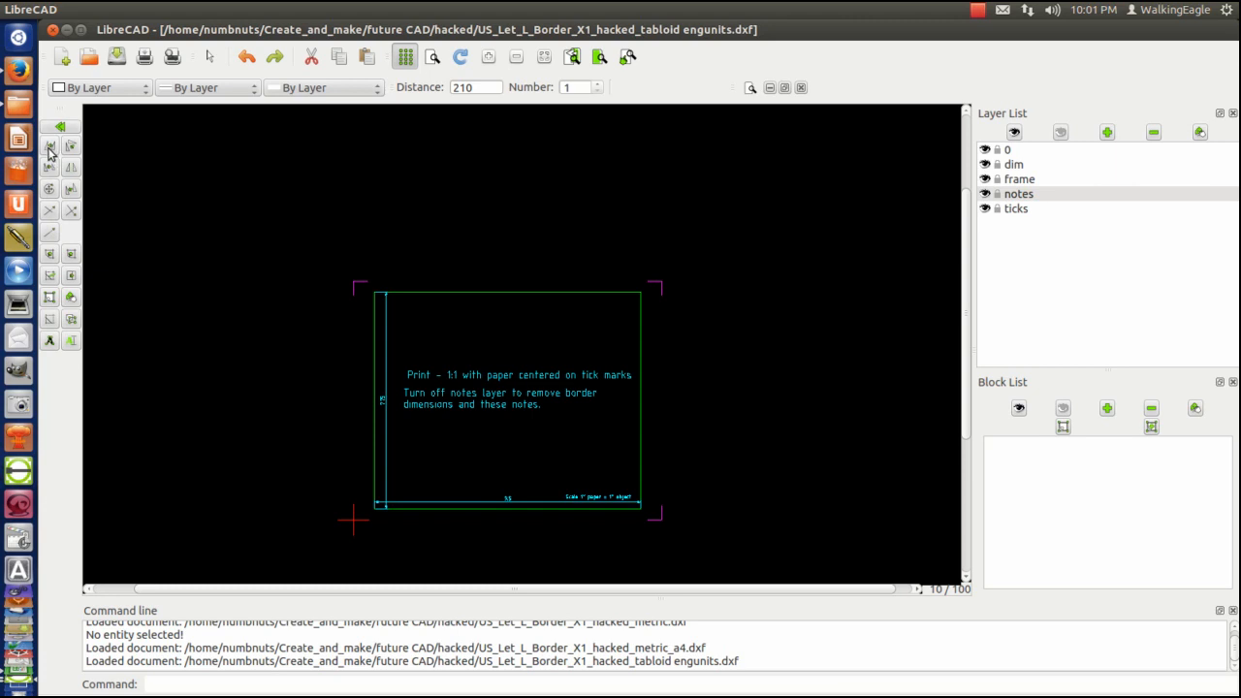
click(48, 147)
click(362, 281)
click(489, 291)
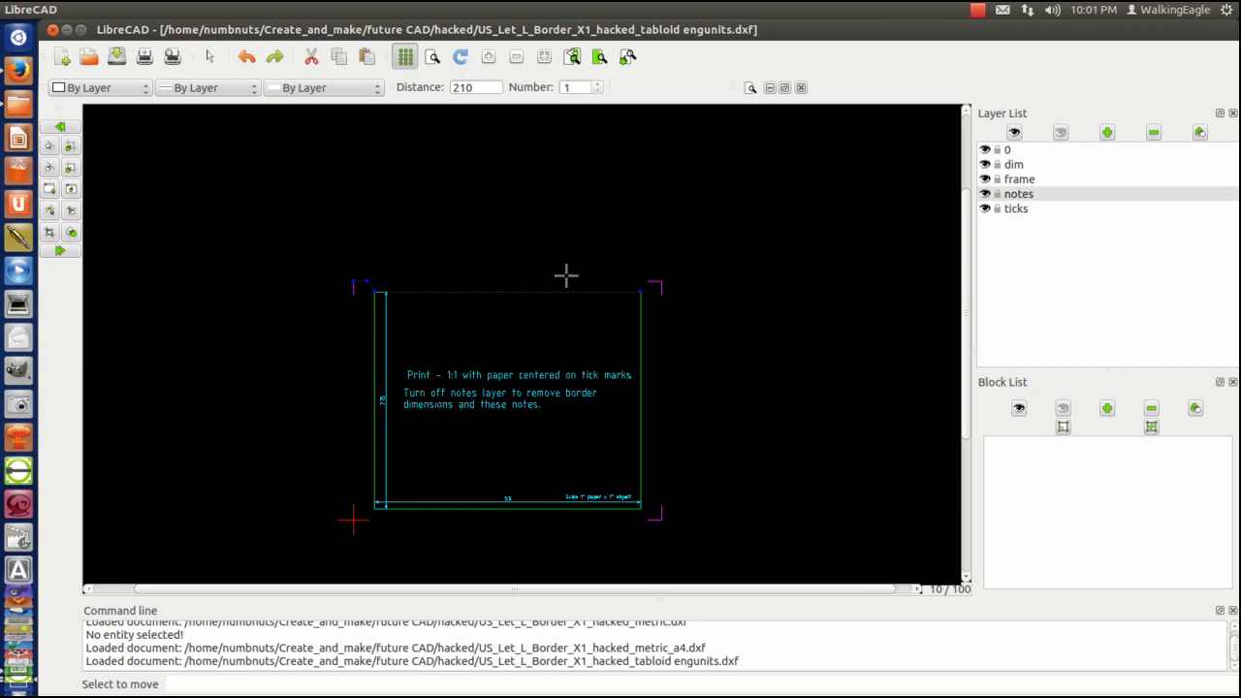
click(647, 281)
click(59, 250)
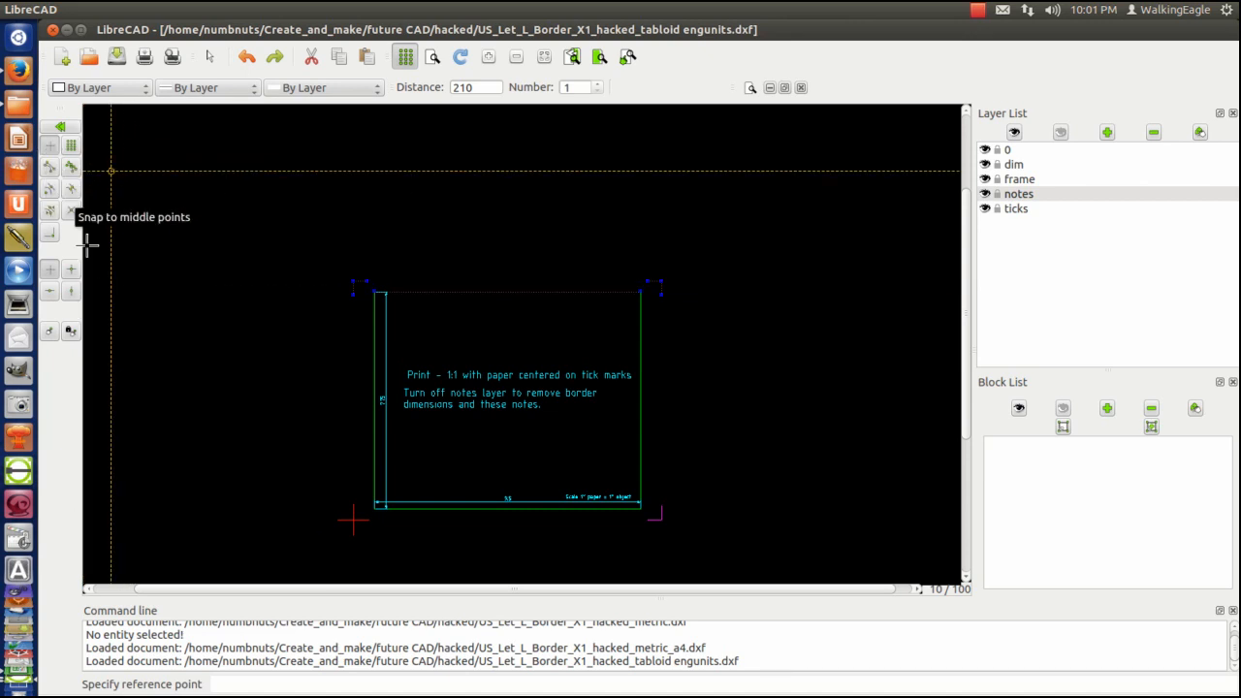
click(351, 518)
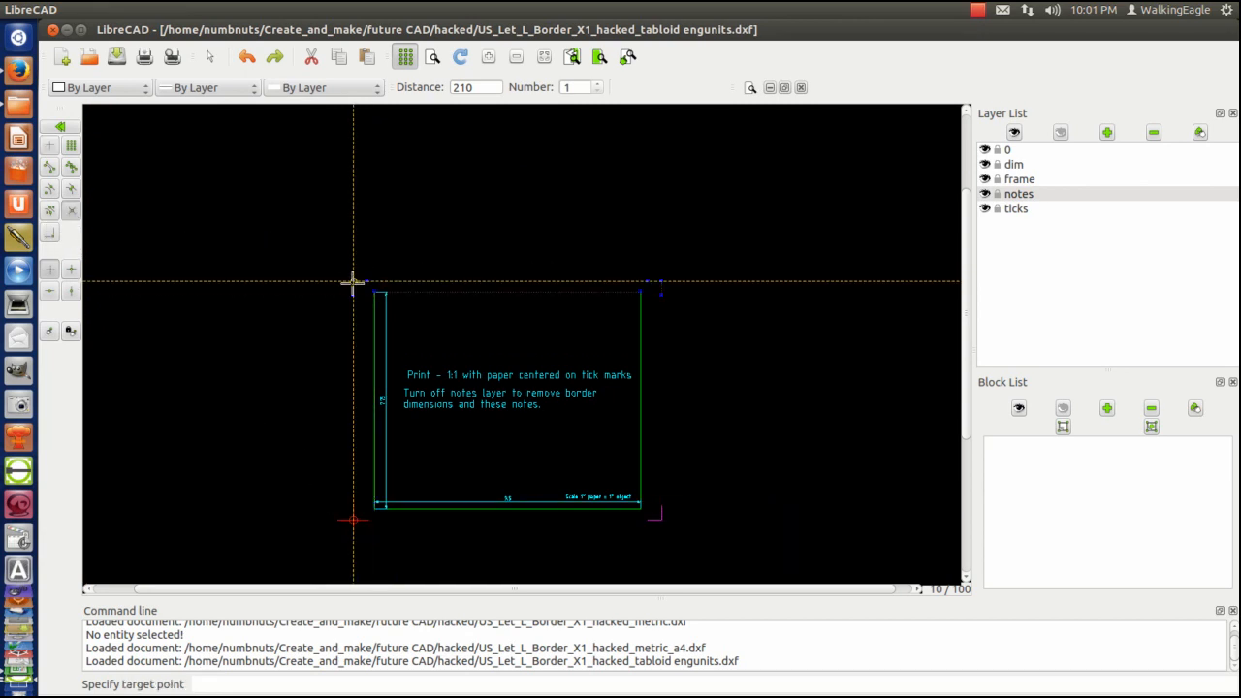
click(353, 282)
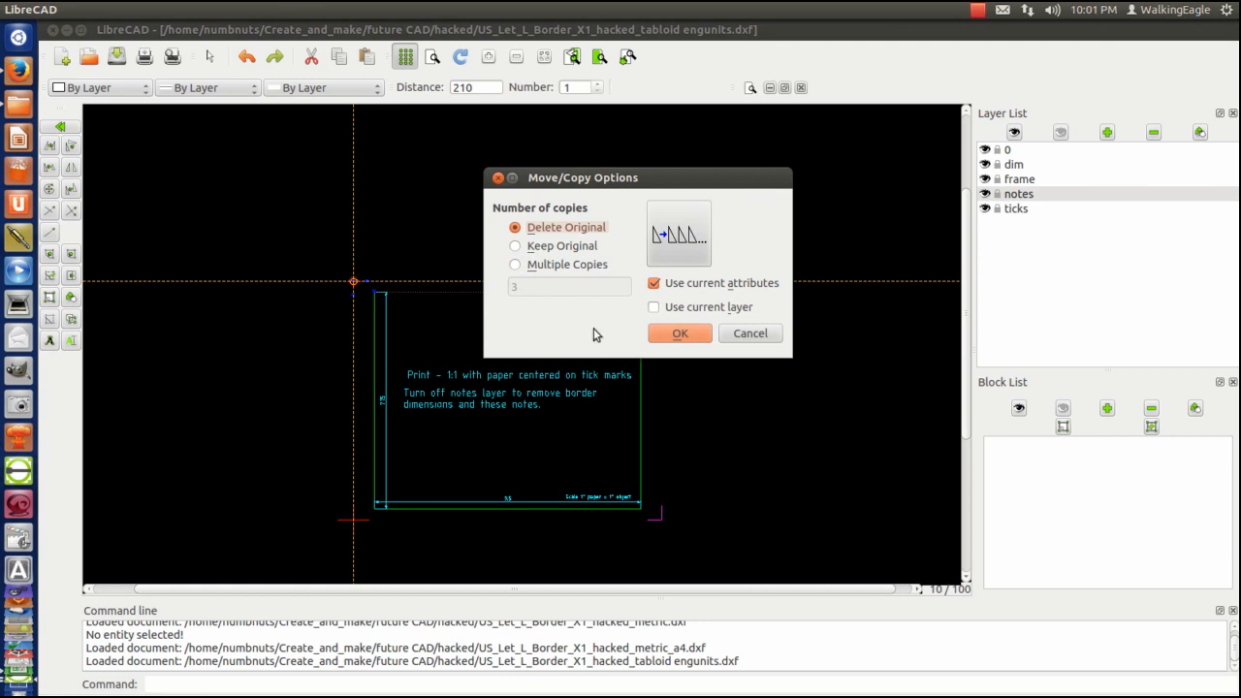
click(515, 247)
click(678, 335)
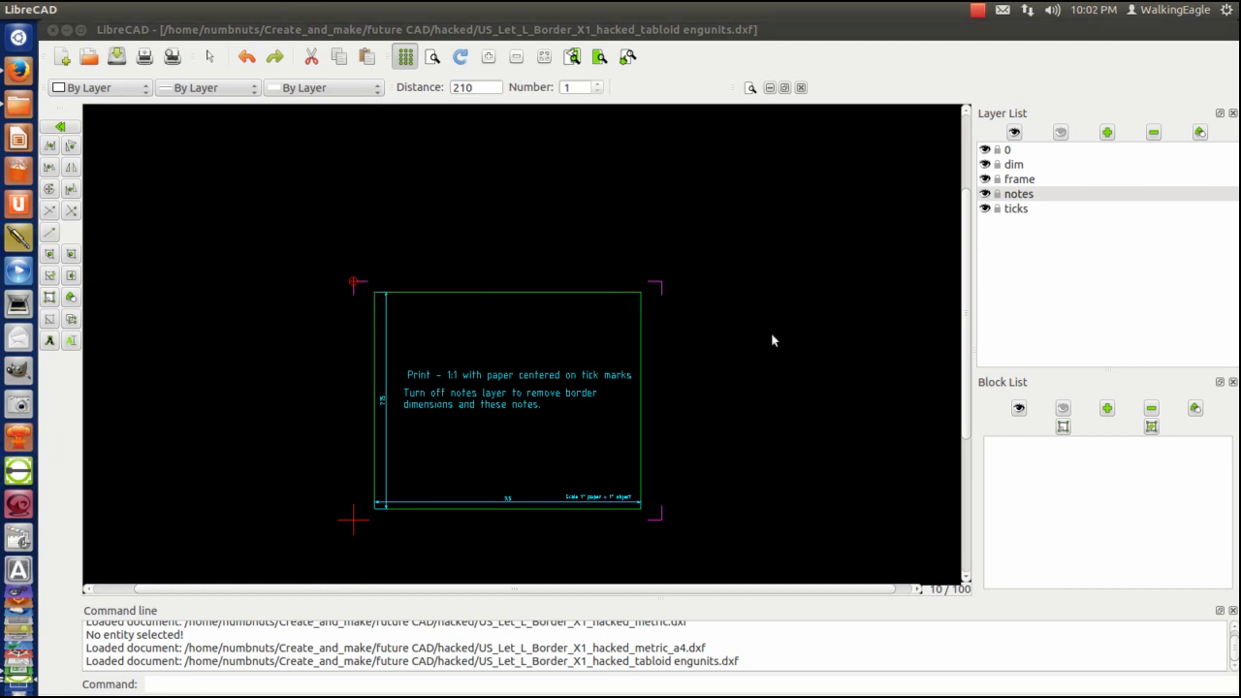
scroll(682, 231, down, 2)
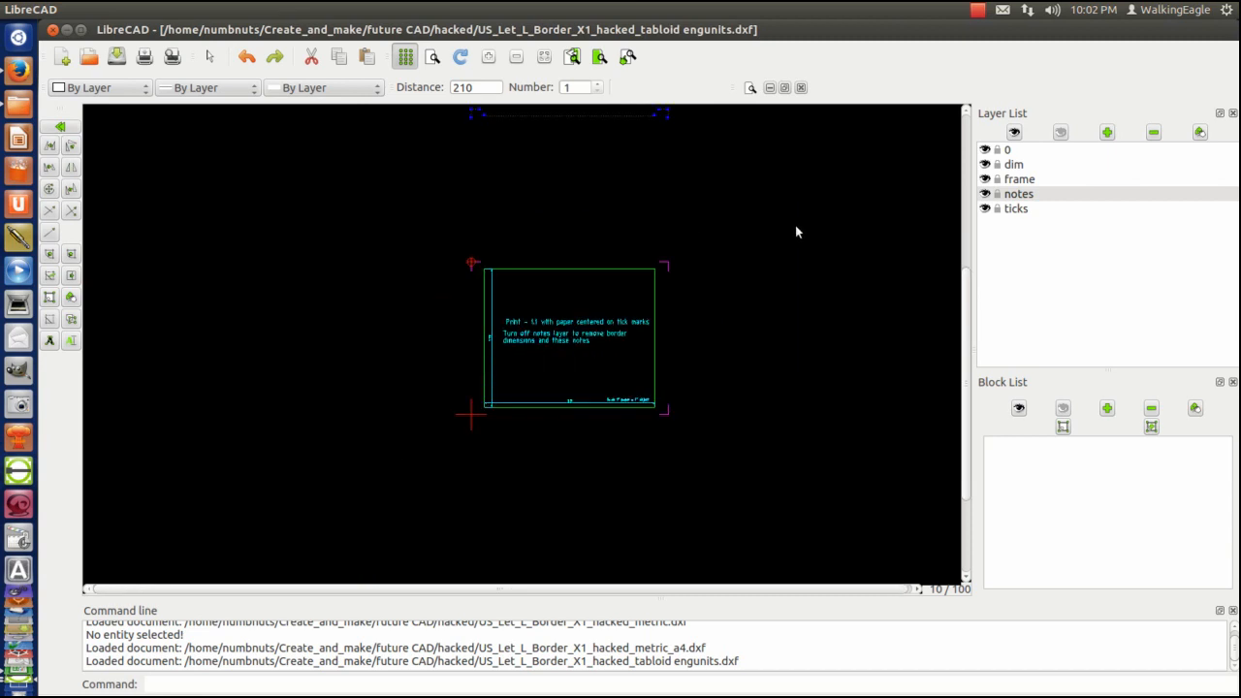
scroll(964, 306, up, 1)
scroll(964, 306, up, 2)
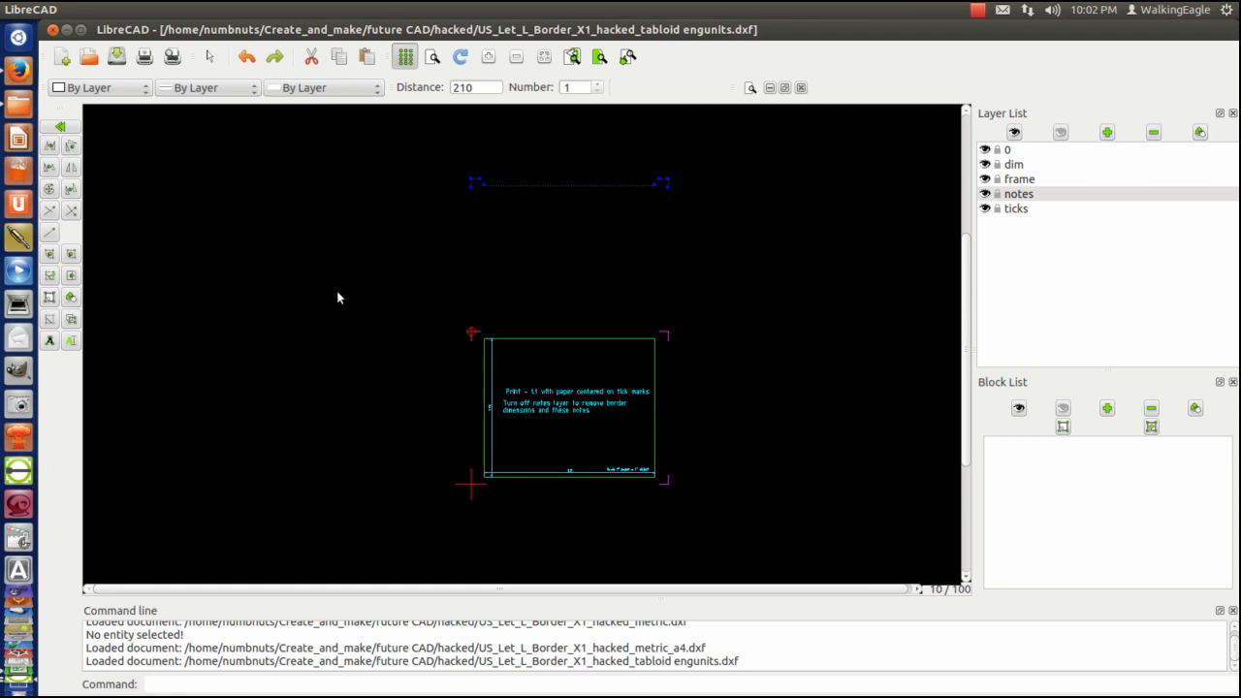
key(Escape)
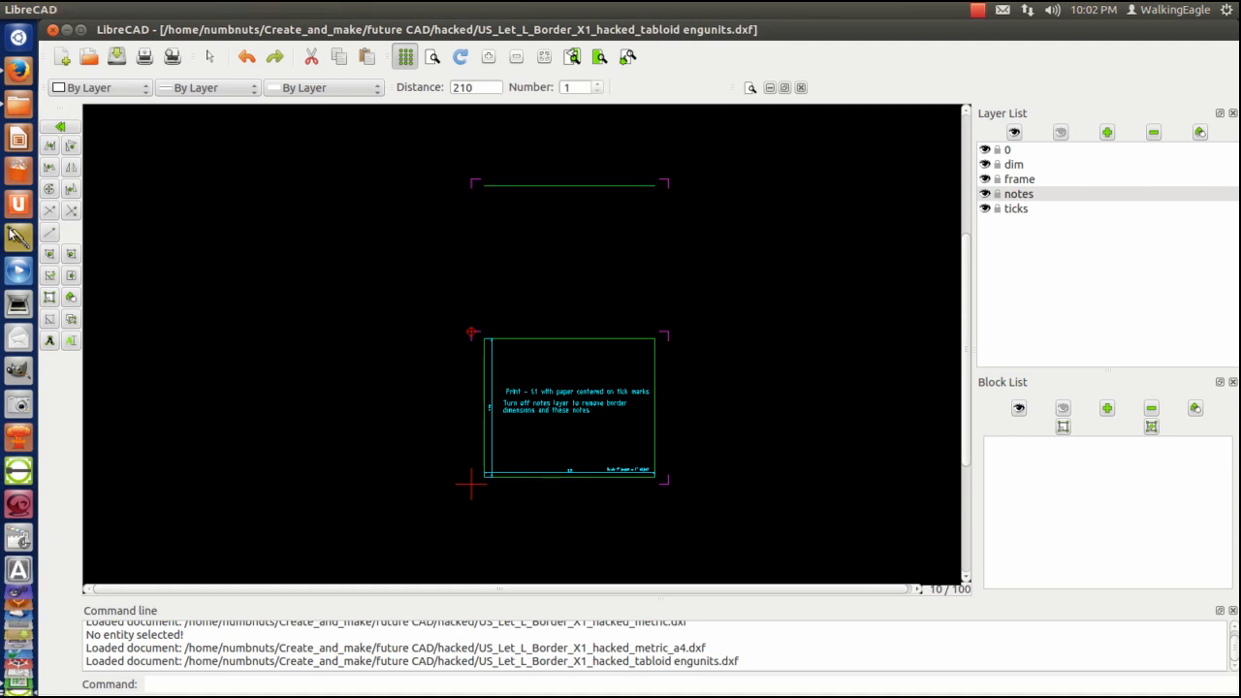
Delete the frame's original top line and the vertical dimension along its left side
click(50, 319)
click(526, 339)
click(486, 376)
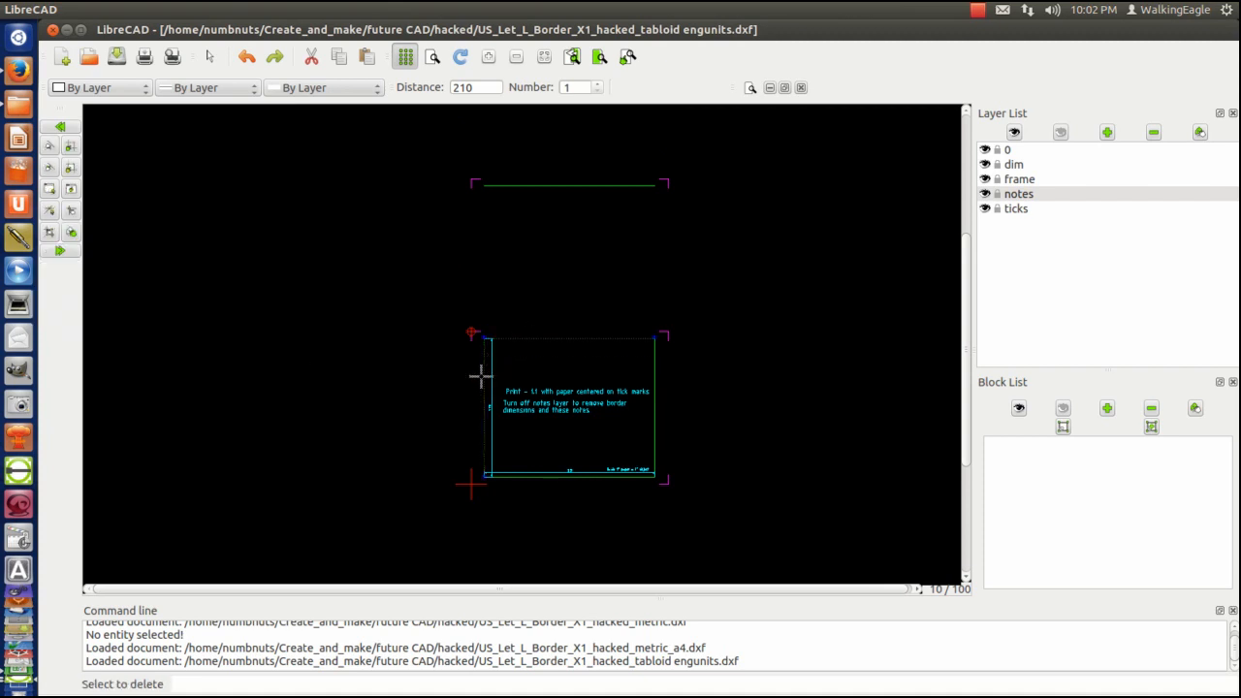
click(484, 376)
click(489, 379)
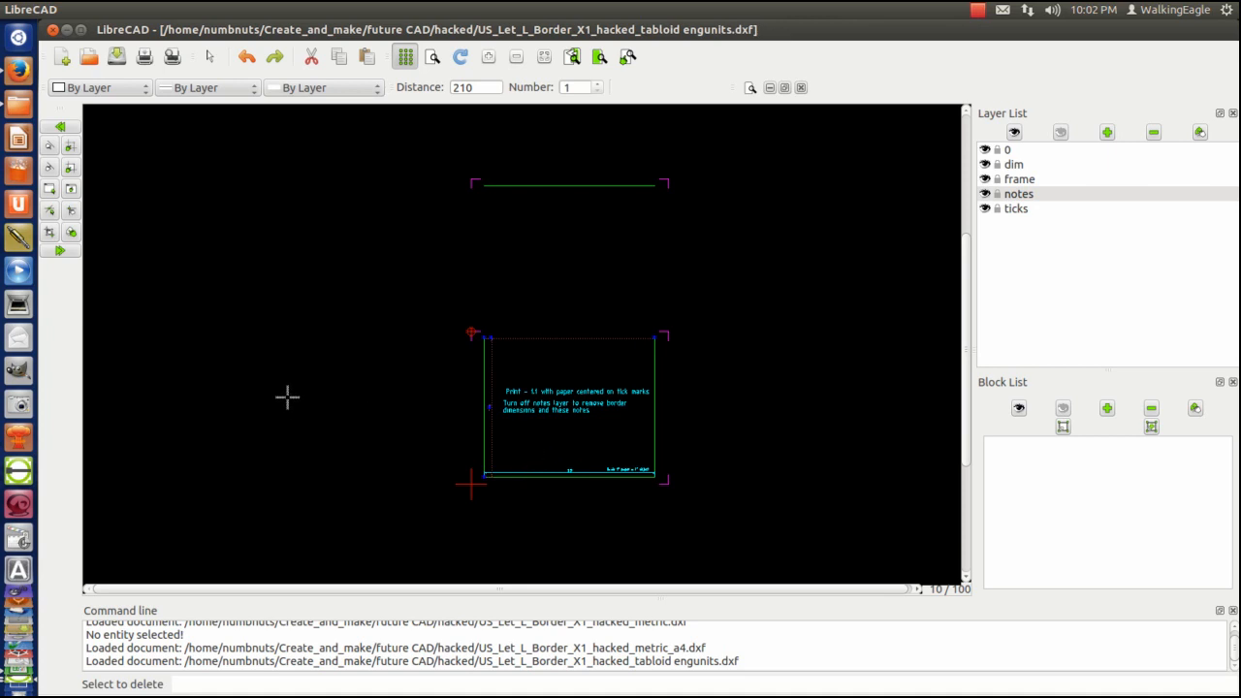
right_click(255, 341)
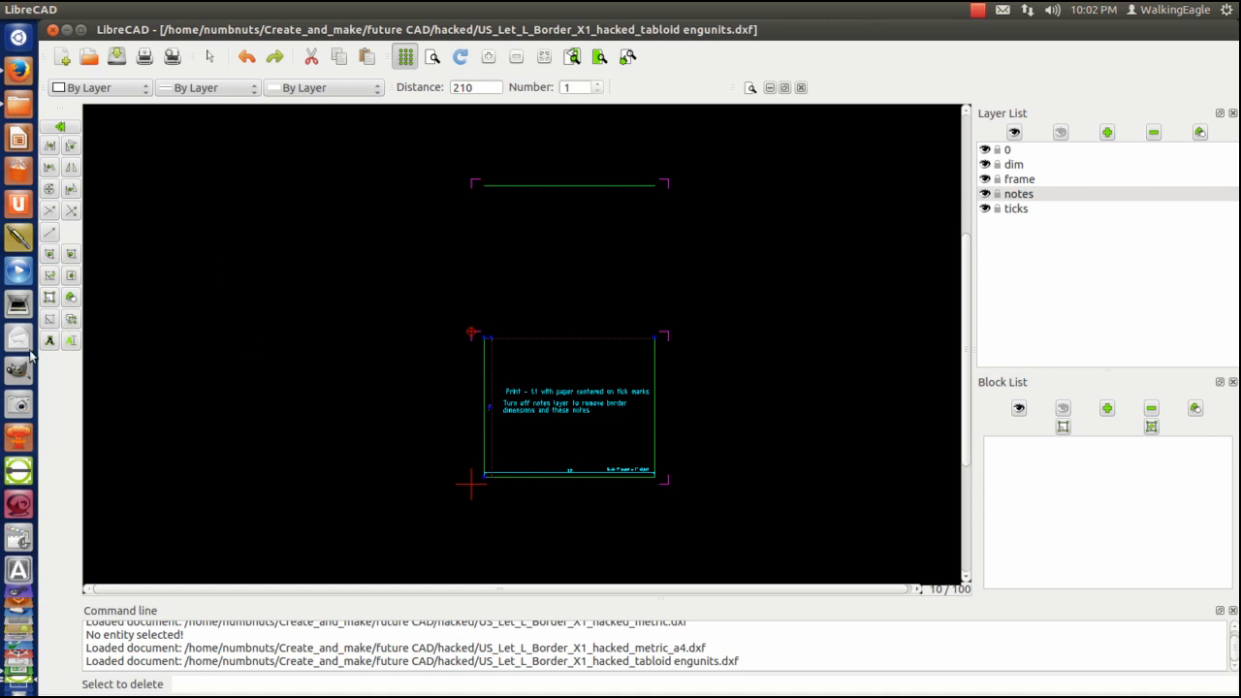
click(48, 325)
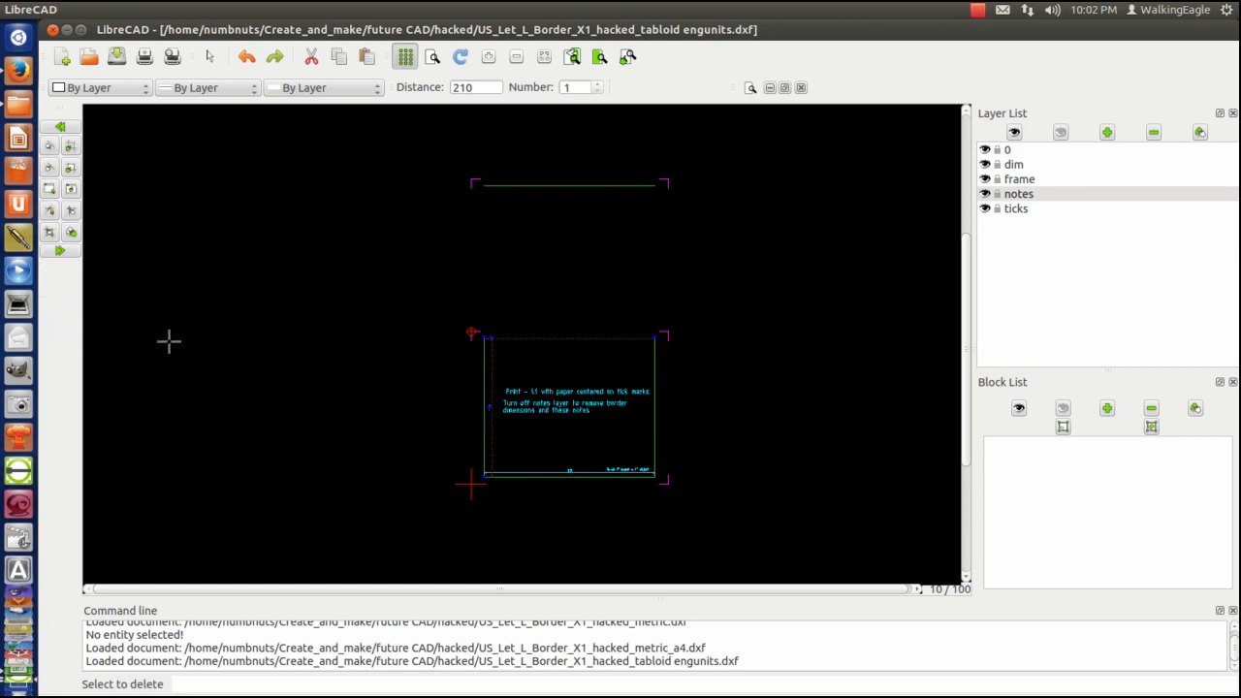
click(68, 253)
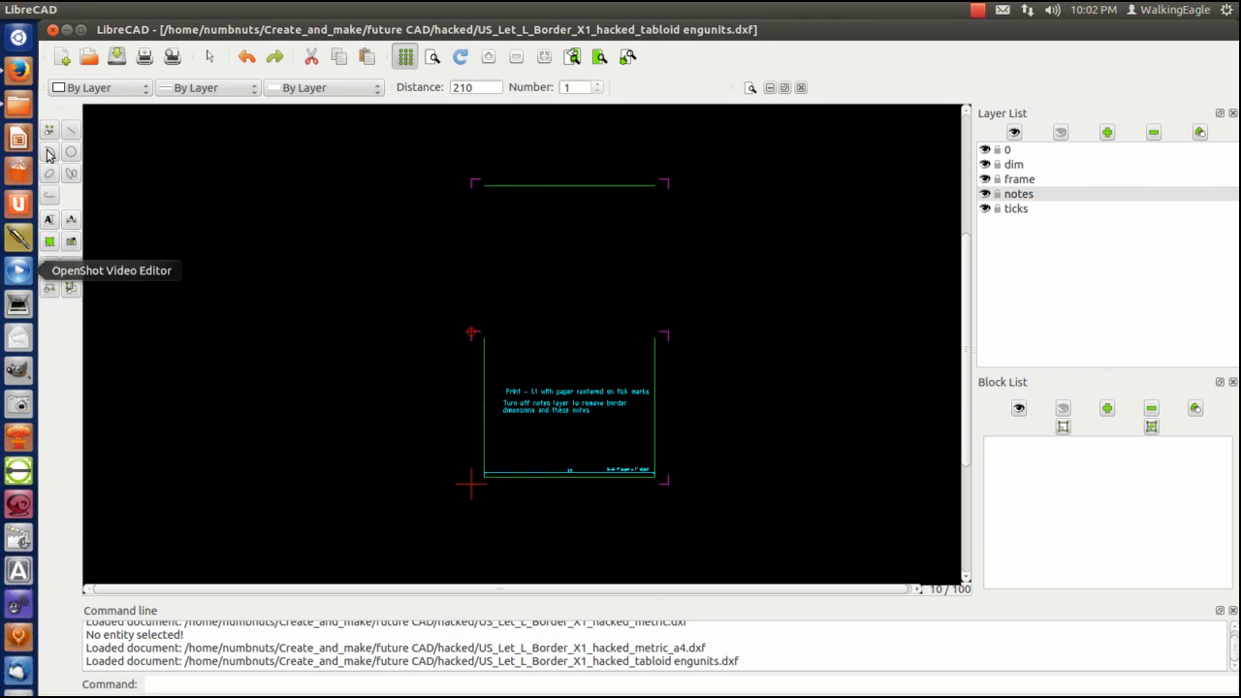
Extend the frame's left and right sides up to the copied top line, closing both upper corners with Trim Two
click(49, 269)
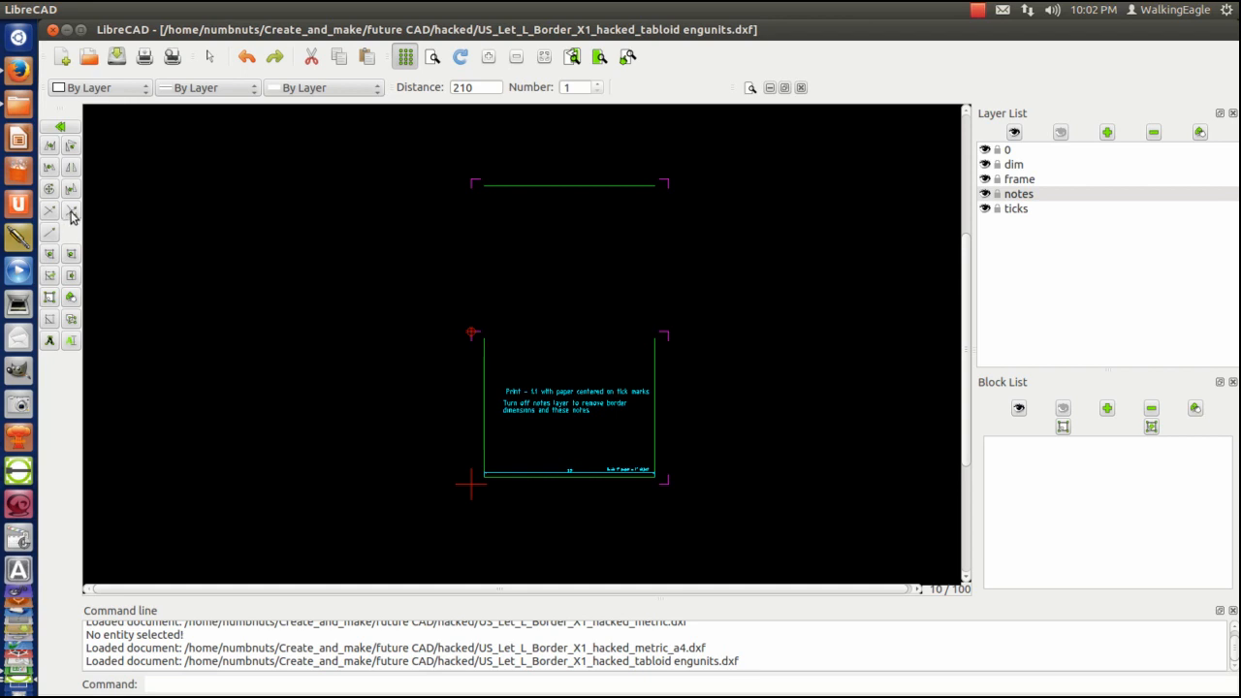
click(71, 210)
click(478, 366)
click(515, 185)
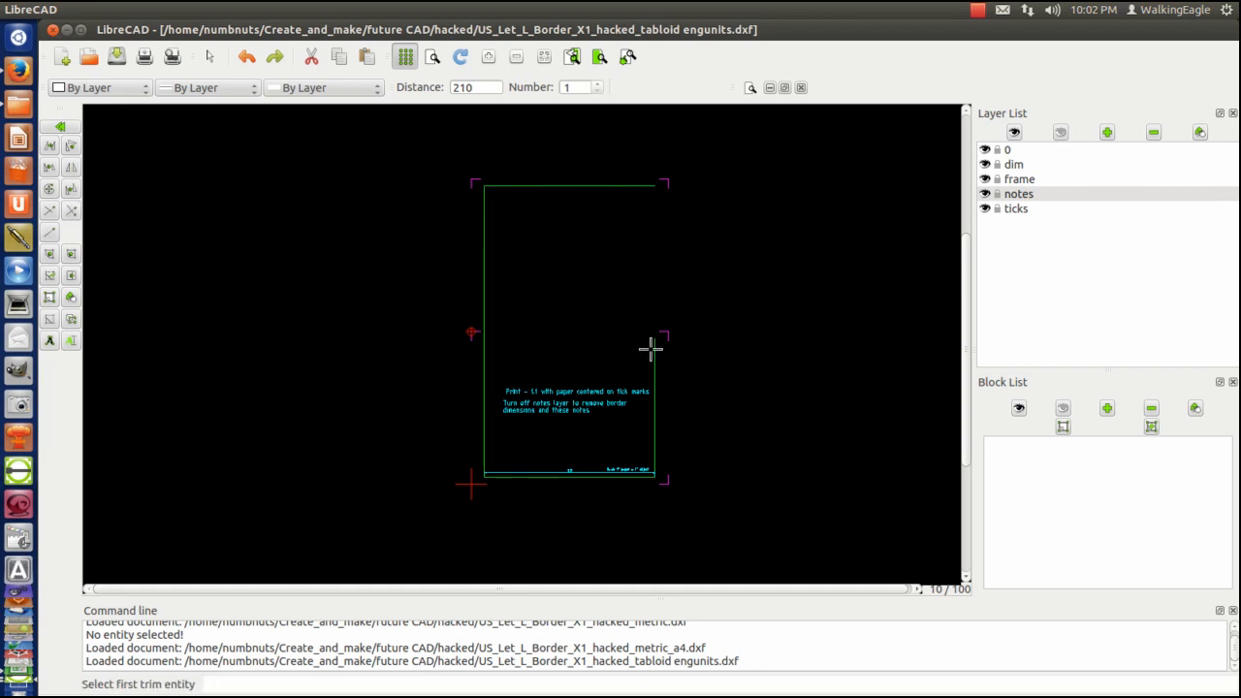
click(643, 185)
click(655, 346)
right_click(315, 302)
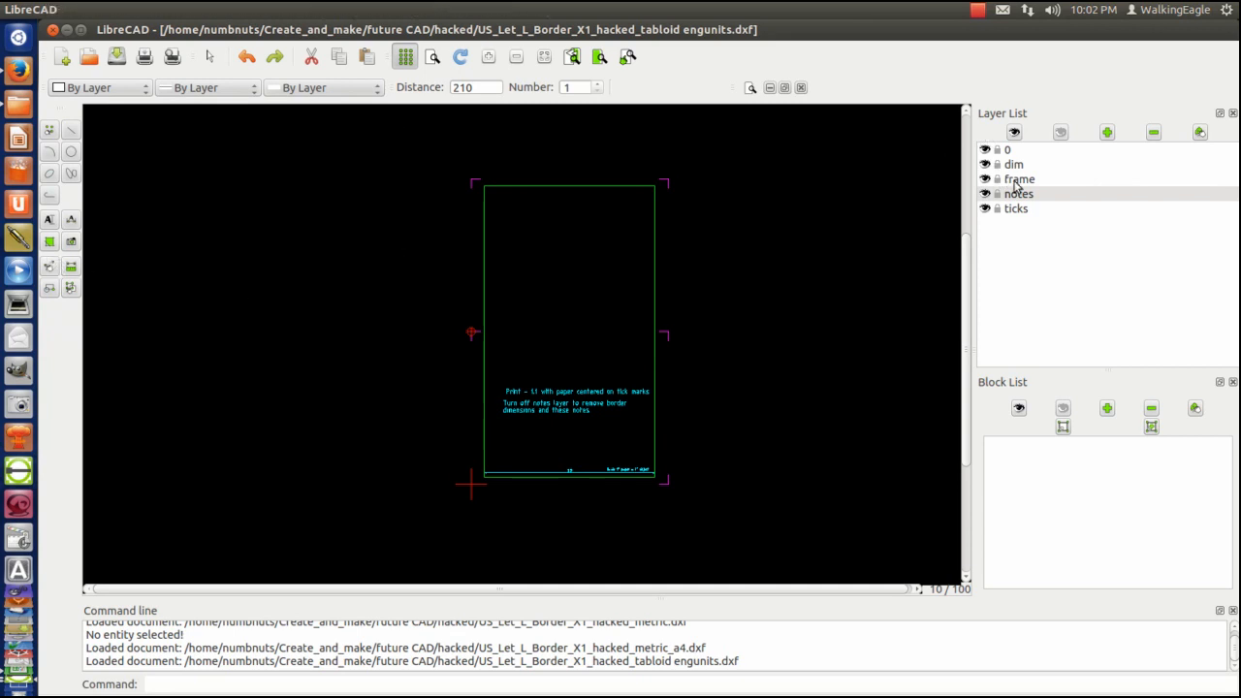
Add a vertical dimension from the frame's lower-left corner to its upper-left corner, placed just inside the left side
click(72, 222)
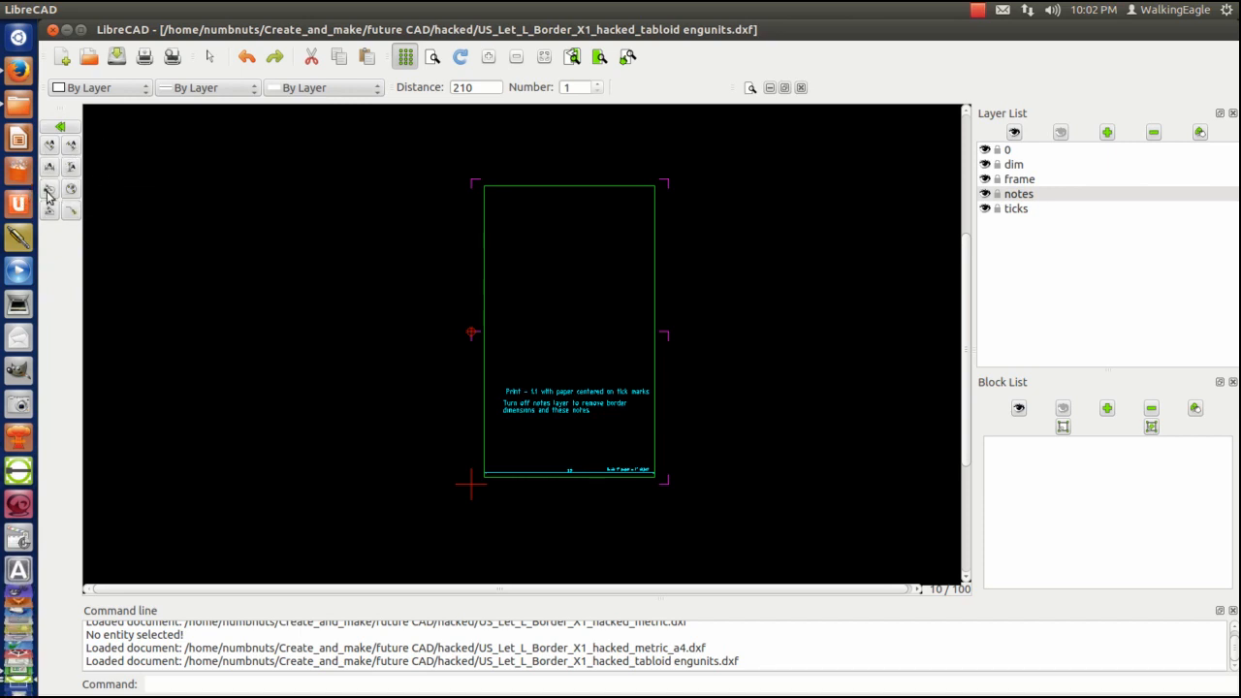
click(72, 169)
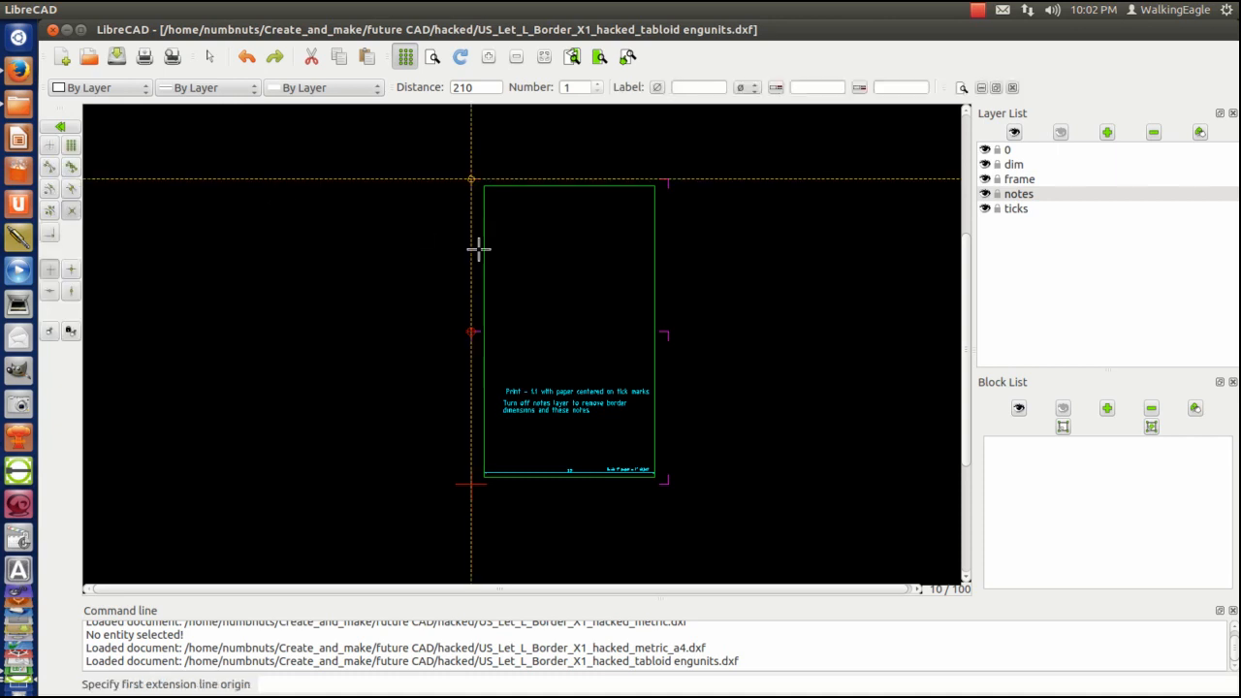
click(485, 476)
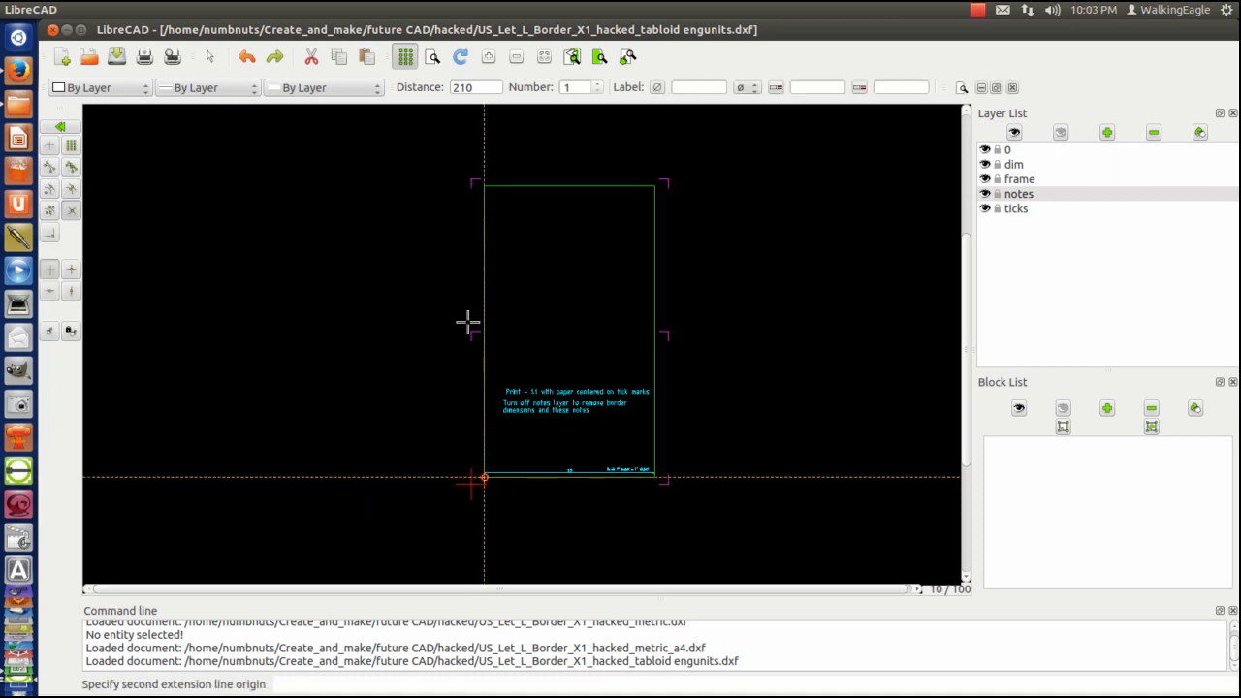
click(483, 185)
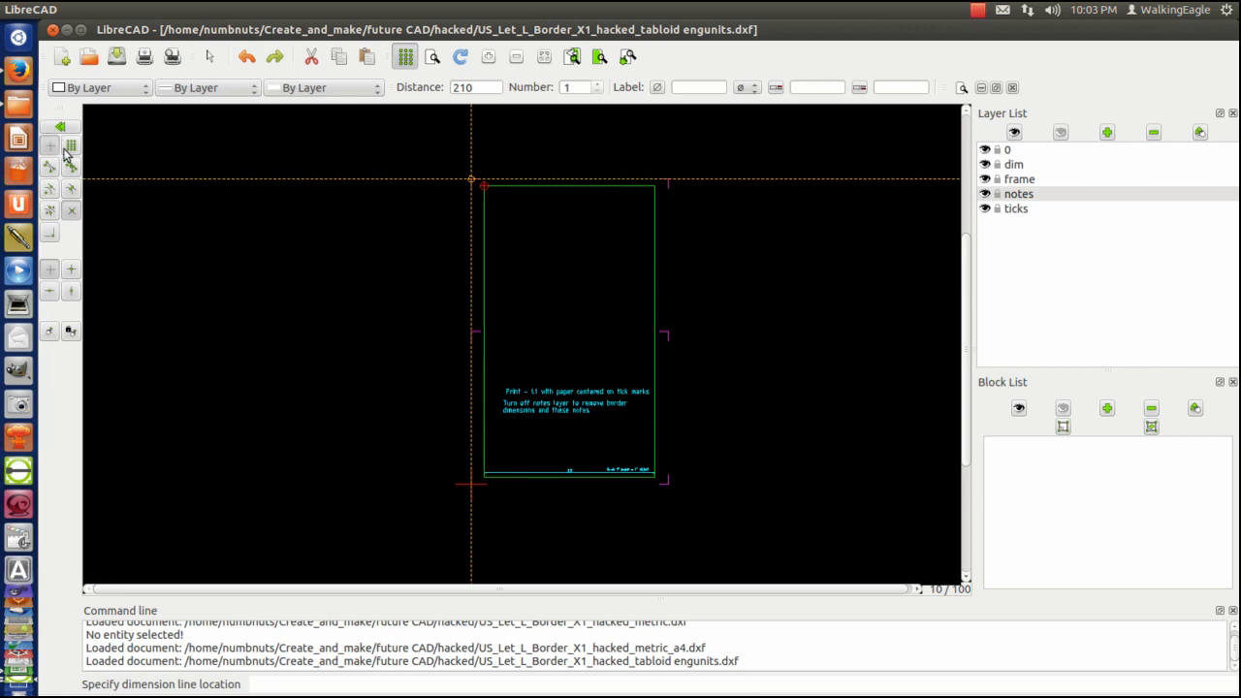
click(494, 261)
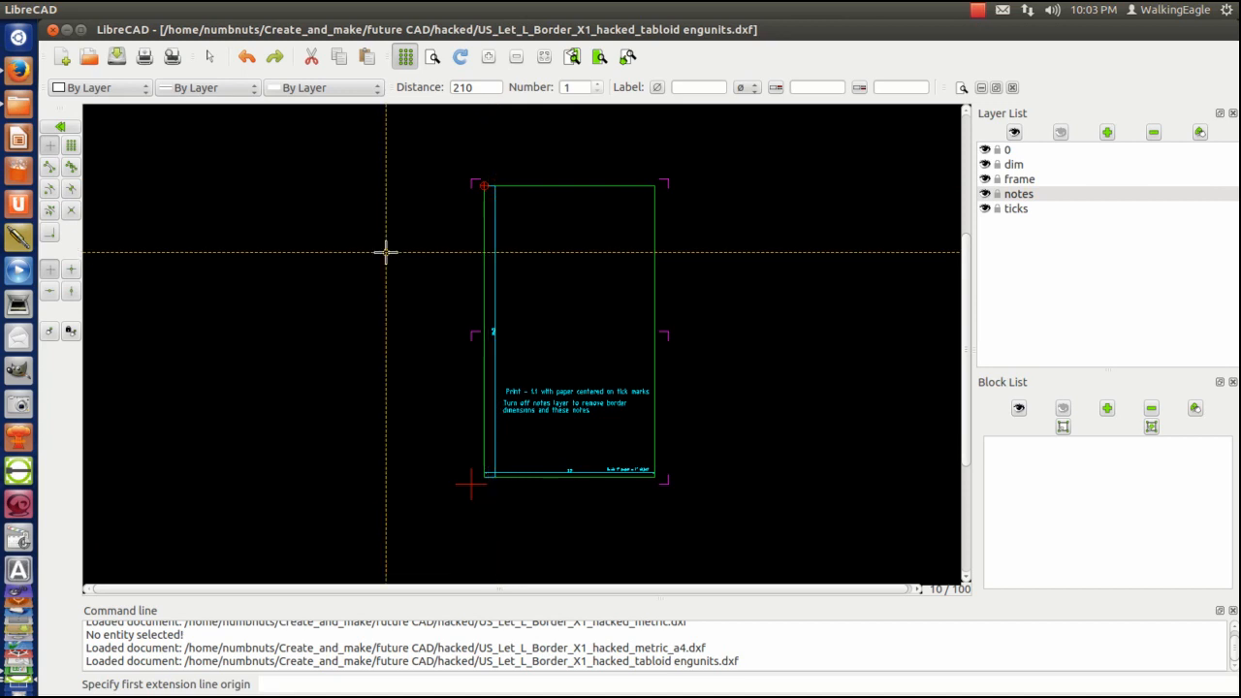
key(Escape)
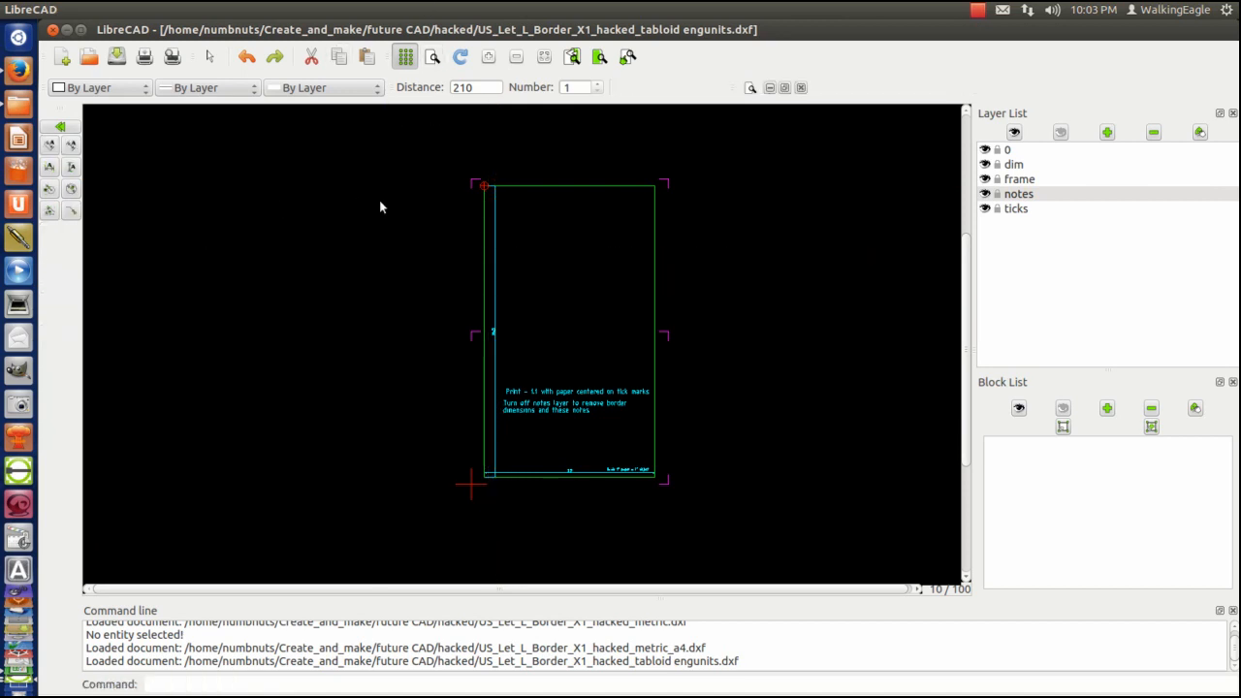
scroll(379, 298, up, 7)
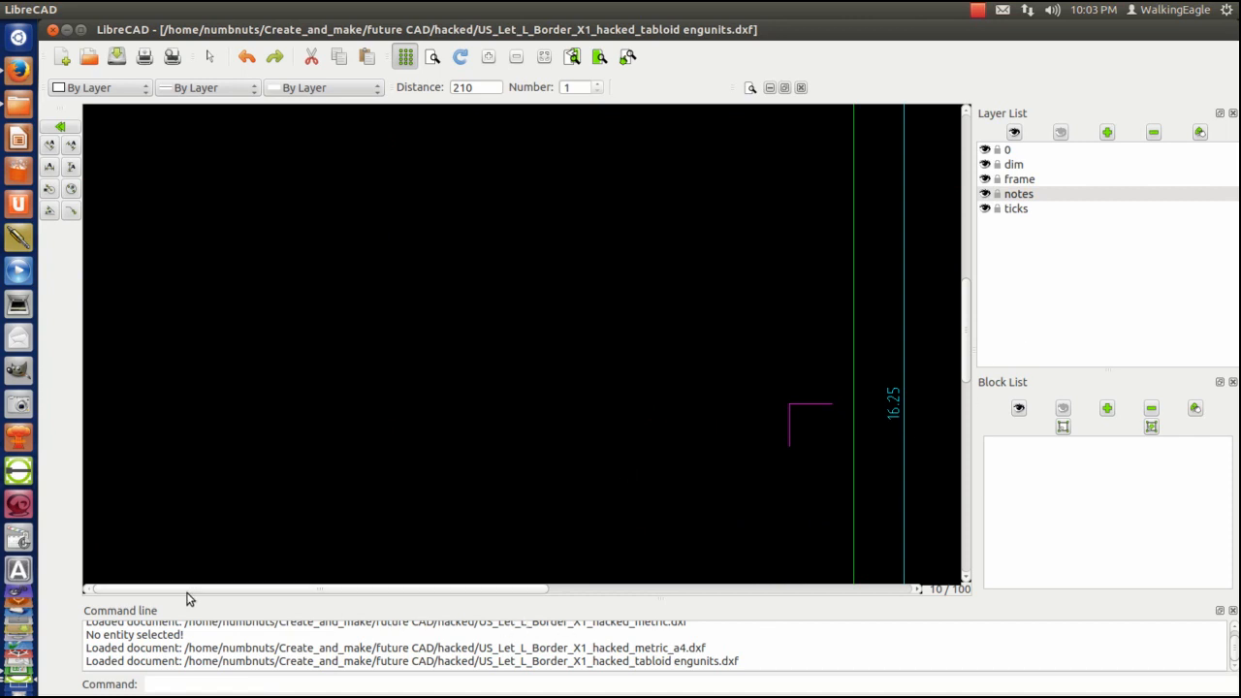
drag(195, 595, 336, 593)
scroll(659, 361, down, 6)
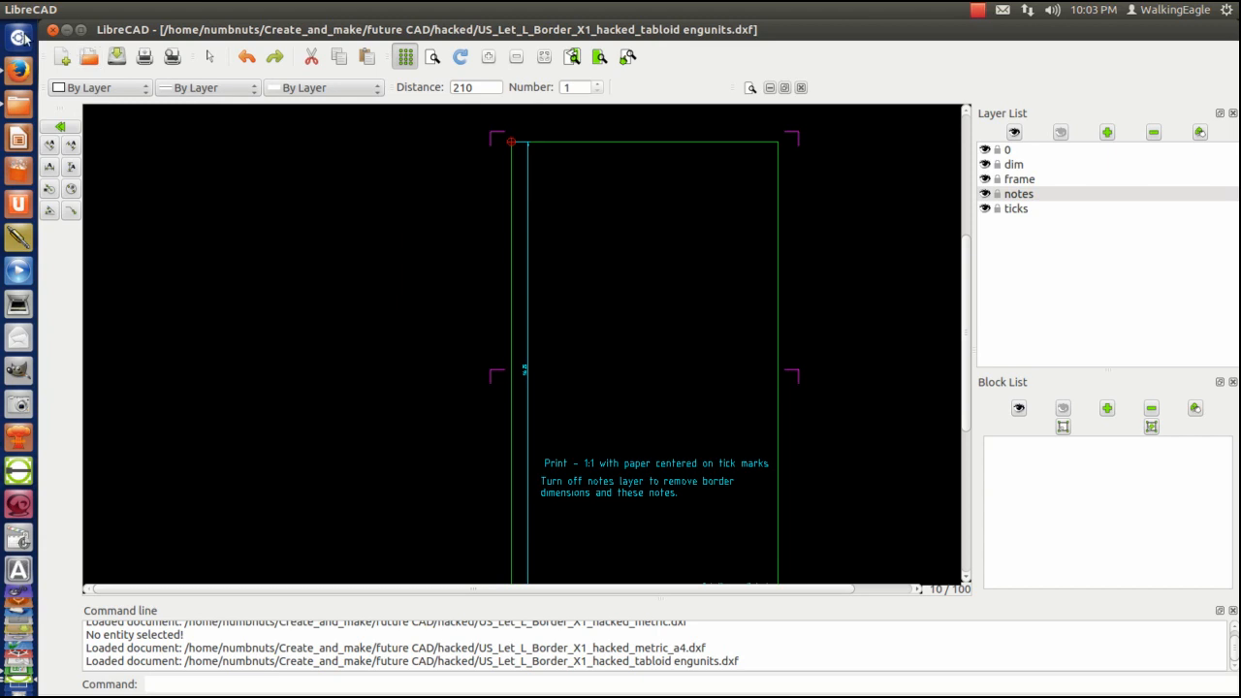
Set the drawing's paper format to Tabloid in portrait orientation
mouse_move(92, 8)
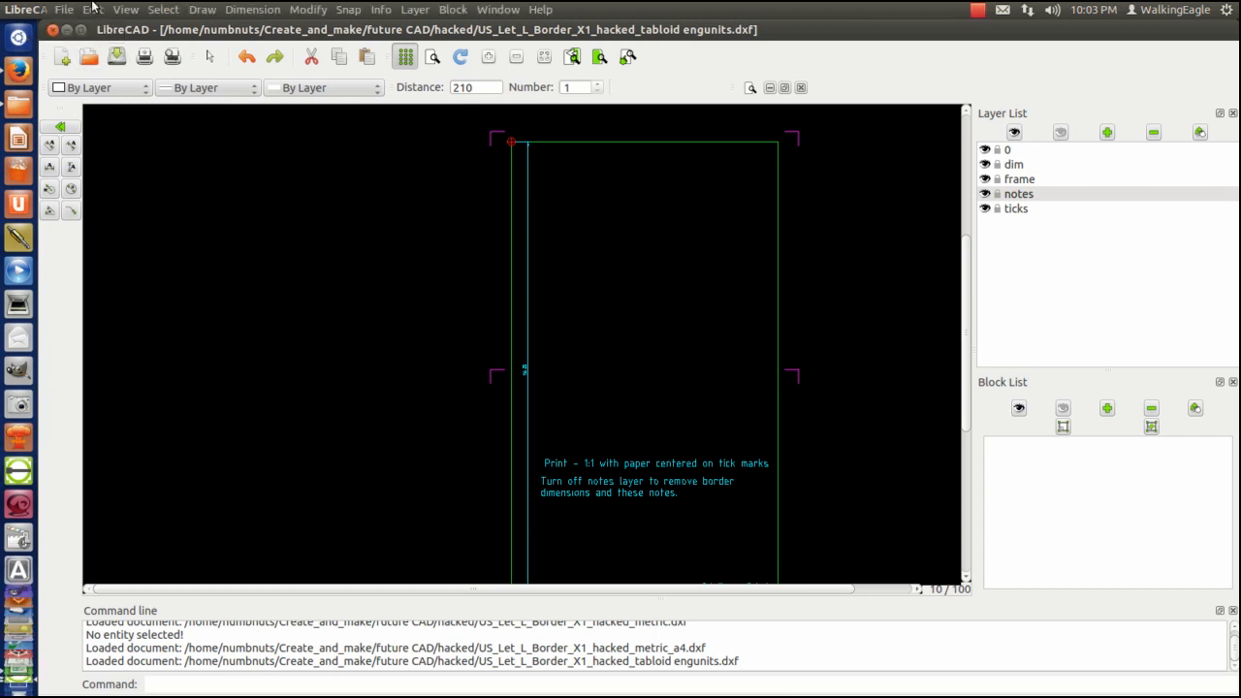
click(94, 10)
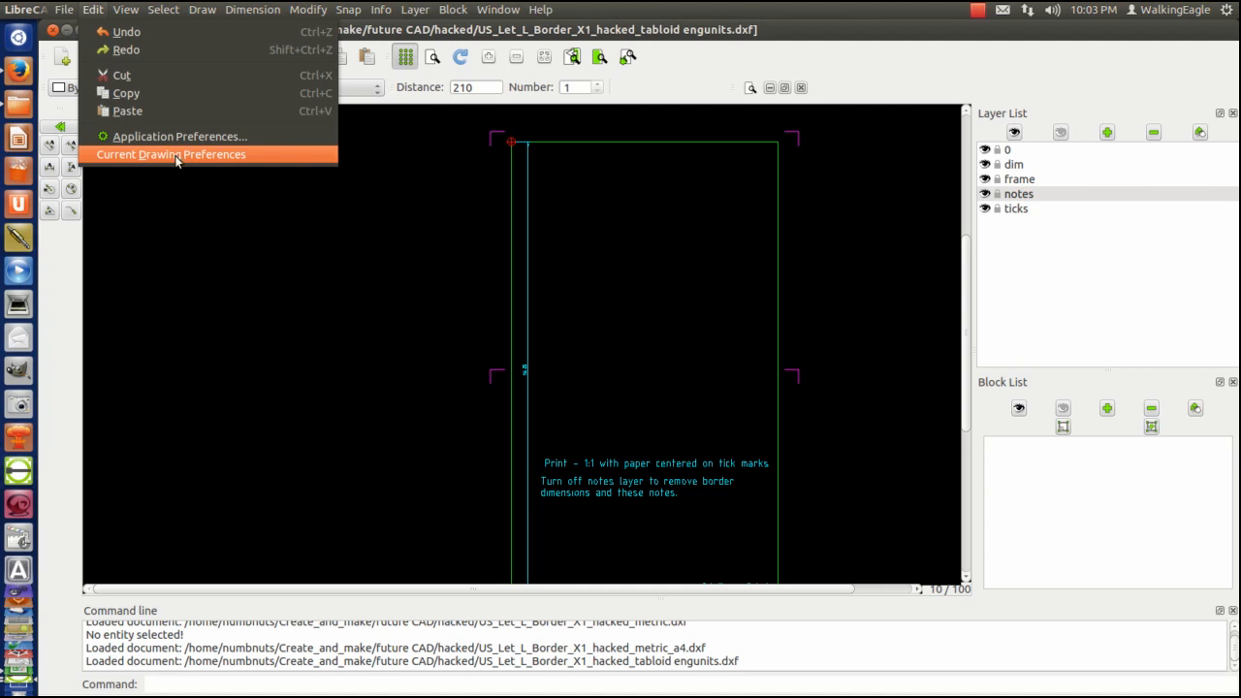
click(175, 155)
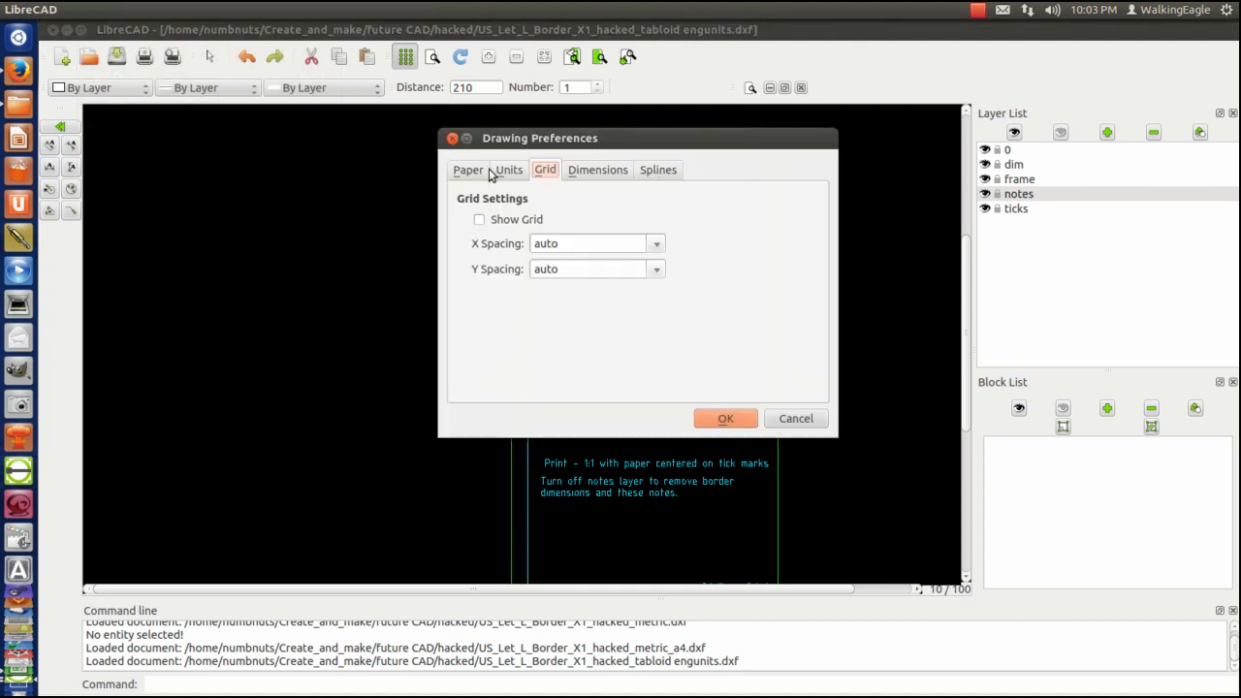
click(468, 172)
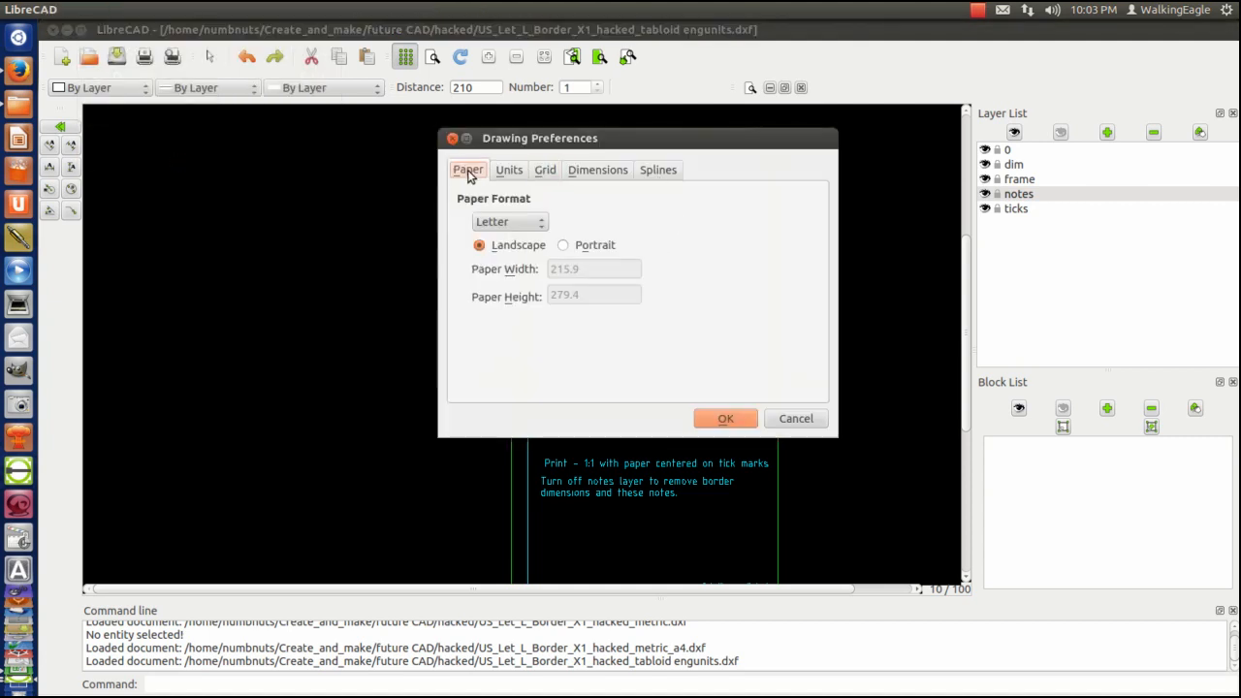
click(544, 224)
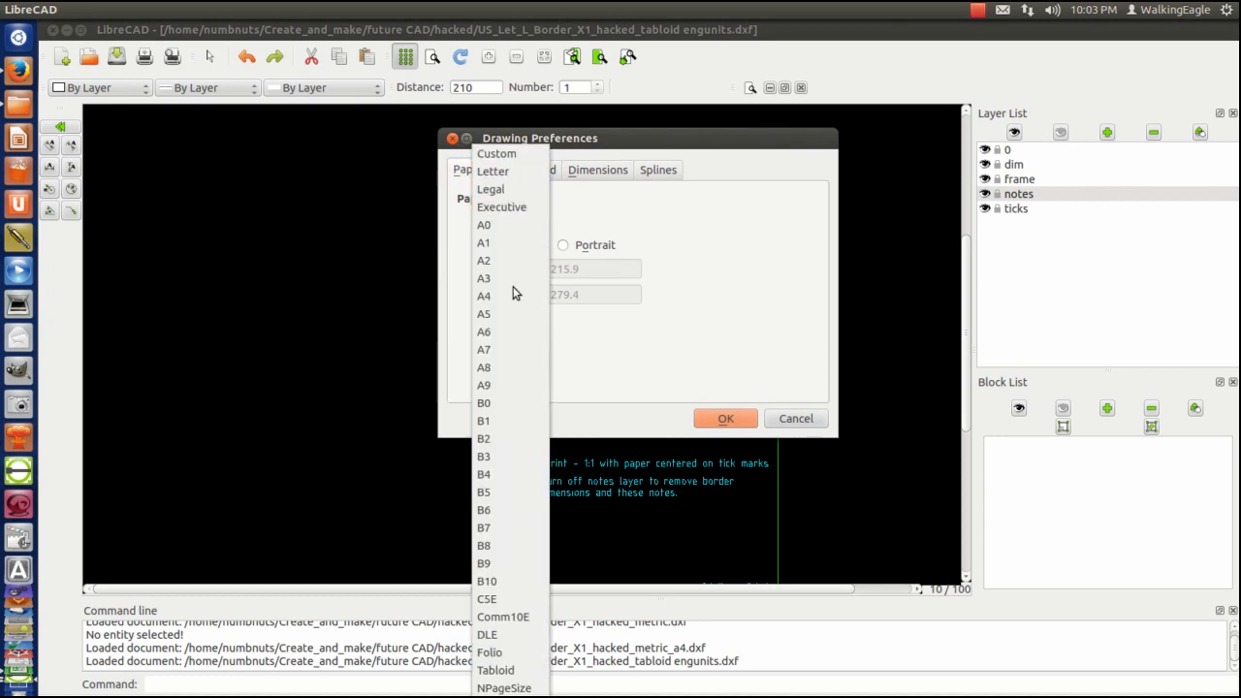
click(499, 670)
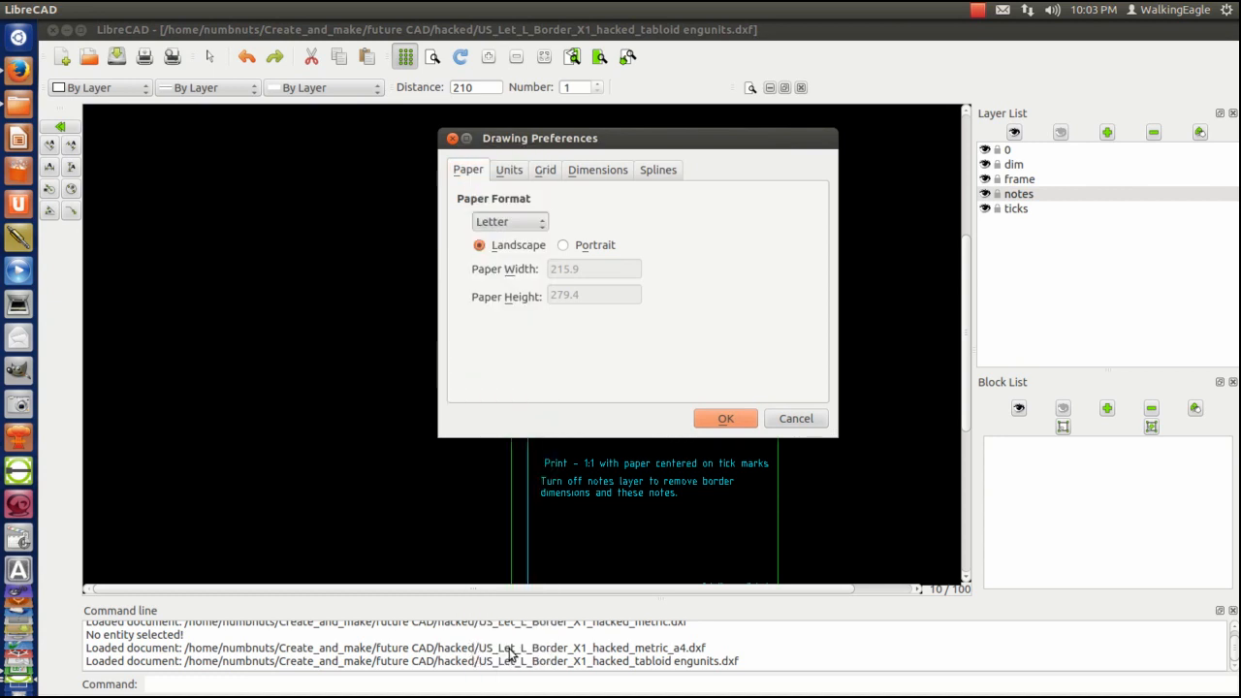
click(576, 245)
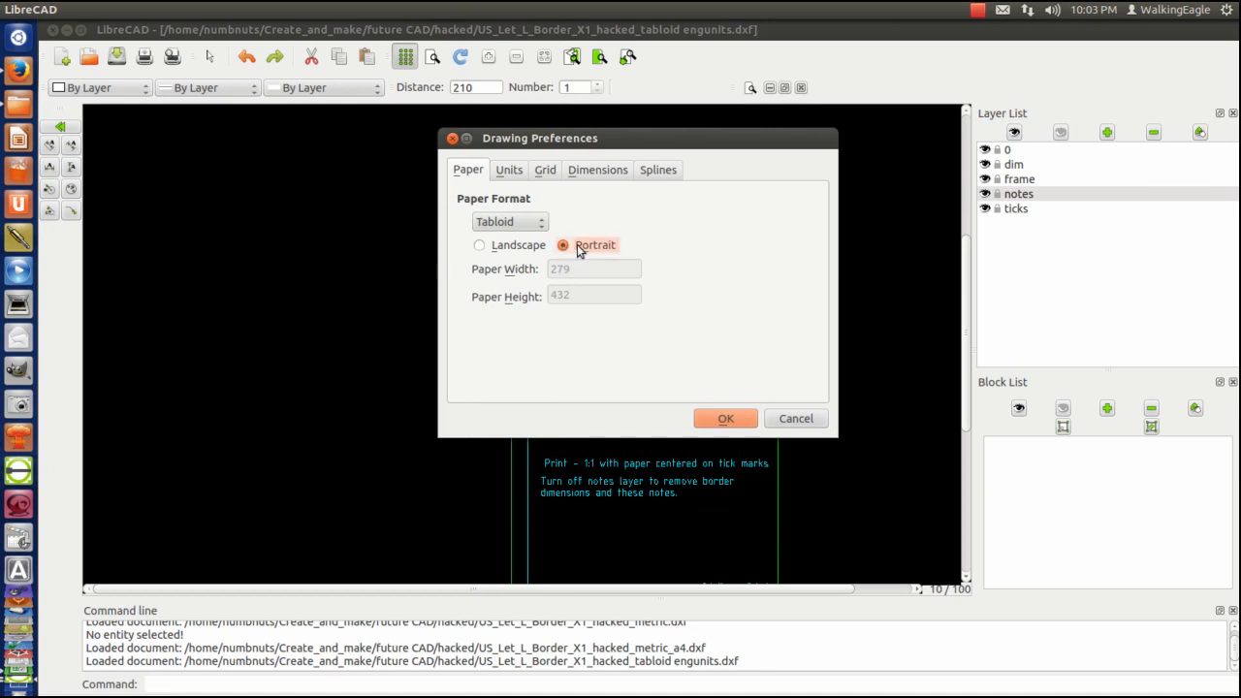
click(723, 421)
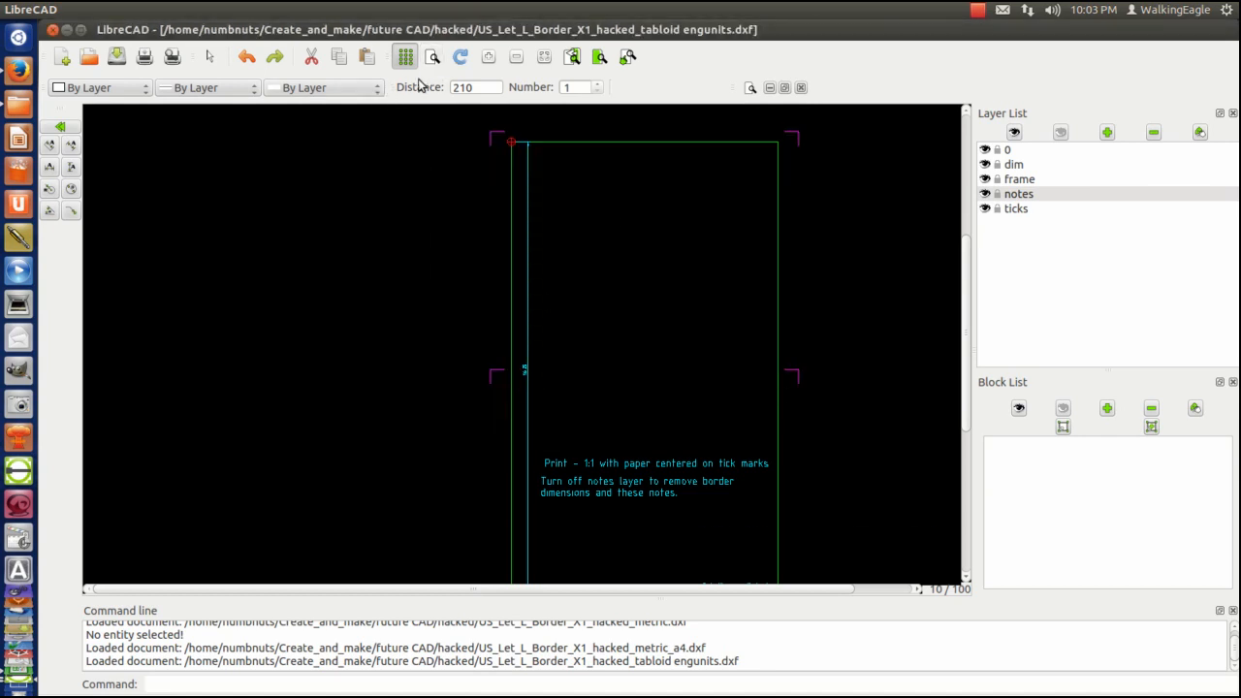
Preview the tabloid print at a scale of 1:1 in black and white, and close the preview
click(172, 56)
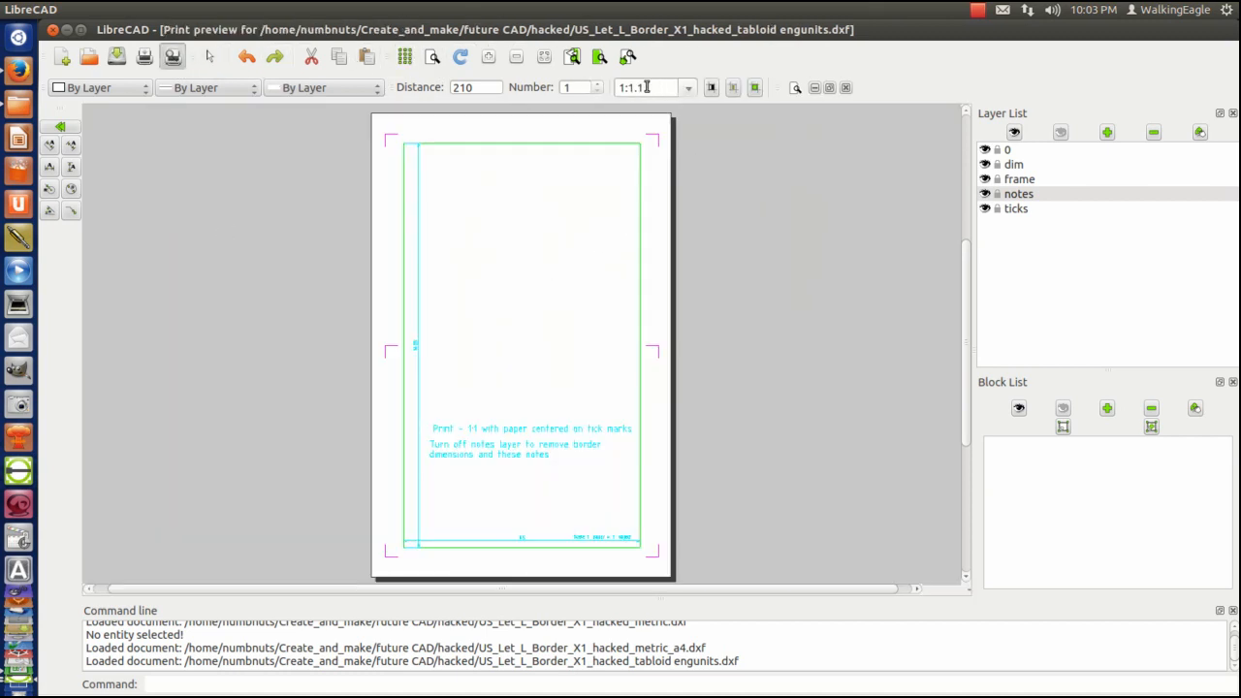
key(BackSpace)
key(BackSpace)
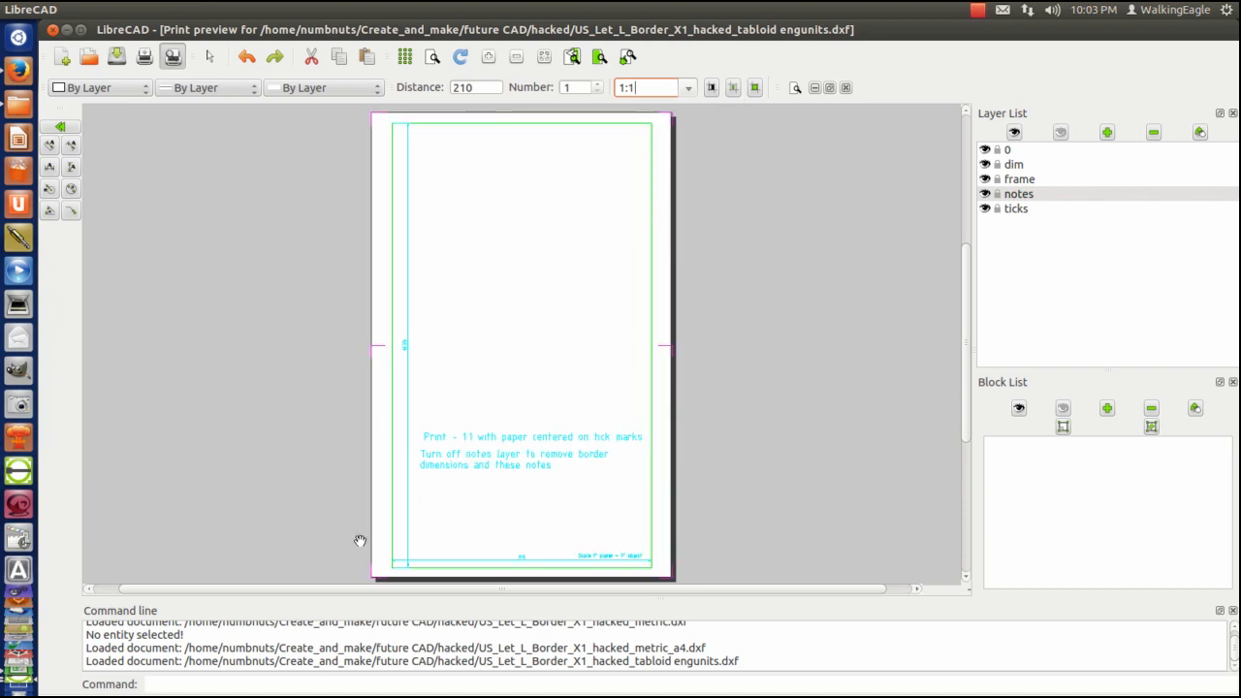
click(710, 87)
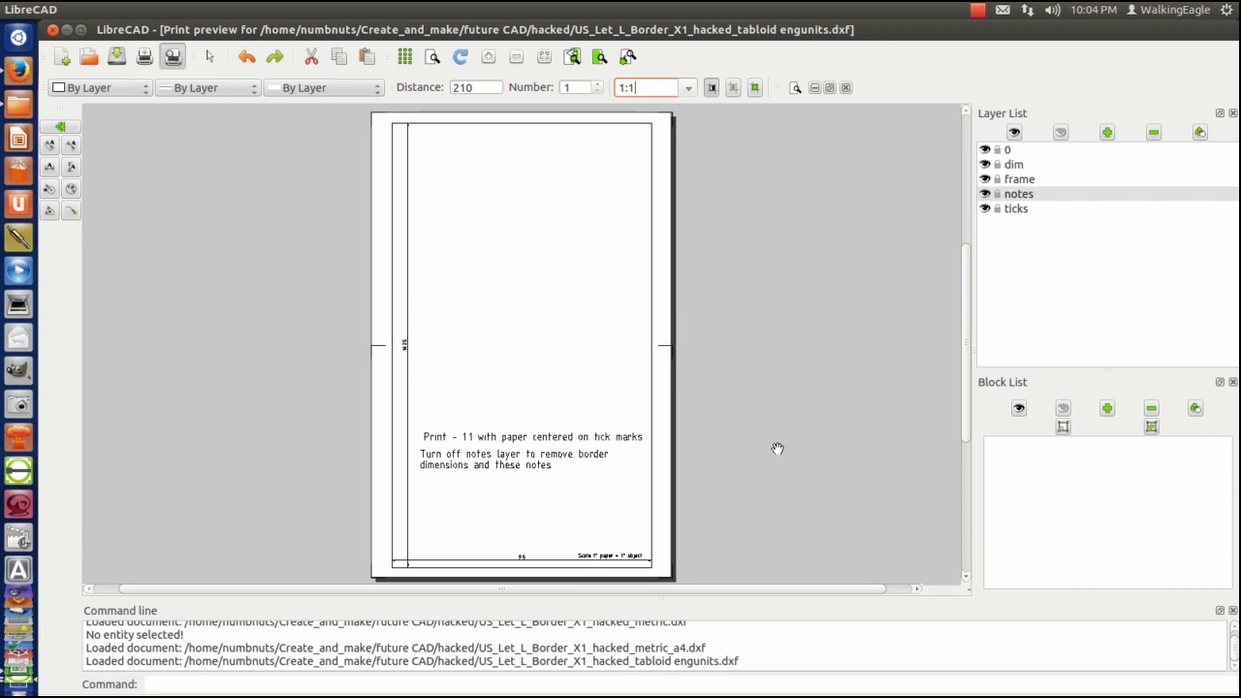
click(173, 57)
scroll(615, 351, down, 2)
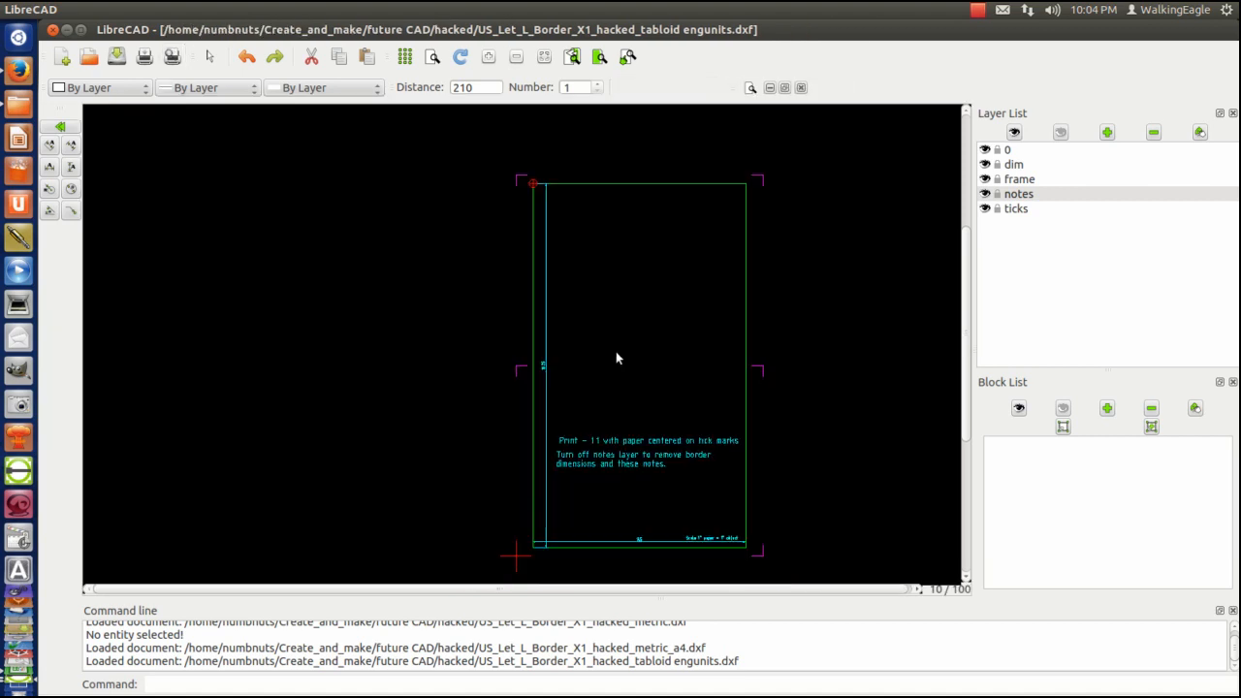
scroll(854, 442, up, 1)
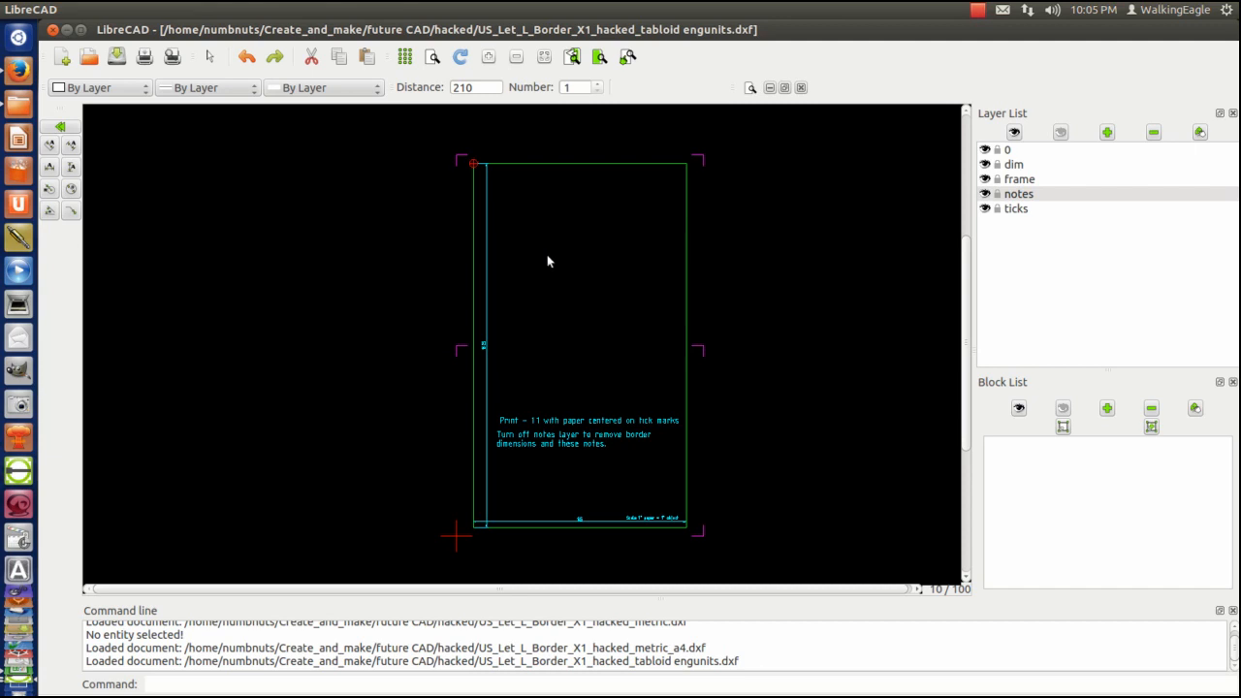
Bring up the dialog for opening a drawing, and switch to the file manager to view the future CAD folder's border files
click(89, 58)
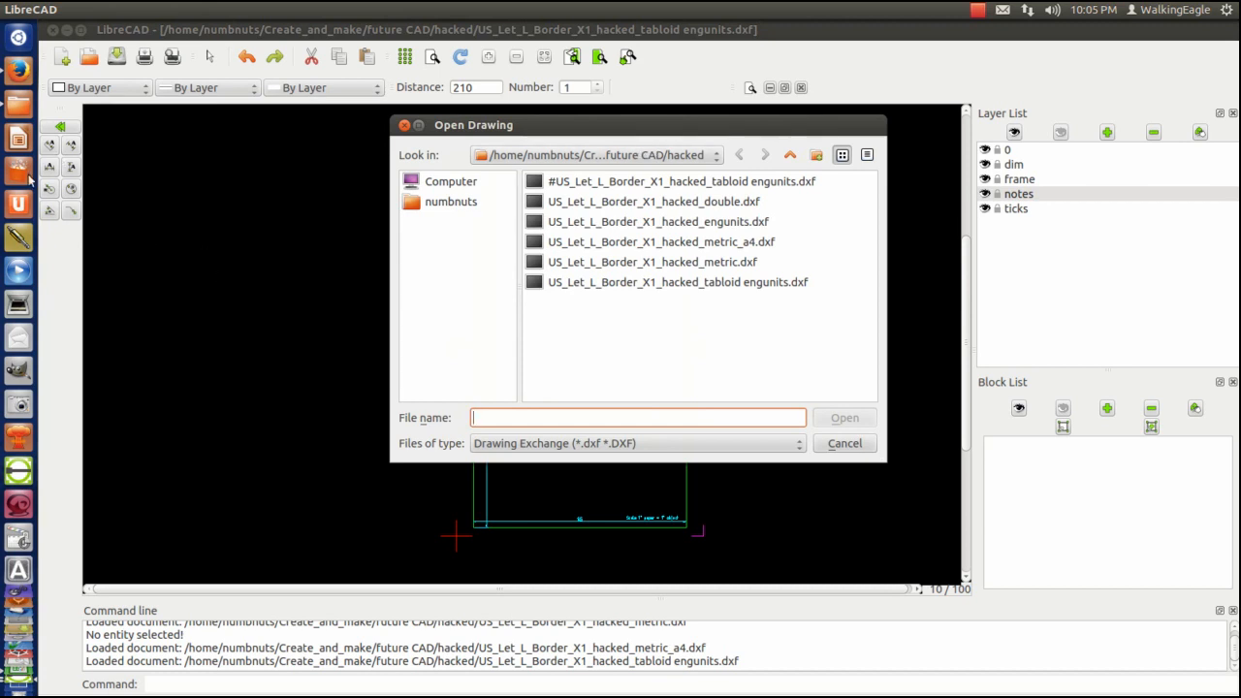
click(17, 104)
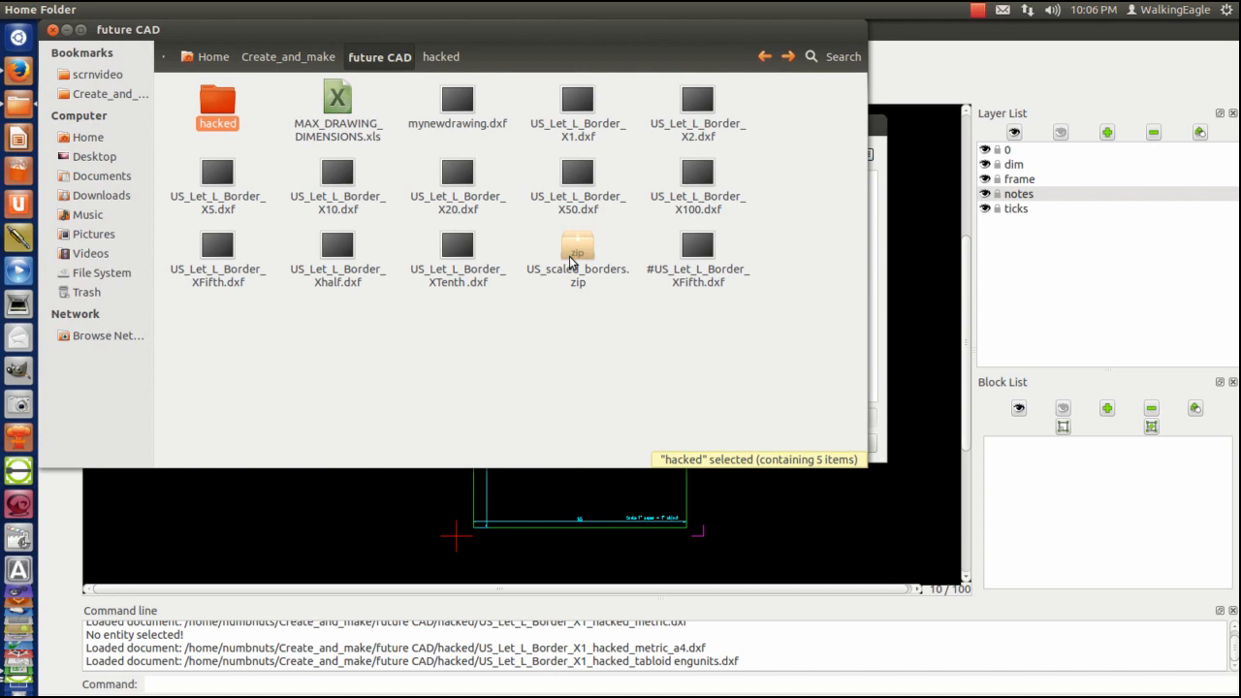
click(588, 355)
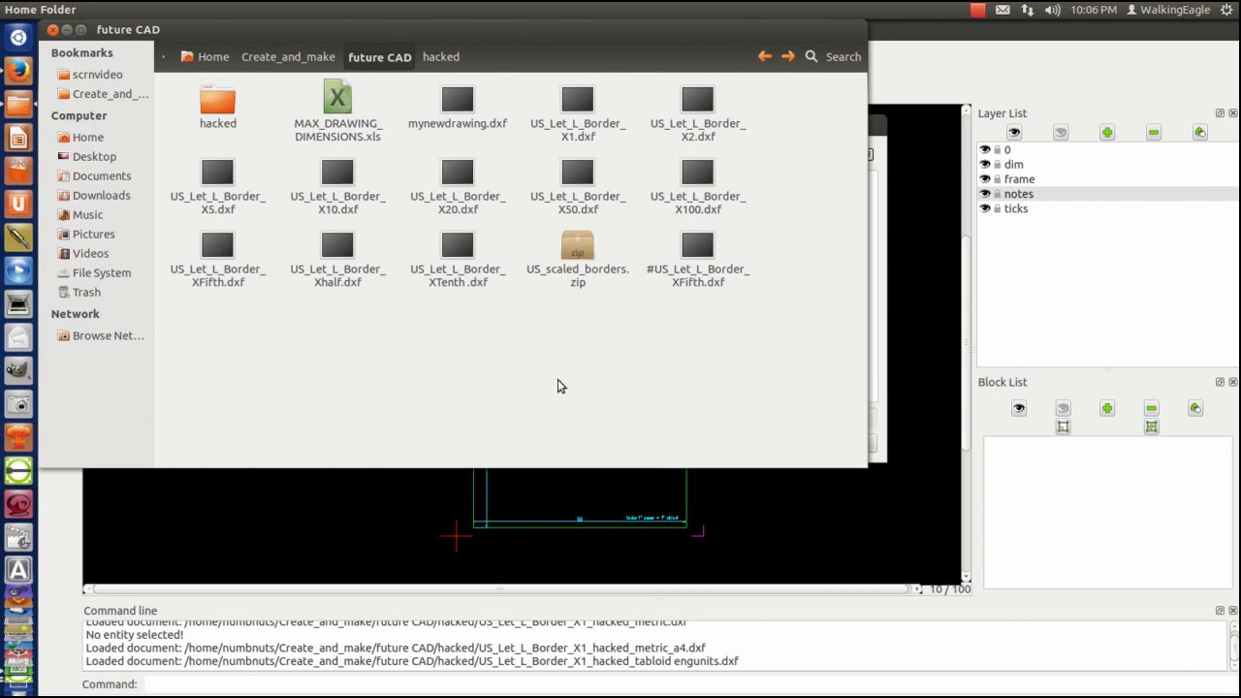